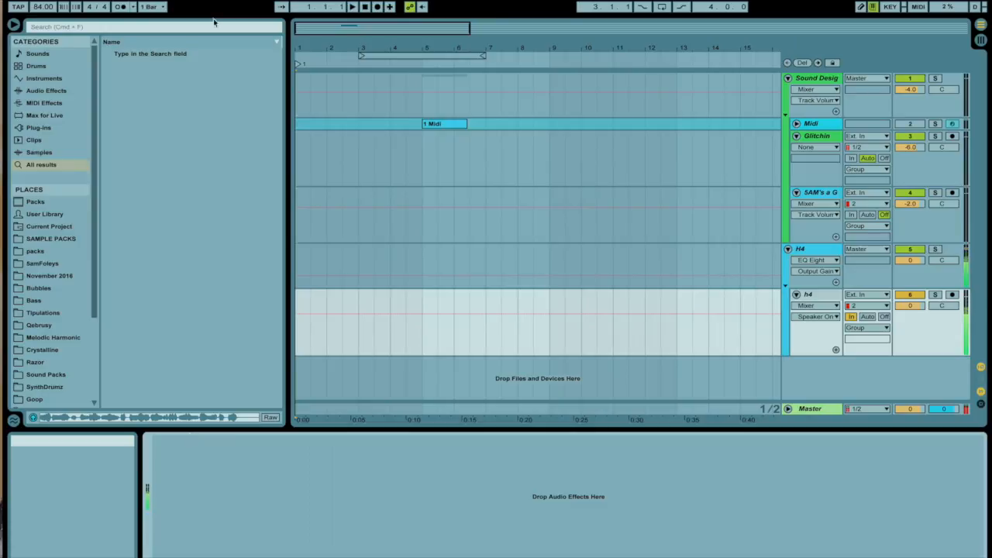
Load the sample 5amKick8.wav from the 5AMKICKS folder onto the Glitchin track
left_click(845, 152)
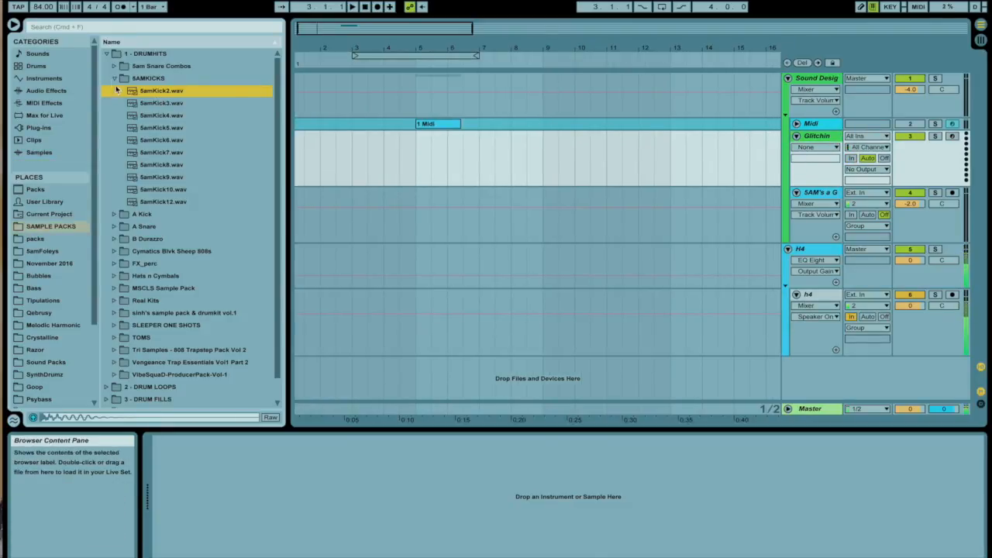
key("Up")
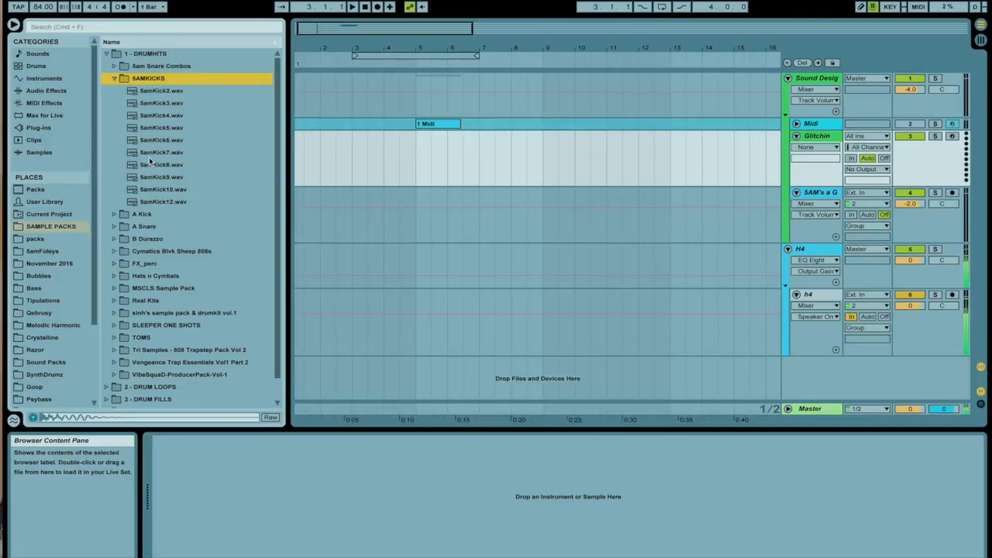
left_click(150, 143)
left_click(152, 155)
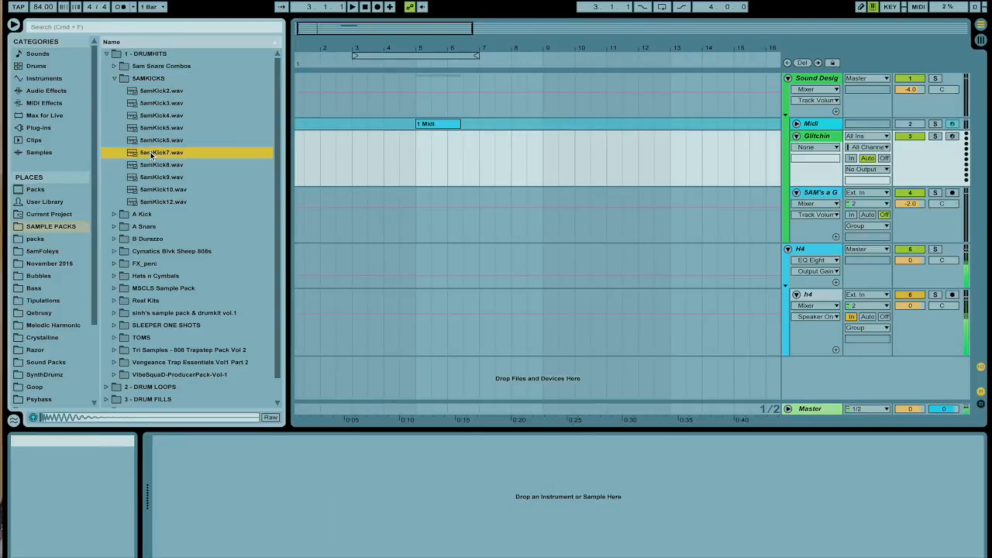
left_click(147, 166)
double_click(144, 166)
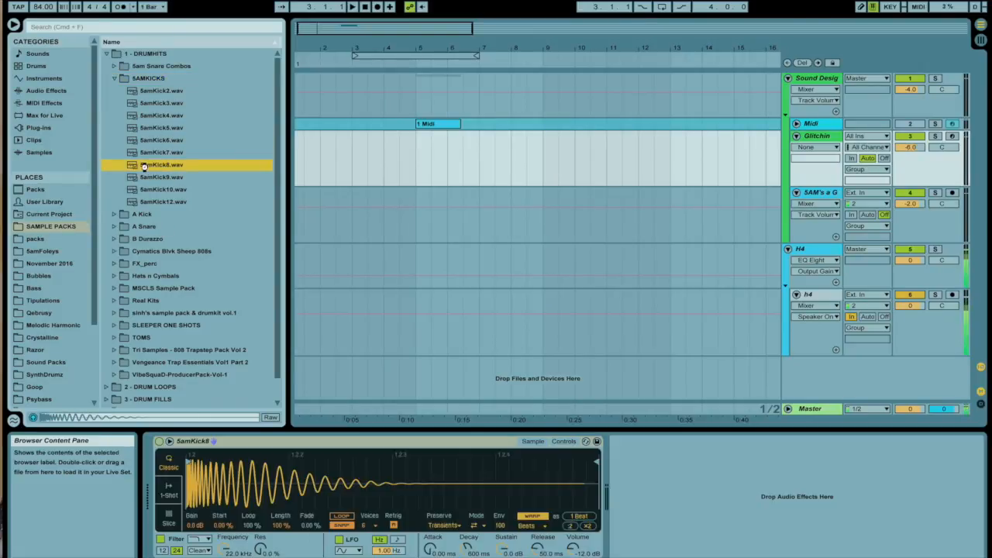
Set the Glitchin track's volume to -3.9 dB
left_click(268, 445)
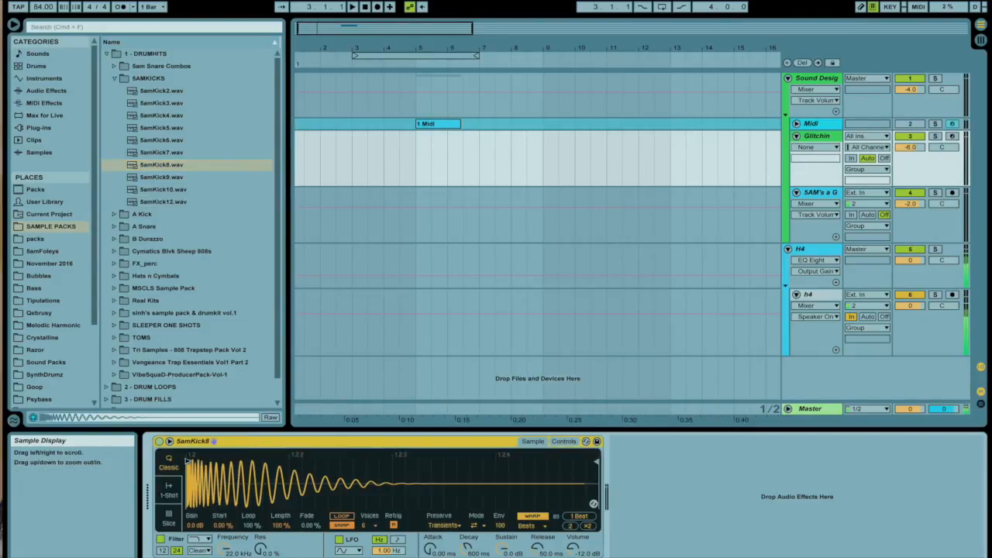
left_click(187, 462)
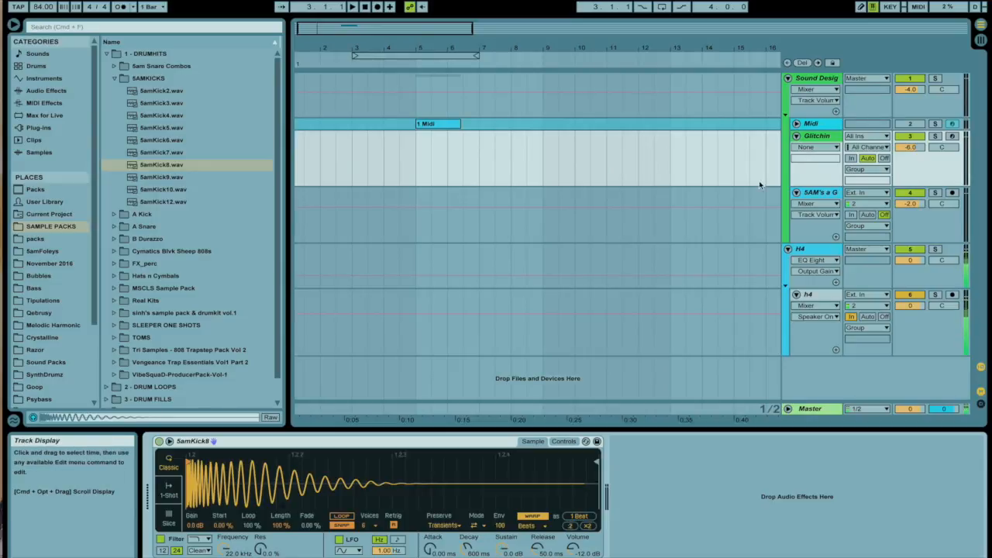
left_click_drag(900, 152, 899, 145)
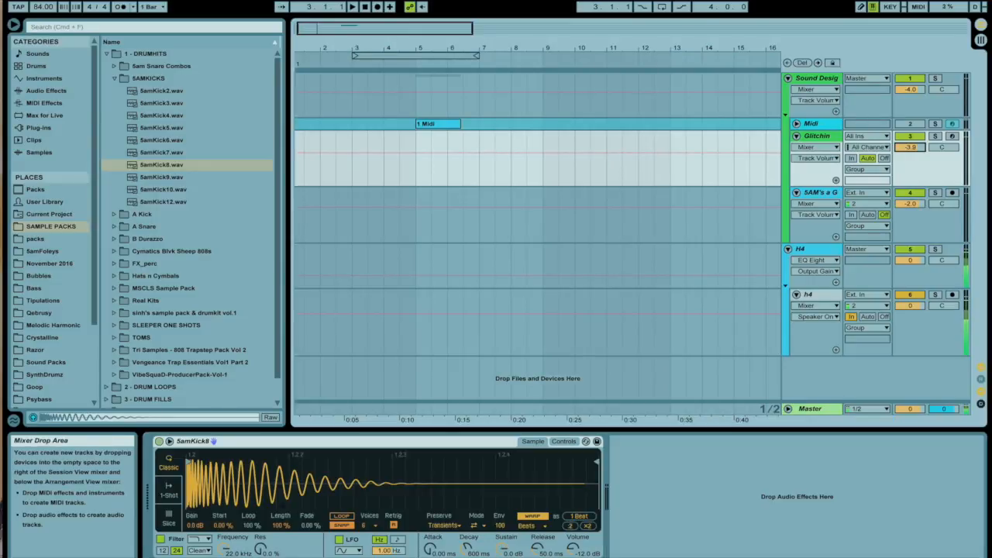
Search all browser results for "Arp" and place the Arpeggiator ahead of the kick sampler on the Glitchin track
left_click(99, 31)
type("Arp")
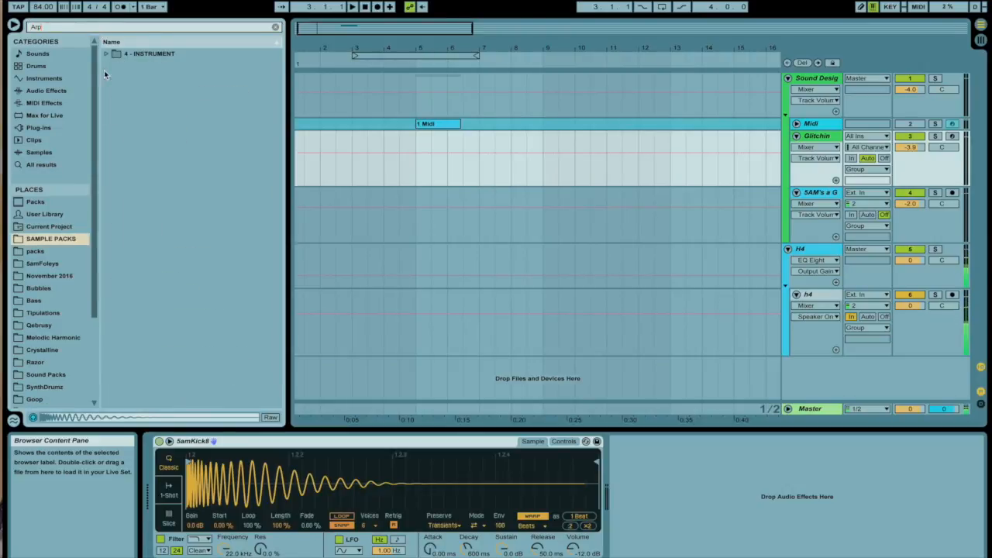
left_click(62, 165)
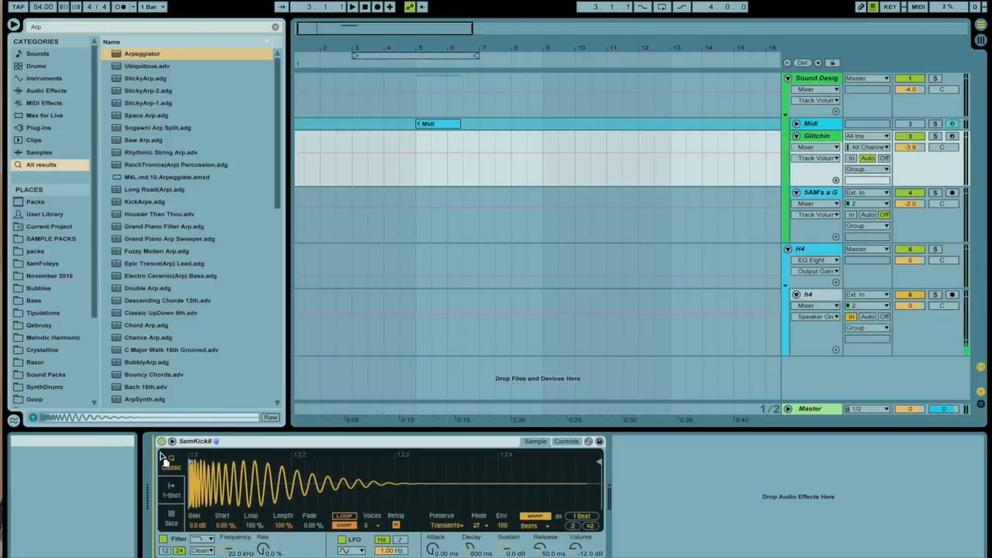
key("Return")
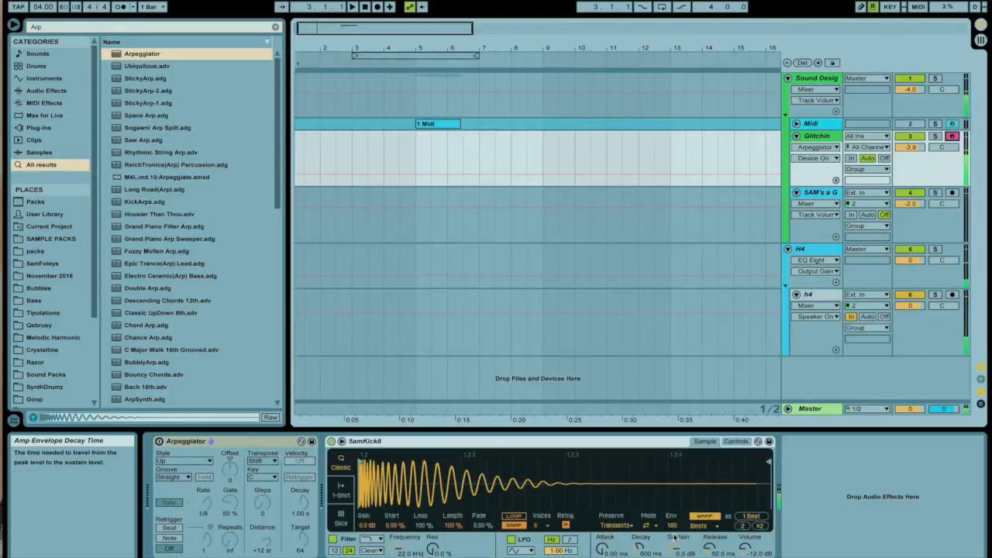
Show the kick sampler's Controls and raise its volume to -1.14 dB
left_click(736, 441)
left_click(720, 520)
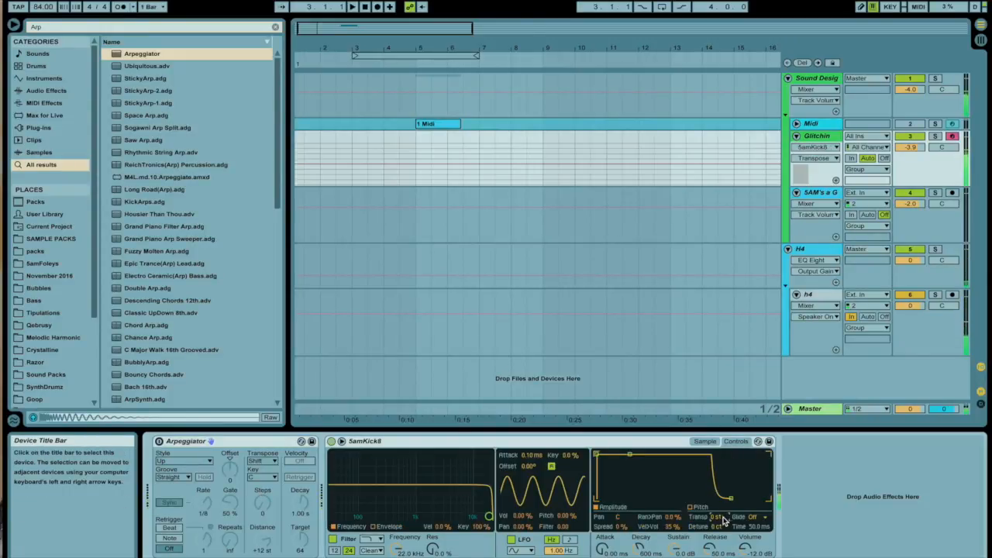
left_click(745, 547)
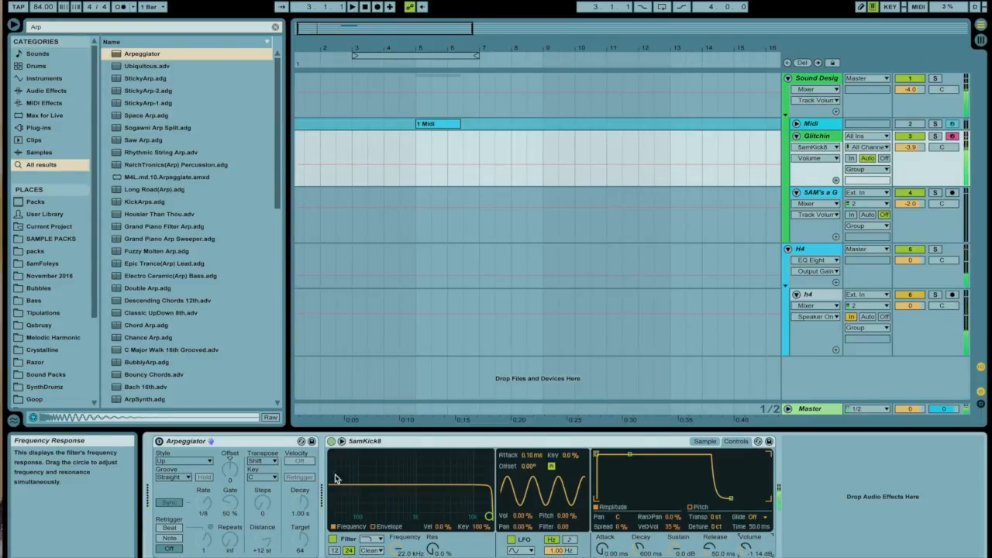
Turn on the Arpeggiator, set its gate to 85 % and switch its rate from Sync to Free at 833 ms
left_click(158, 441)
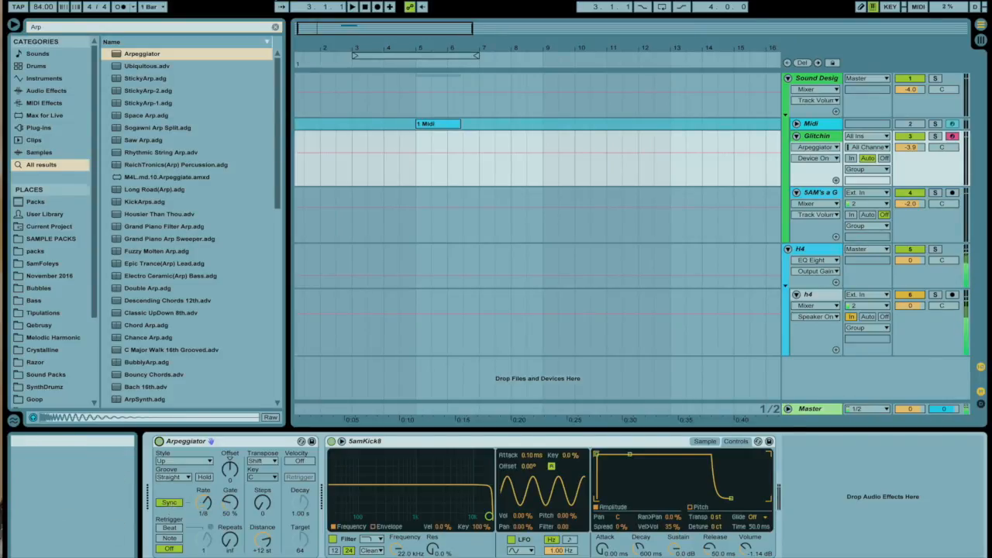
left_click(275, 28)
left_click(204, 504)
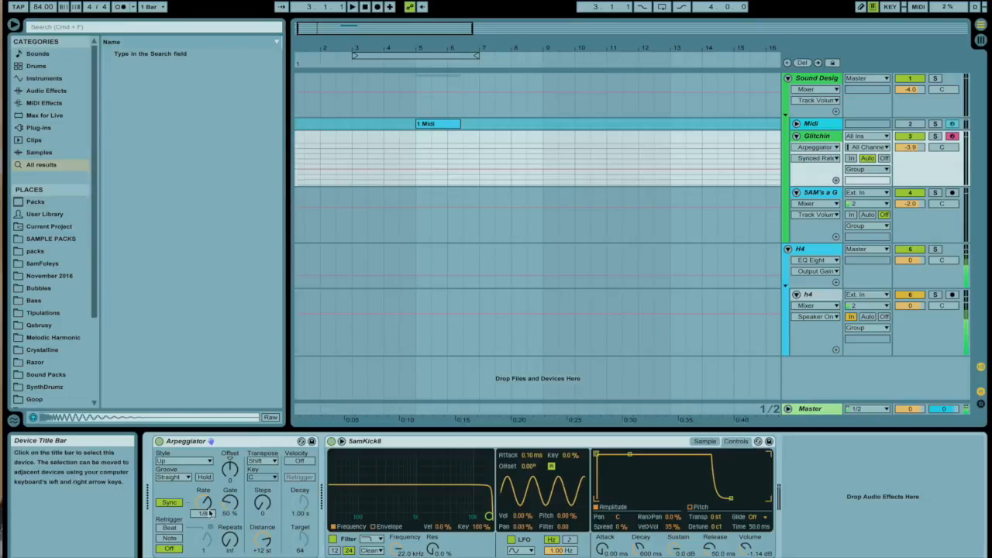
left_click_drag(230, 503, 230, 480)
left_click(169, 502)
left_click_drag(203, 502, 203, 479)
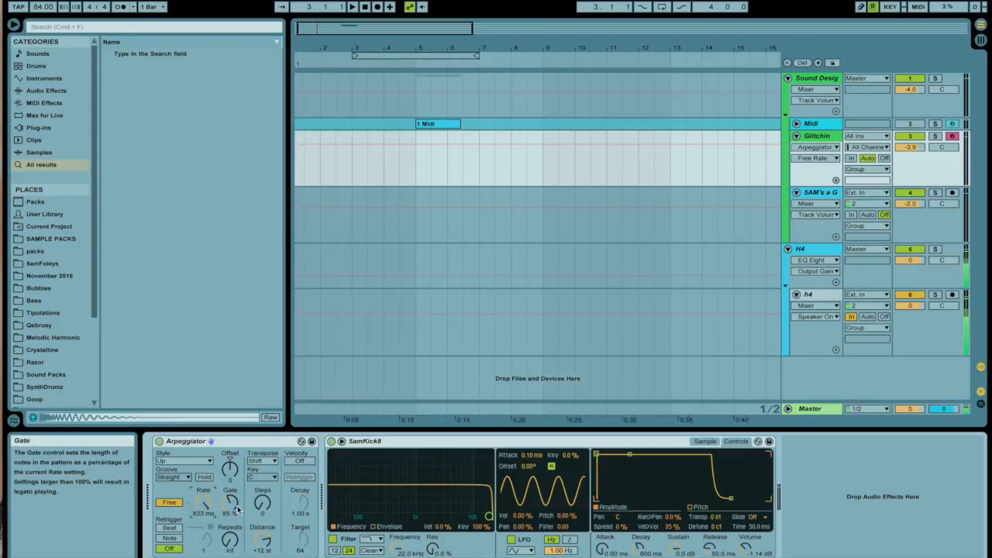
Lower the Arpeggiator's gate to 56 % and its free rate to 16.1 ms, with the sampler's waveform in view
left_click_drag(232, 504, 232, 495)
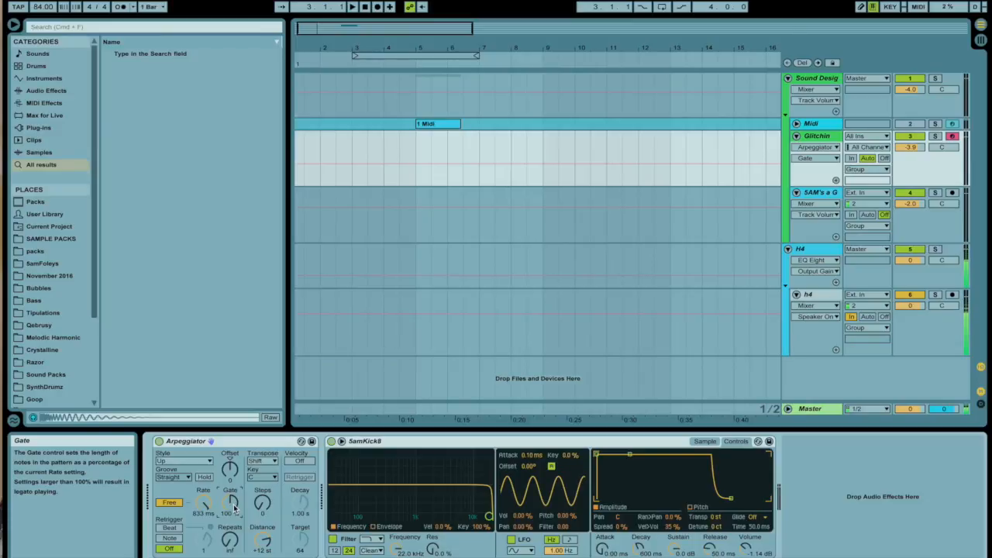
mouse_move(231, 502)
left_mouse_down()
mouse_move(230, 488)
mouse_move(230, 514)
mouse_move(230, 496)
left_mouse_up()
mouse_move(234, 509)
left_mouse_down()
mouse_move(234, 527)
mouse_move(231, 474)
mouse_move(231, 492)
left_mouse_up()
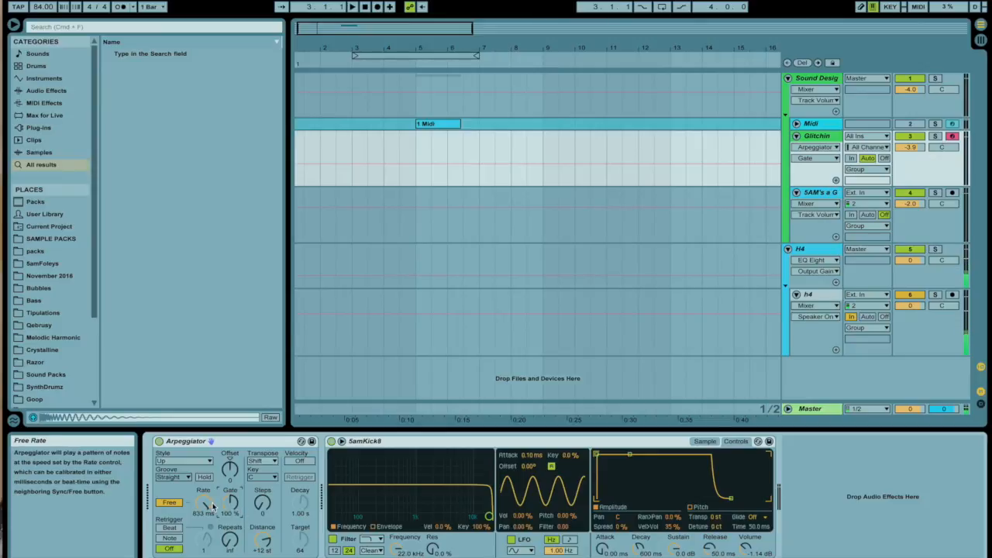
left_click_drag(231, 504, 207, 546)
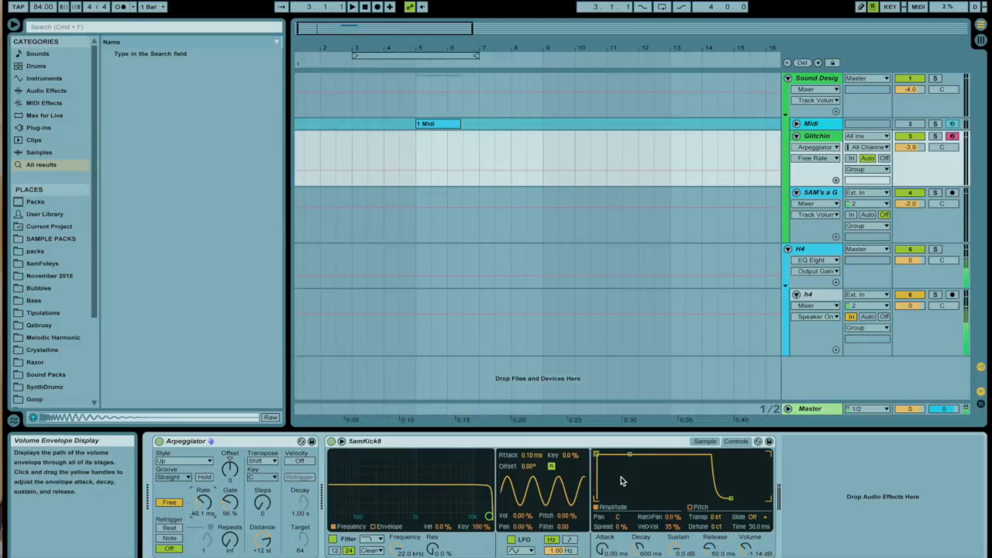
left_click(705, 441)
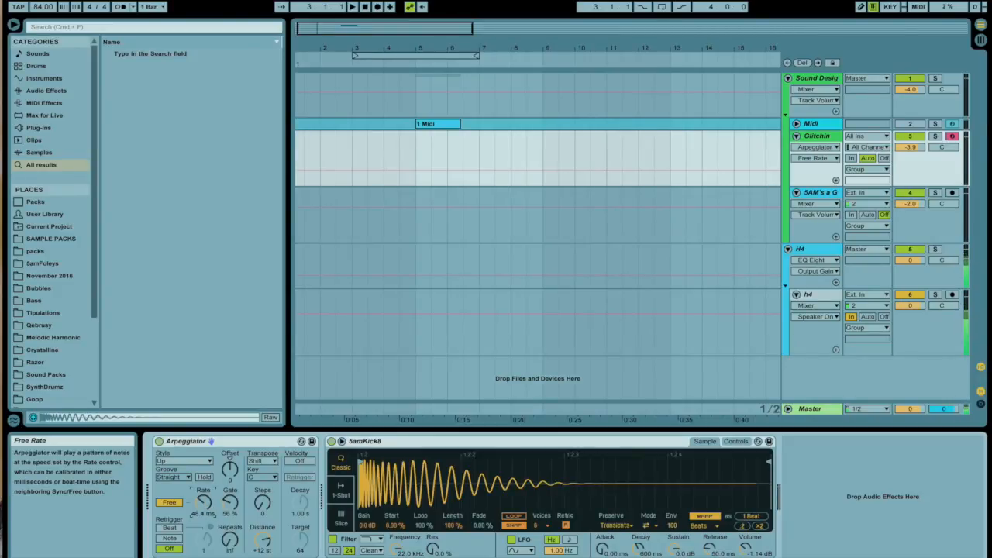
mouse_move(203, 502)
left_mouse_down()
mouse_move(203, 524)
mouse_move(202, 489)
mouse_move(210, 516)
mouse_move(209, 504)
left_mouse_up()
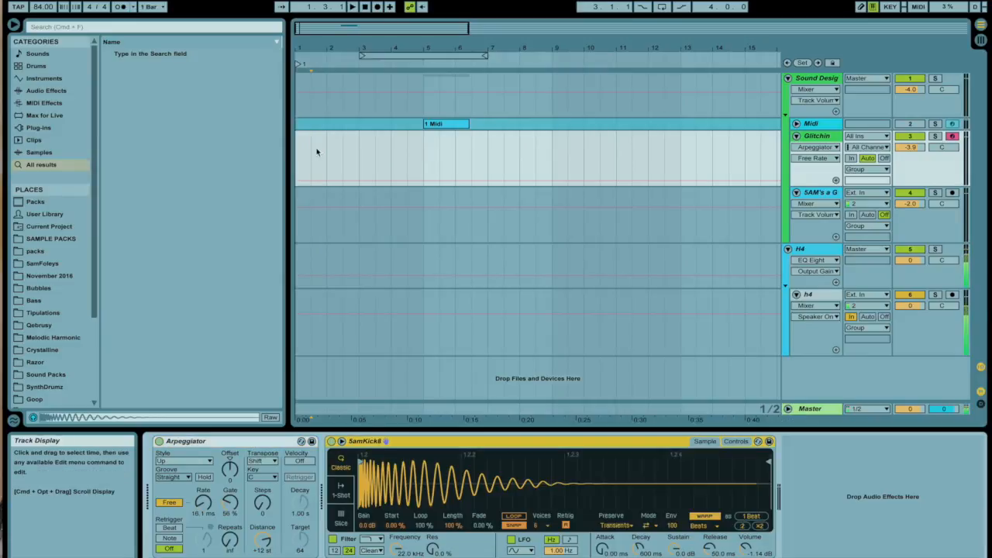
Record a sustained F3 note about two bars long on the Glitchin track, starting at bar 1
left_click(302, 155)
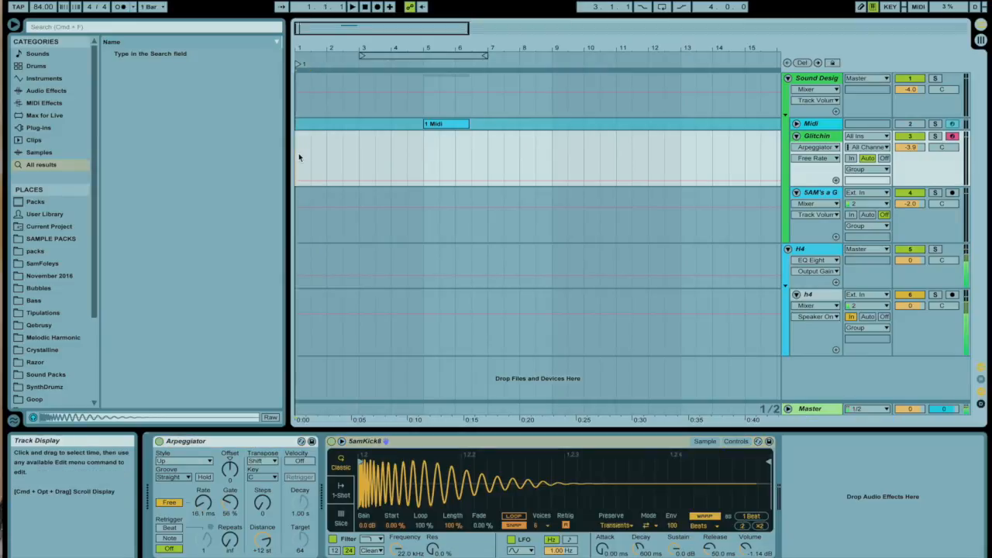
left_click(377, 7)
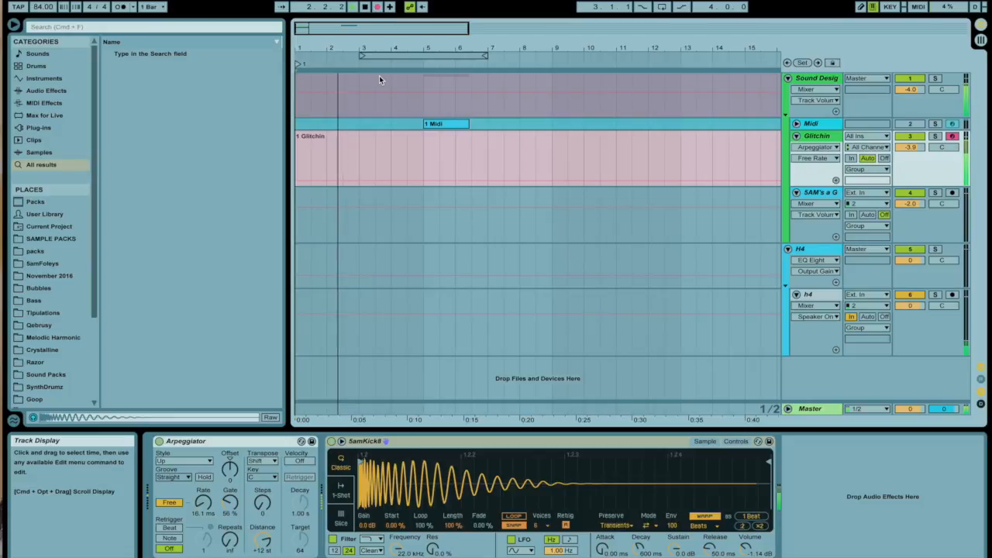
key("space")
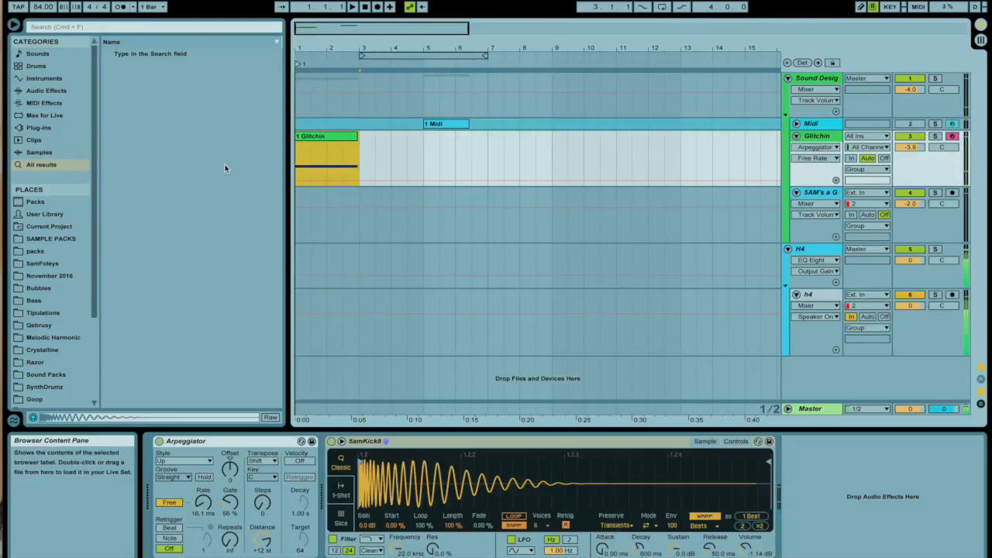
Inspect the note inside the recorded Glitchin clip and return to the track's devices
double_click(319, 136)
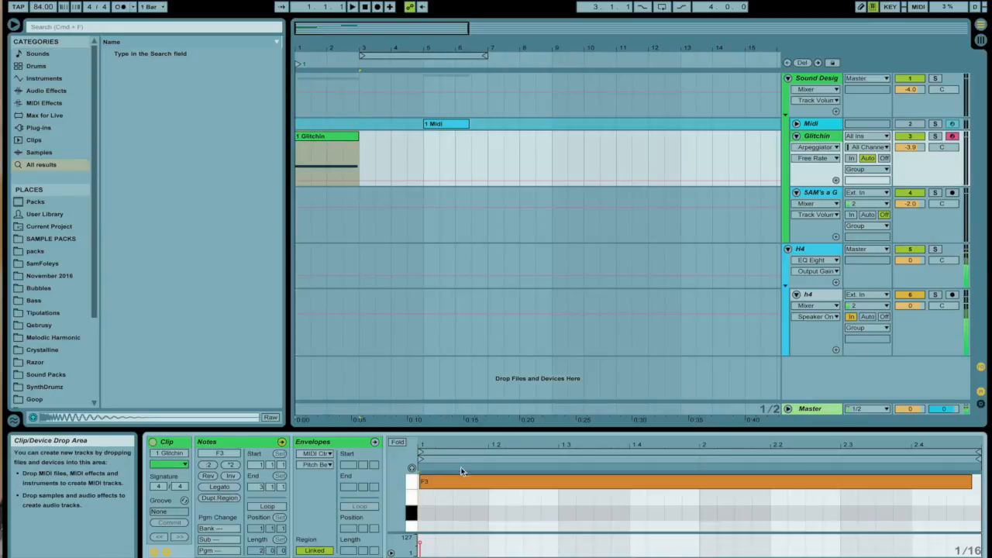
left_click(448, 482)
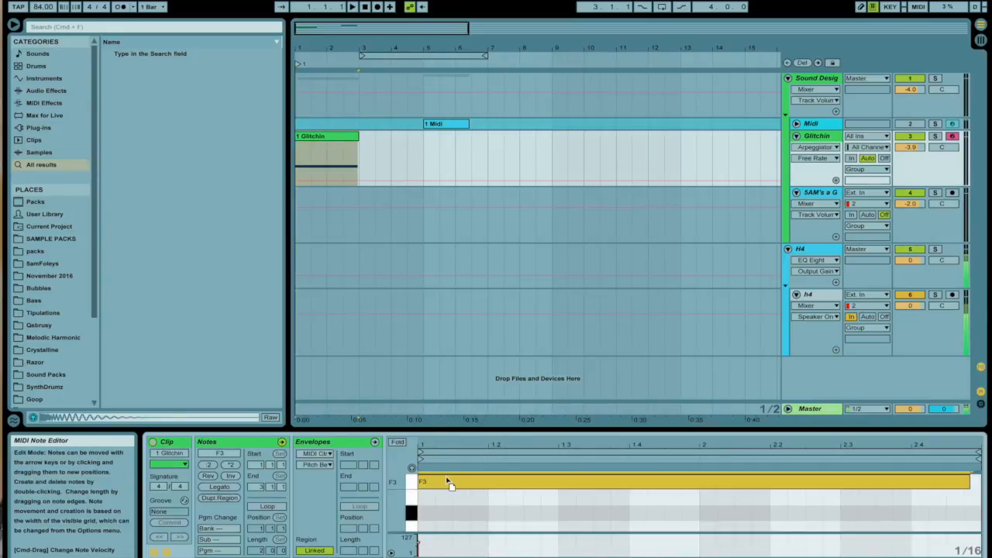
left_click(826, 135)
double_click(826, 134)
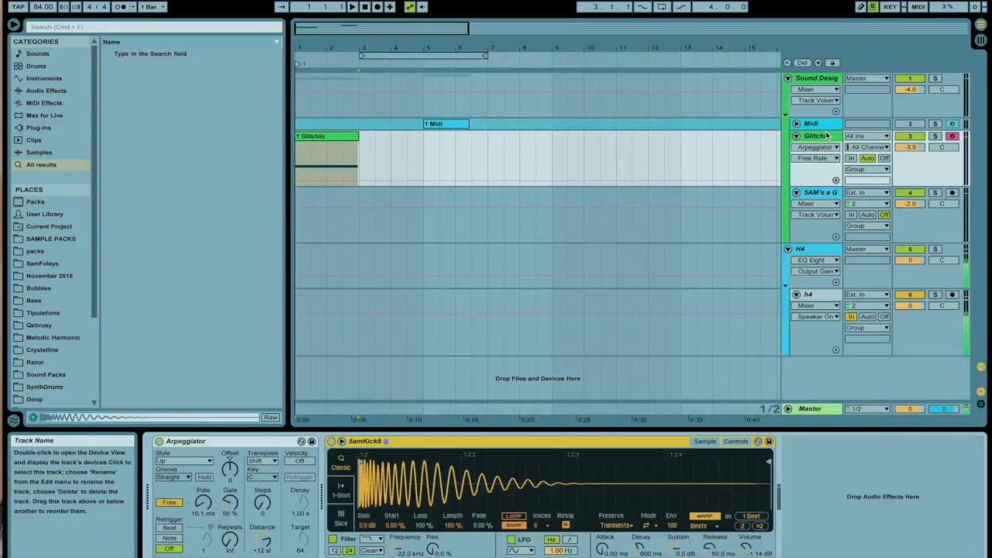
Draw Arpeggiator Free Rate automation with several rising and falling peaks across the two-bar Glitchin clip
left_click_drag(361, 151, 180, 144)
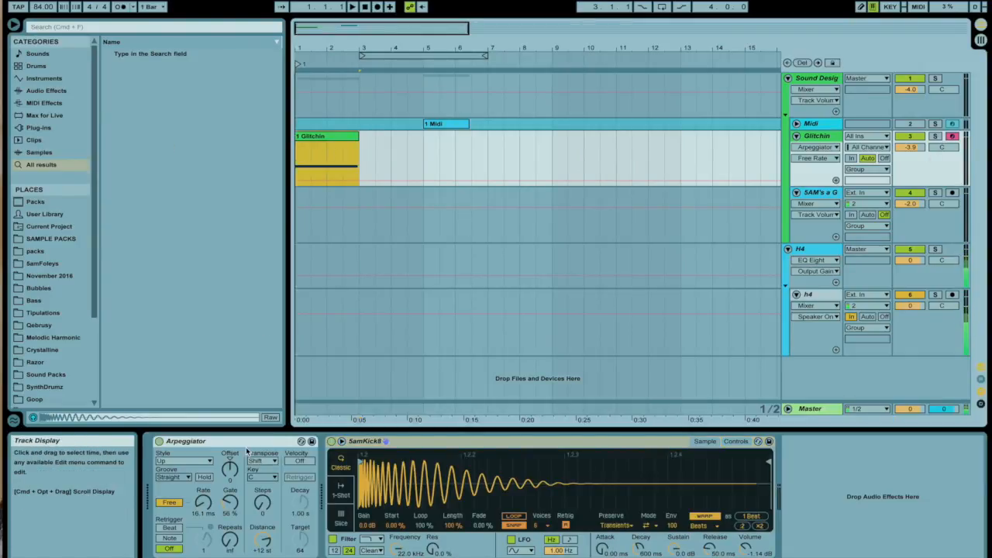
left_click(213, 442)
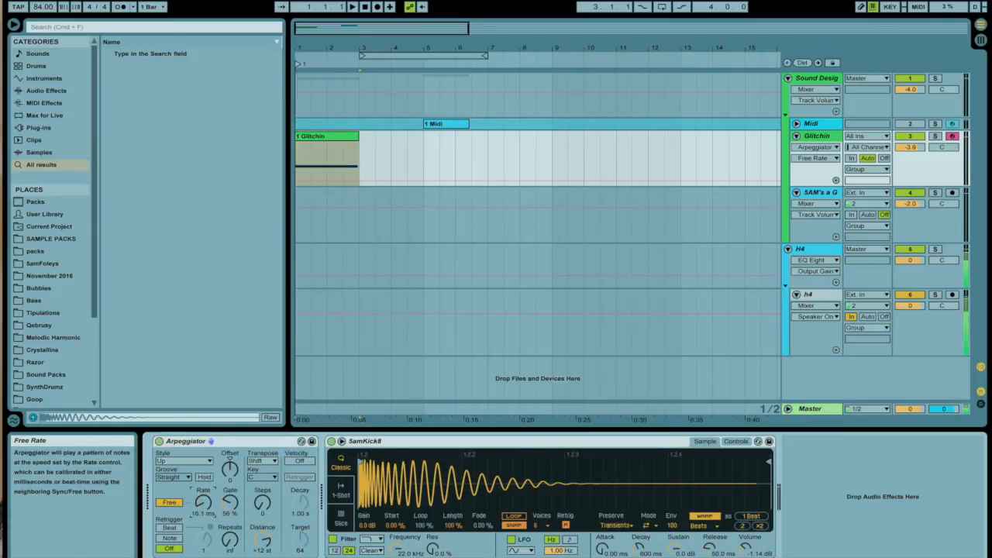
left_click(294, 181)
mouse_move(308, 182)
left_mouse_down()
mouse_move(304, 154)
mouse_move(326, 181)
mouse_move(327, 158)
mouse_move(337, 182)
mouse_move(349, 176)
mouse_move(349, 145)
mouse_move(346, 176)
left_mouse_up()
left_click(312, 184)
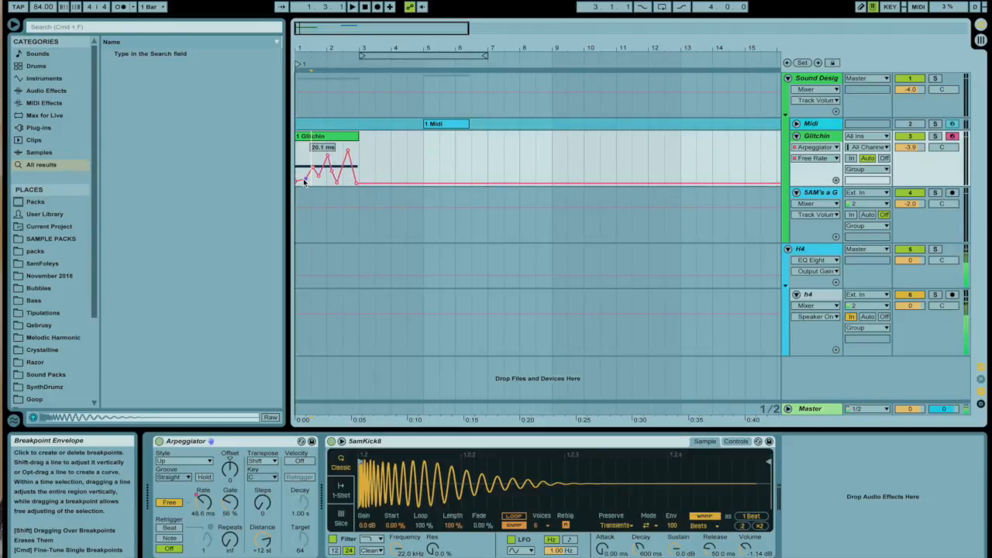
mouse_move(301, 180)
left_mouse_down()
mouse_move(302, 161)
mouse_move(301, 173)
left_mouse_up()
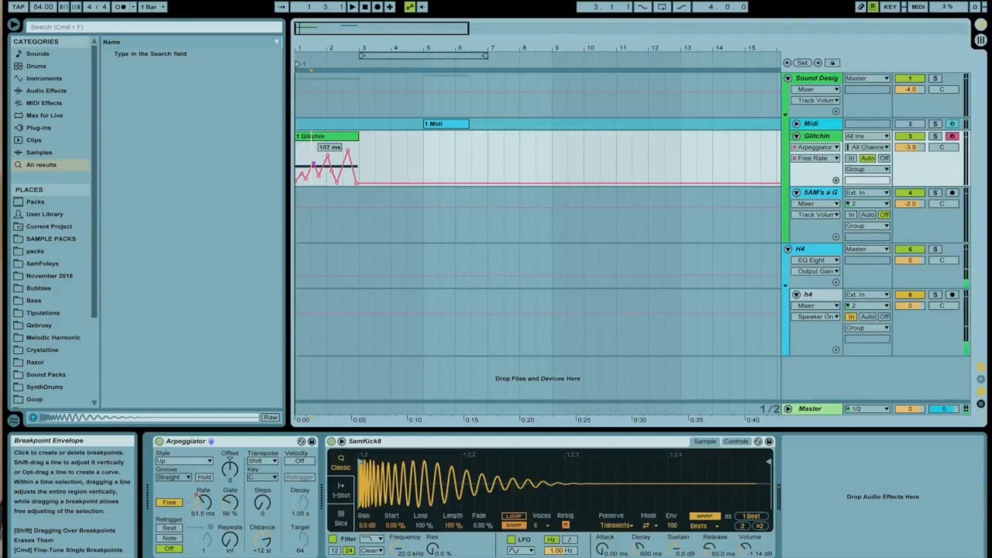
Play back the Glitchin clip from the start to audition the rate automation
left_click(326, 157)
key("space")
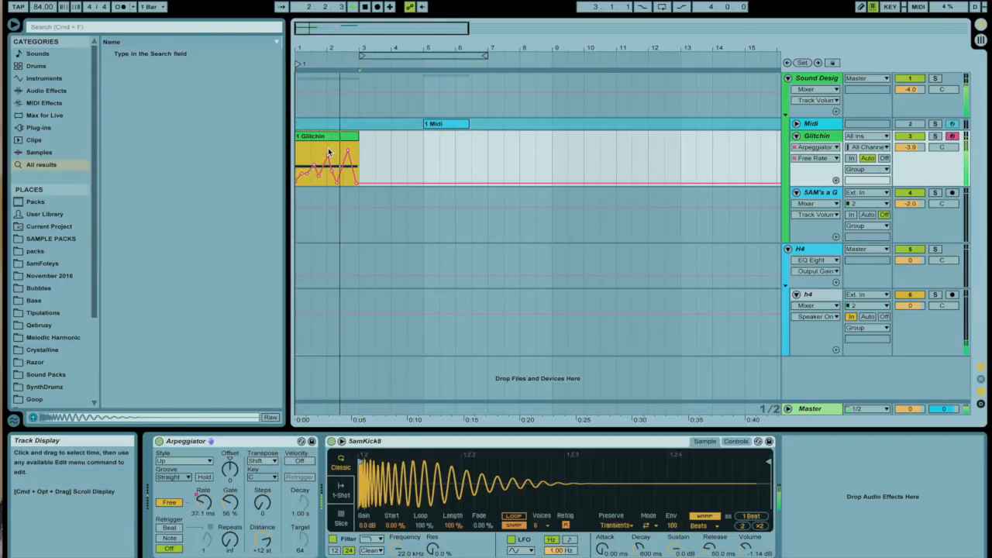
key("space")
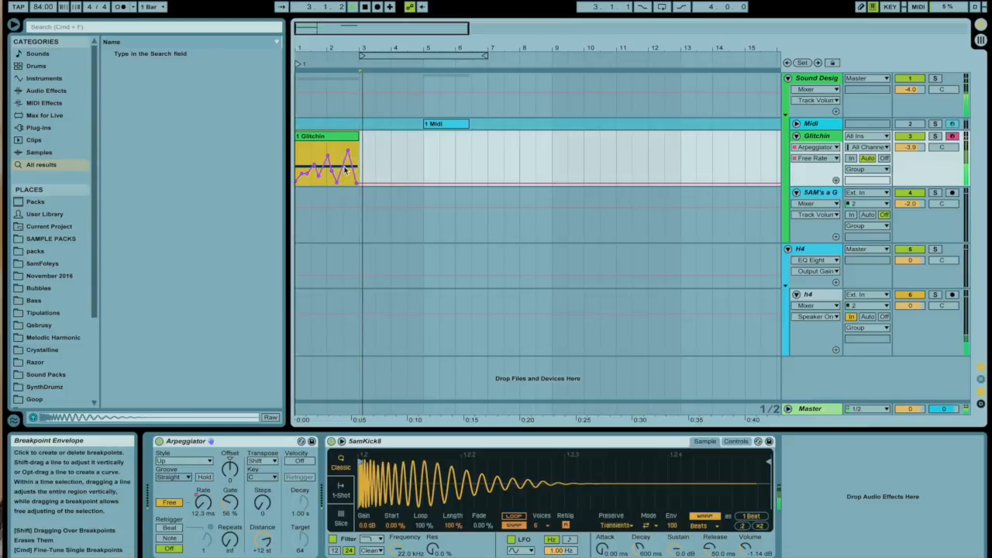
key("space")
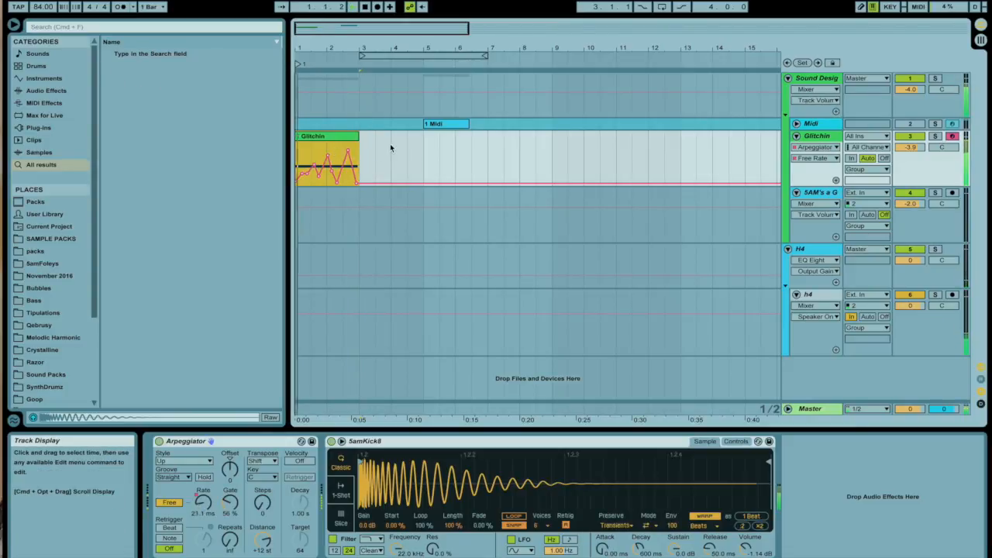
Redraw the Arpeggiator Free Rate automation with more frequent, irregular peaks and dips across the two-bar Glitchin clip
left_click(310, 153)
left_click_drag(313, 48, 314, 101)
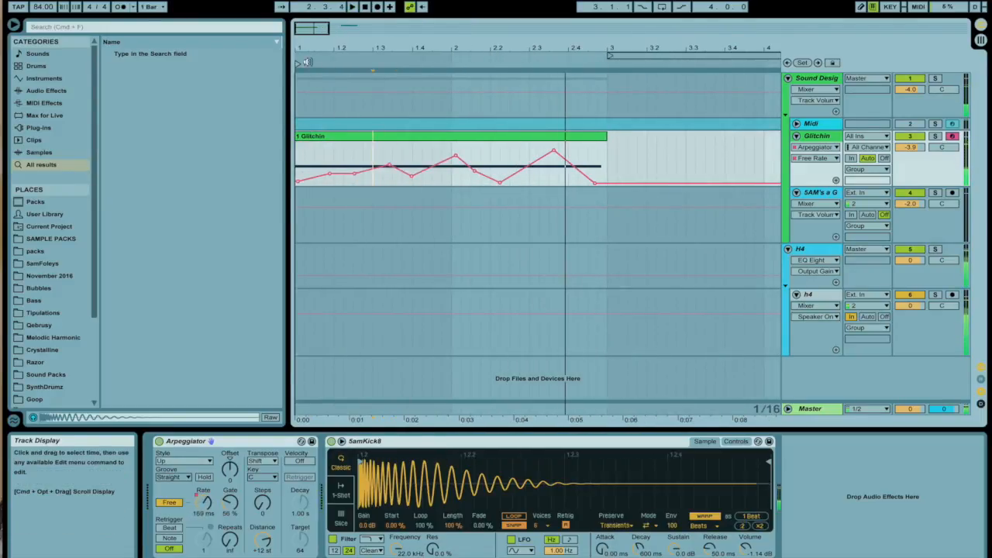
left_click_drag(304, 48, 245, 82)
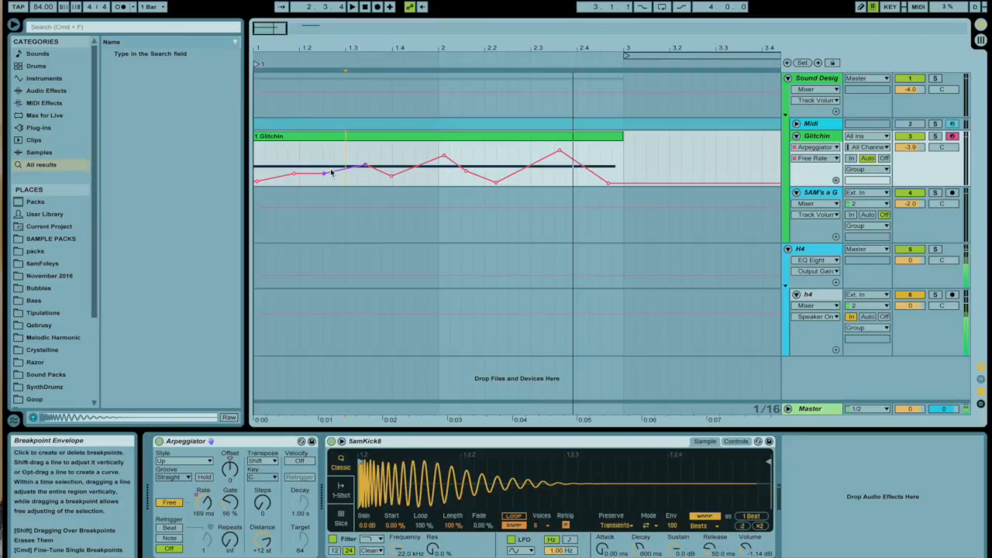
key("super+b")
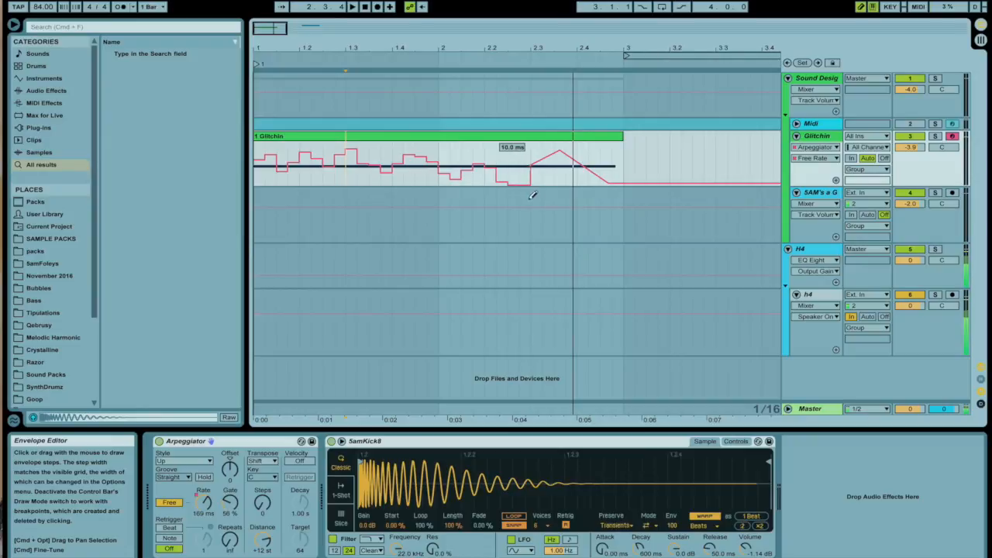
left_click(549, 137)
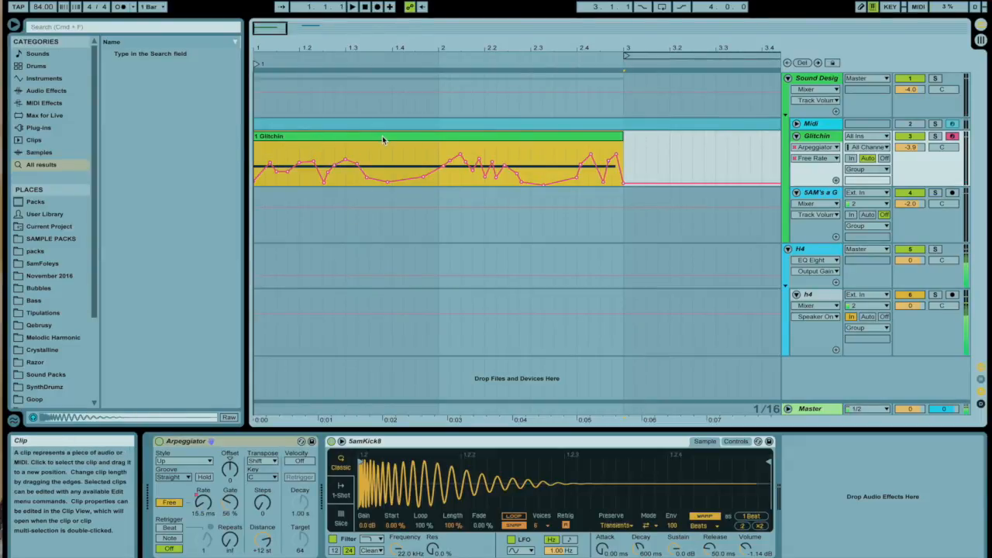
Play back the Glitchin clip from the start to audition the denser rate automation
key("space")
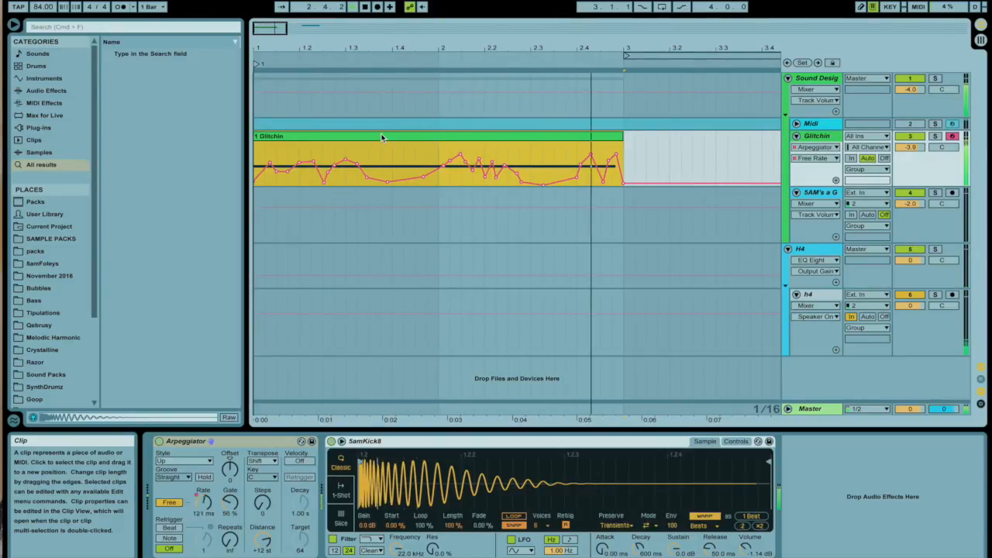
key("space")
left_click(79, 31)
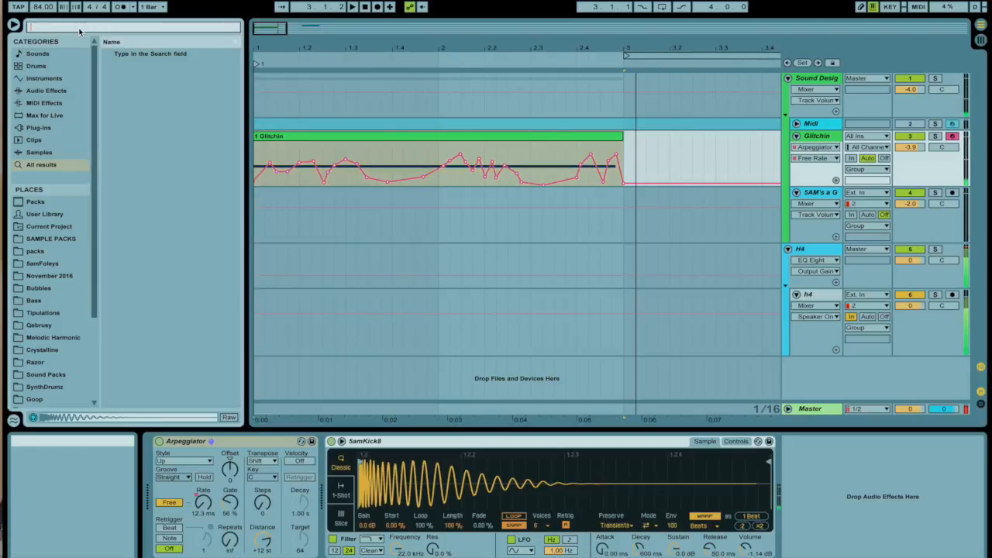
Try short and long Arpeggiator Gate values while the clip plays, and settle the Gate at 94 %
left_click(231, 501)
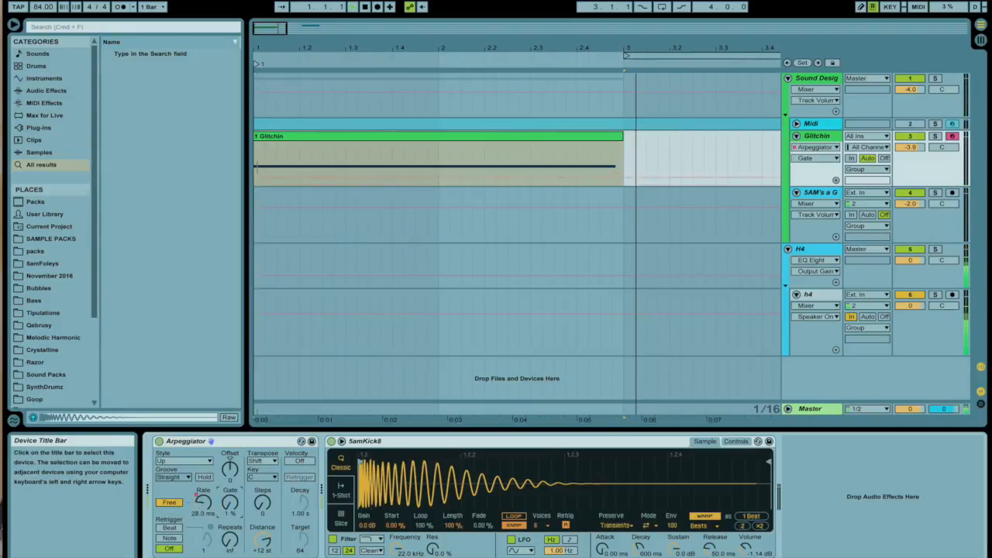
key("space")
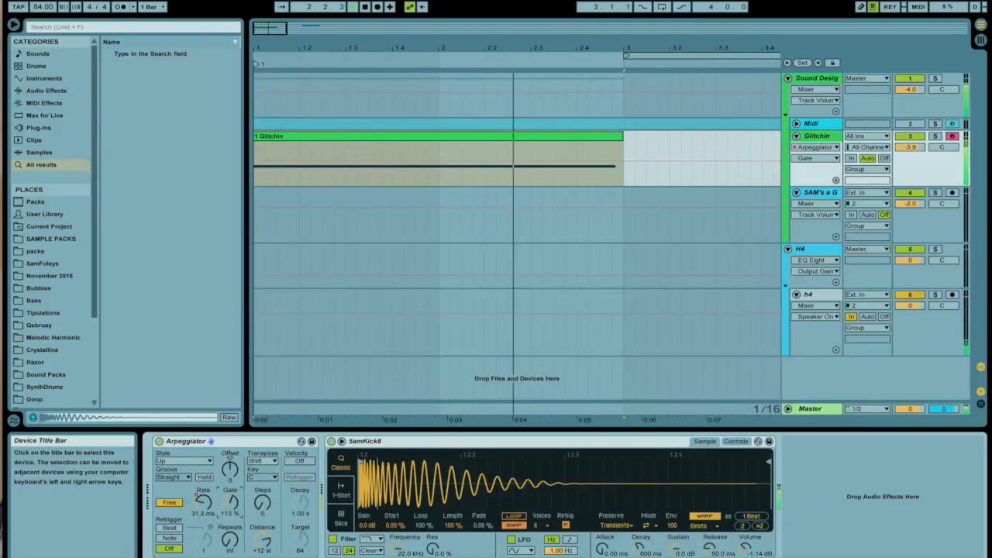
key("space")
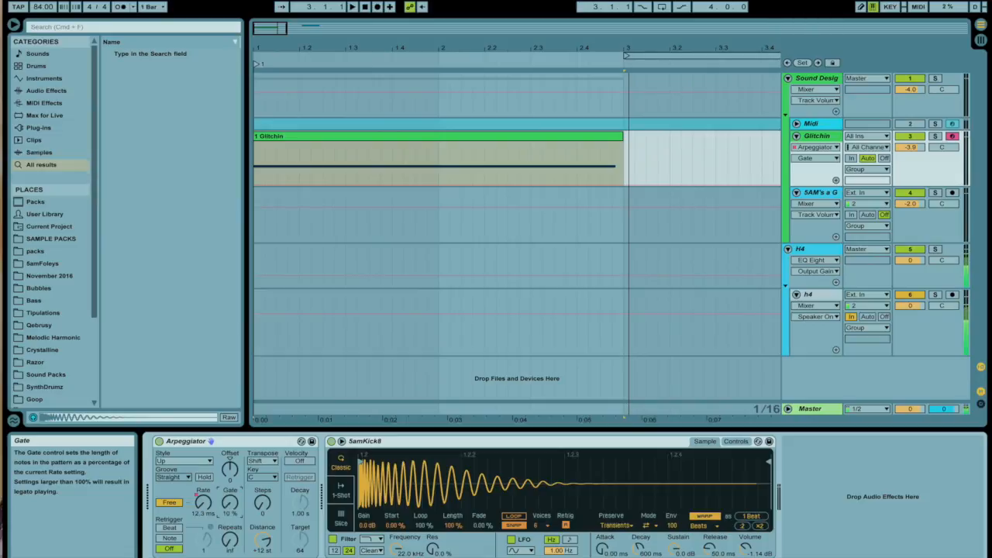
Search the browser for "auto" and add Auto Filter after the 5amKick8 sampler on the Glitchin track
left_click(89, 27)
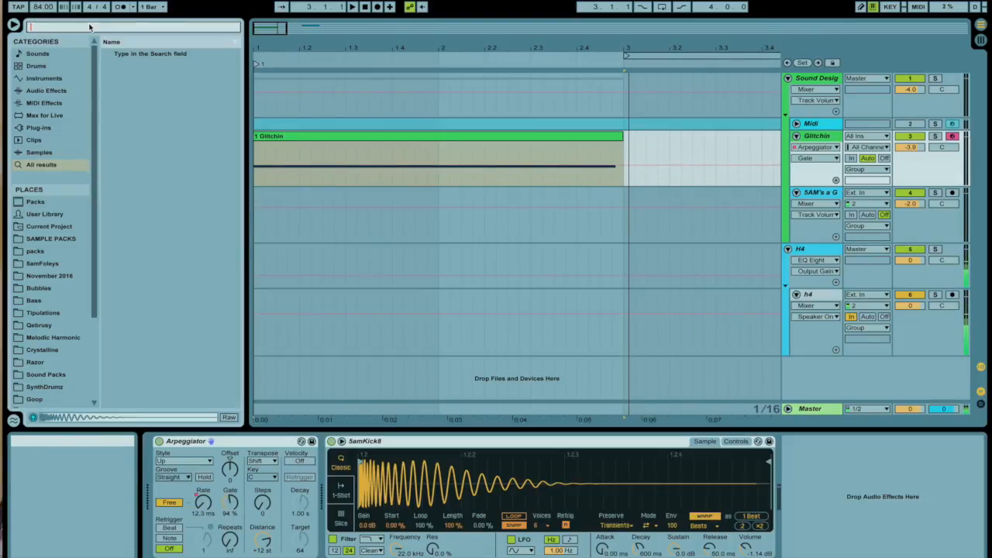
type("auto")
left_click_drag(126, 67, 822, 492)
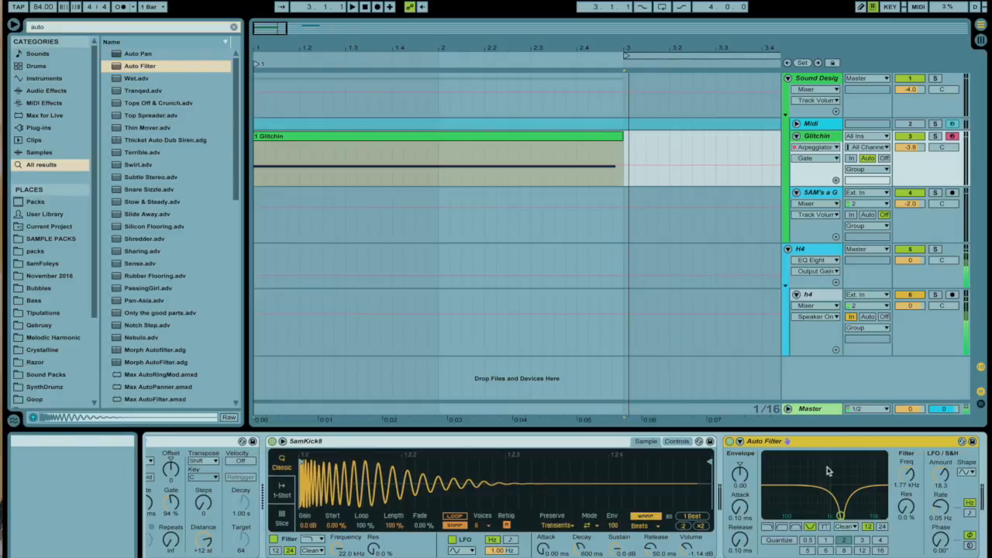
Set Auto Filter to band-pass at about 847 Hz with 76 % resonance and 22.1 LFO amount, and lower the sampler volume to -12.6 dB
left_click(791, 526)
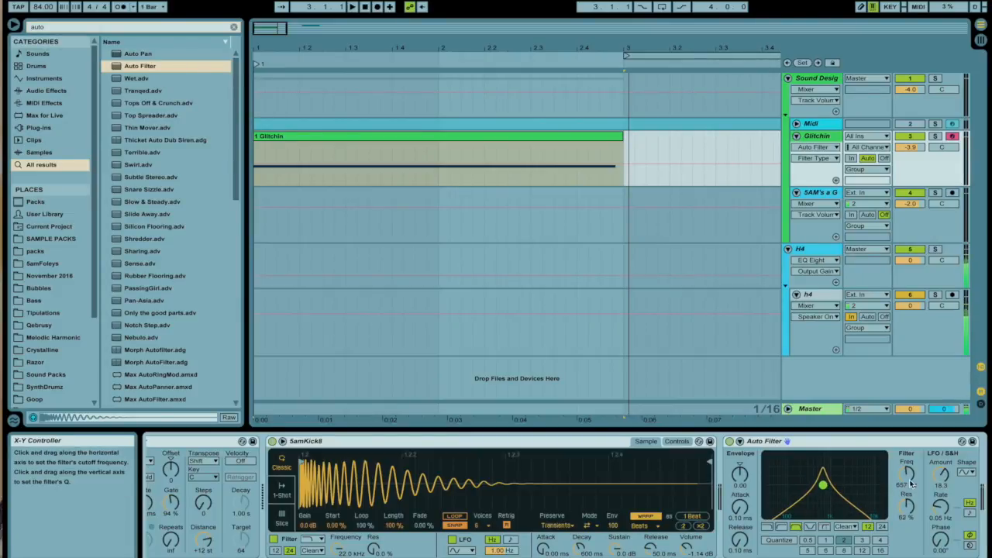
left_click_drag(908, 473, 908, 465)
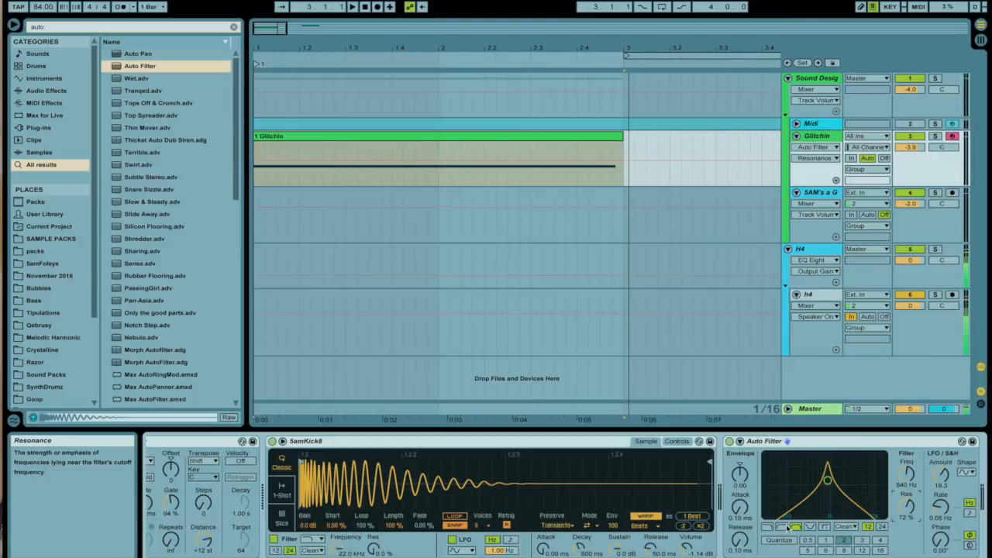
left_click_drag(688, 547, 687, 557)
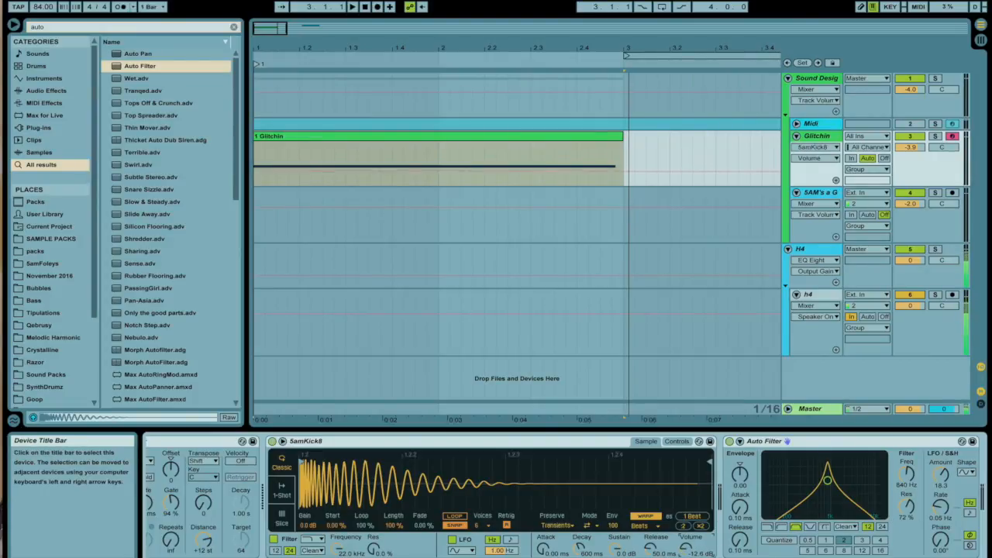
left_click_drag(827, 481, 828, 479)
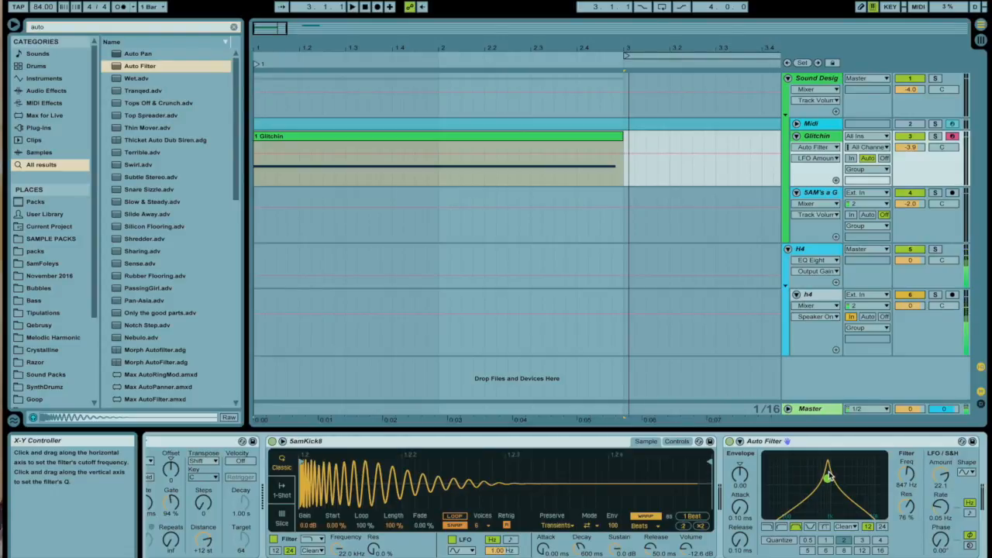
Set the Auto Filter LFO rate to 0.33 Hz and rebalance levels during playback: sampler volume -19.4 dB, Glitchin track volume -1.9
left_click(687, 549)
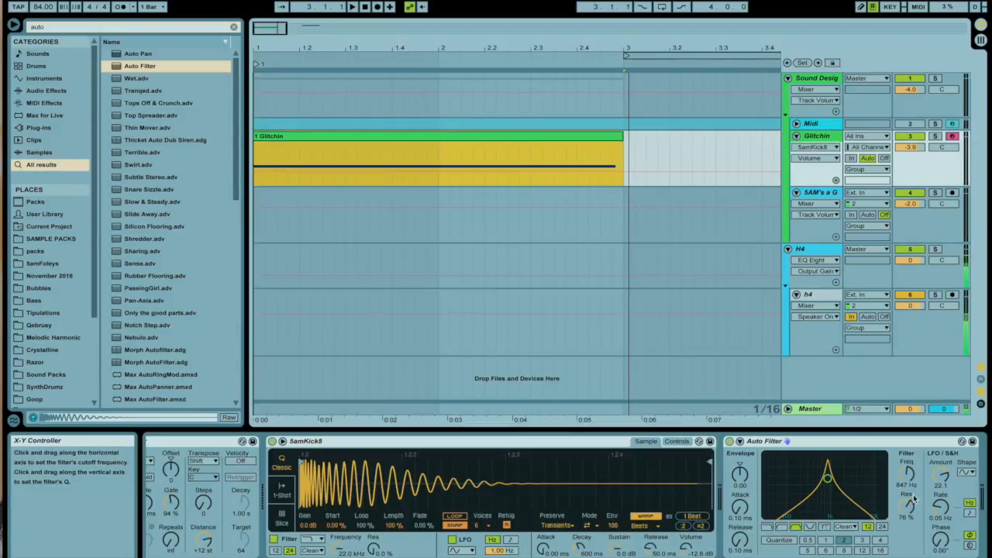
left_click(936, 507)
key("space")
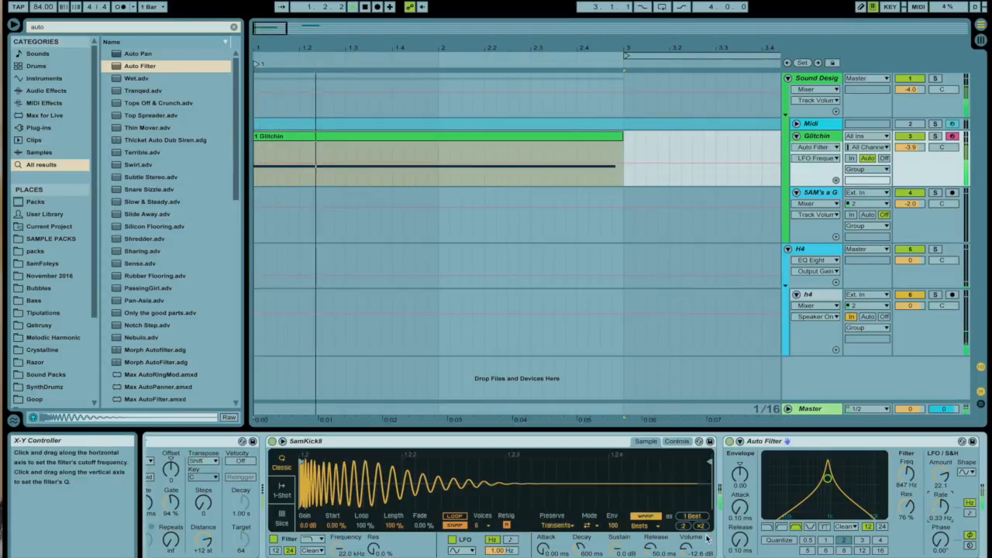
left_click_drag(686, 548, 686, 538)
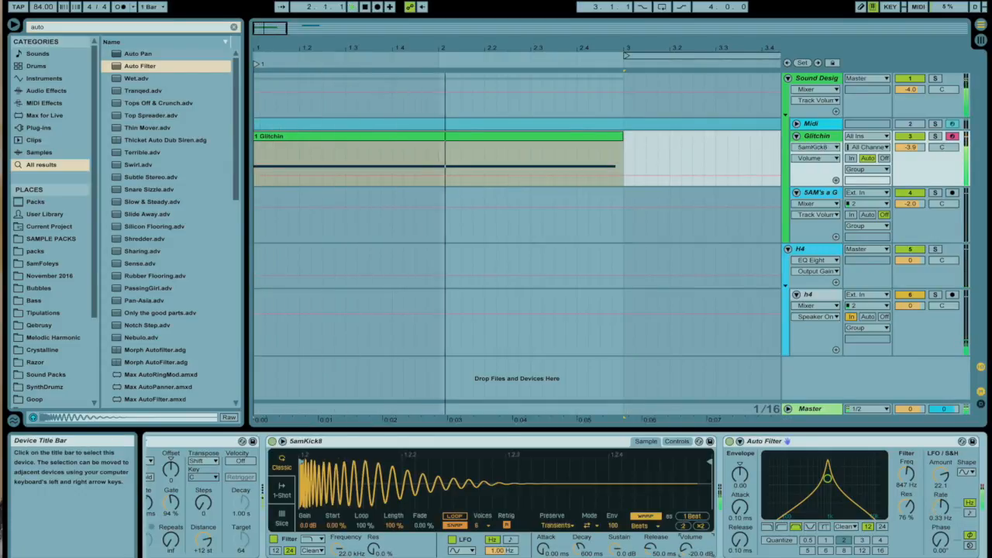
left_click_drag(919, 147, 919, 137)
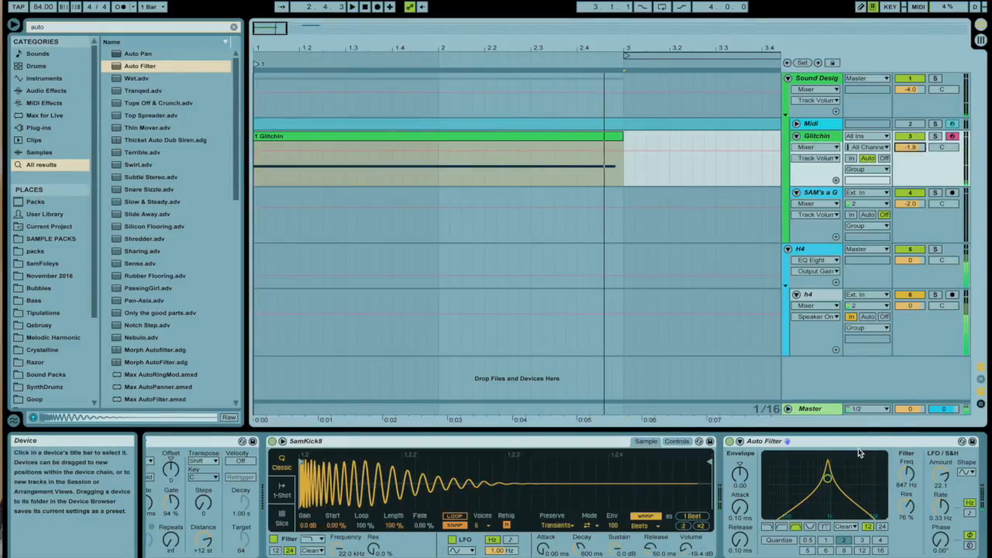
Retune Auto Filter to about 1.41 kHz with 77 % resonance, and raise the sampler volume to -8.00 dB and the Glitchin track volume to 0
left_click_drag(827, 478, 830, 477)
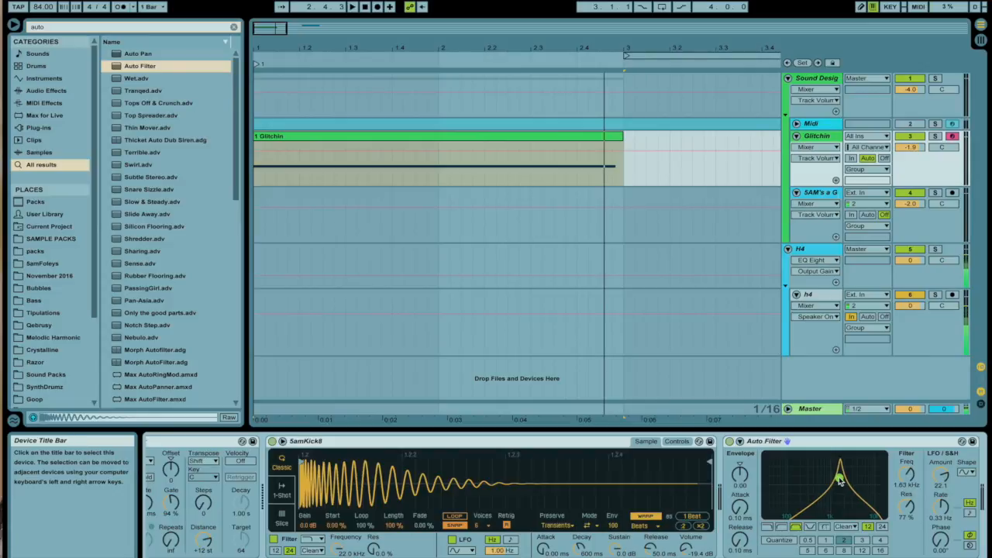
left_click_drag(839, 481, 836, 479)
left_click_drag(685, 549, 685, 530)
key("space")
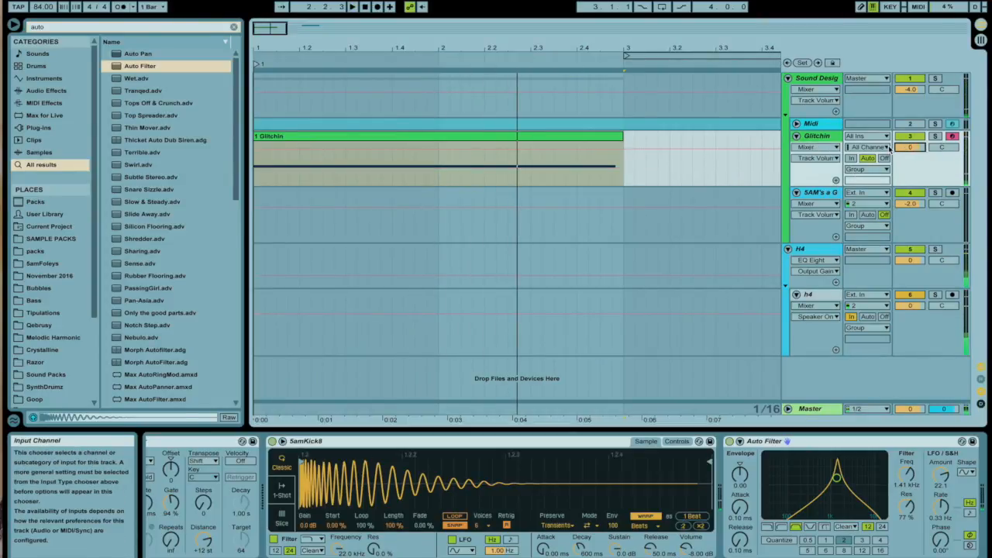
Set the Auto Filter LFO rate to 1.39 Hz and amount to 0.00, and sweep the cutoff during playback with sampler volume at -14.3 dB
left_click_drag(941, 506, 941, 442)
key("space")
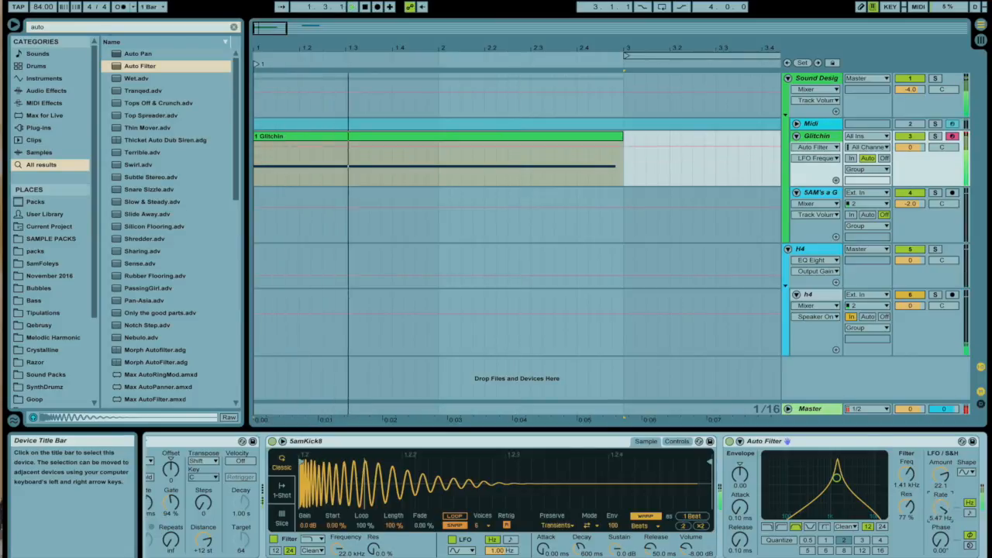
left_click_drag(940, 506, 940, 542)
mouse_move(858, 485)
left_mouse_down()
mouse_move(846, 474)
mouse_move(864, 474)
mouse_move(837, 486)
mouse_move(849, 457)
mouse_move(840, 465)
mouse_move(870, 468)
mouse_move(816, 493)
mouse_move(831, 479)
mouse_move(804, 481)
mouse_move(860, 475)
left_mouse_up()
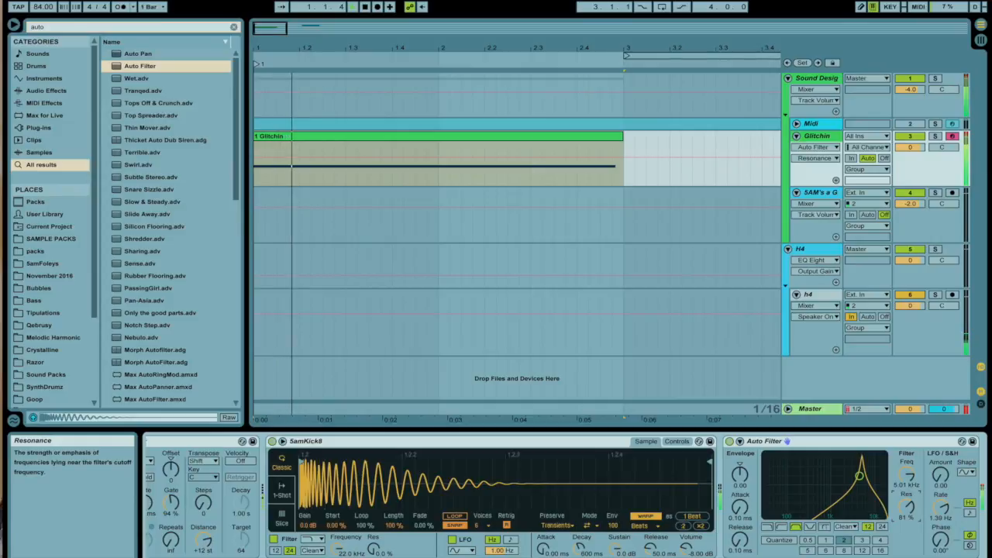
left_click_drag(801, 505, 785, 475)
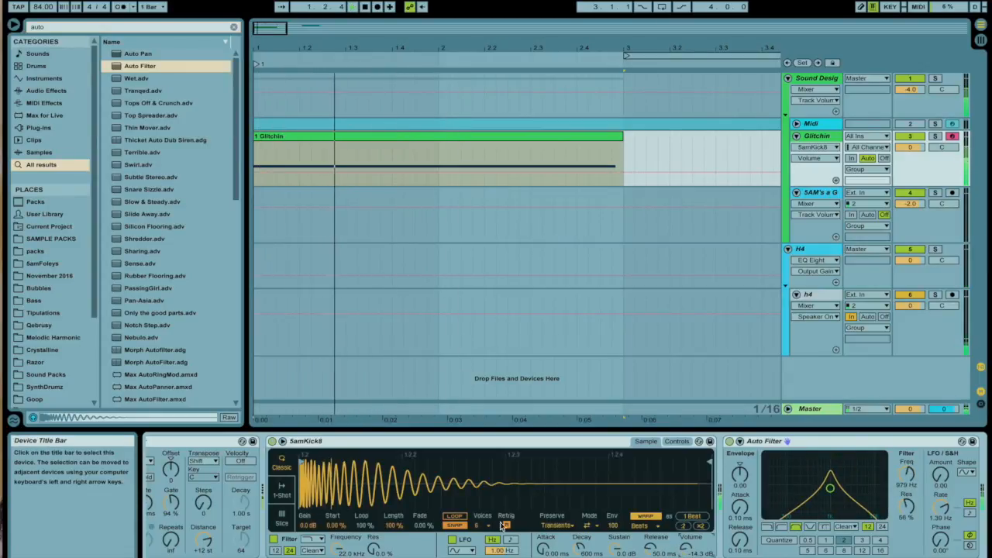
Show the sampler's control parameters and set Auto Filter to about 732 Hz with 82 % resonance
left_click(673, 441)
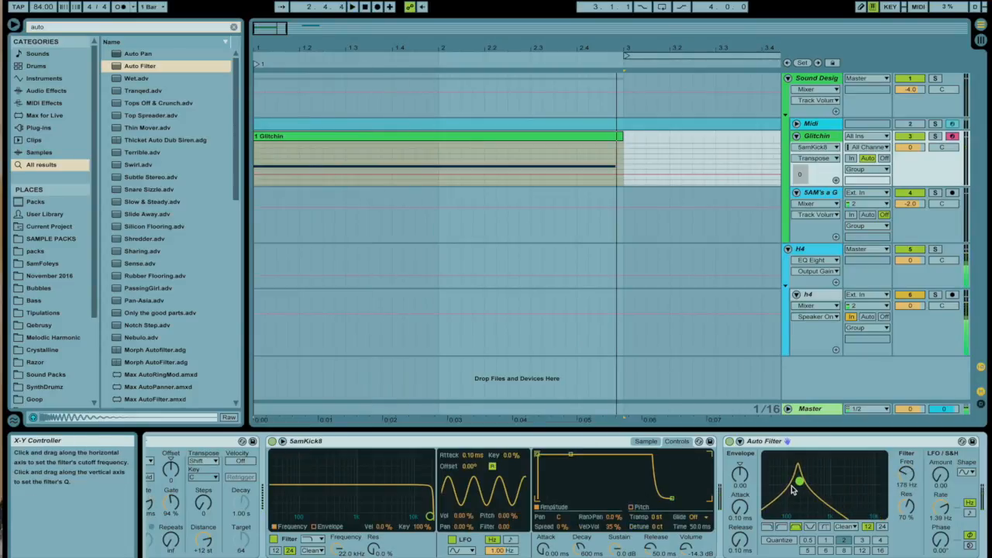
left_click(942, 479)
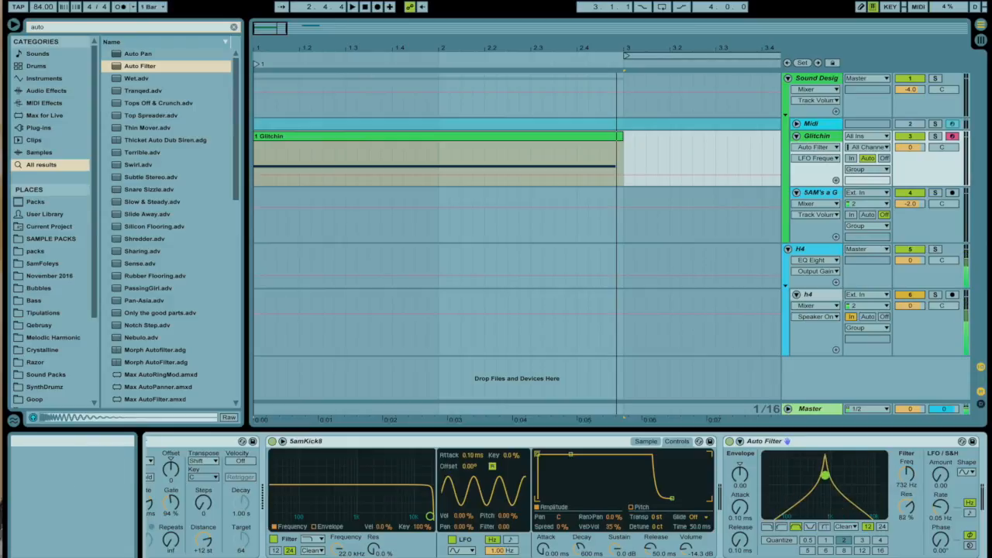
Disarm the Glitchin track and record live Auto Filter frequency and resonance movements as automation over the two-bar clip
left_click(365, 138)
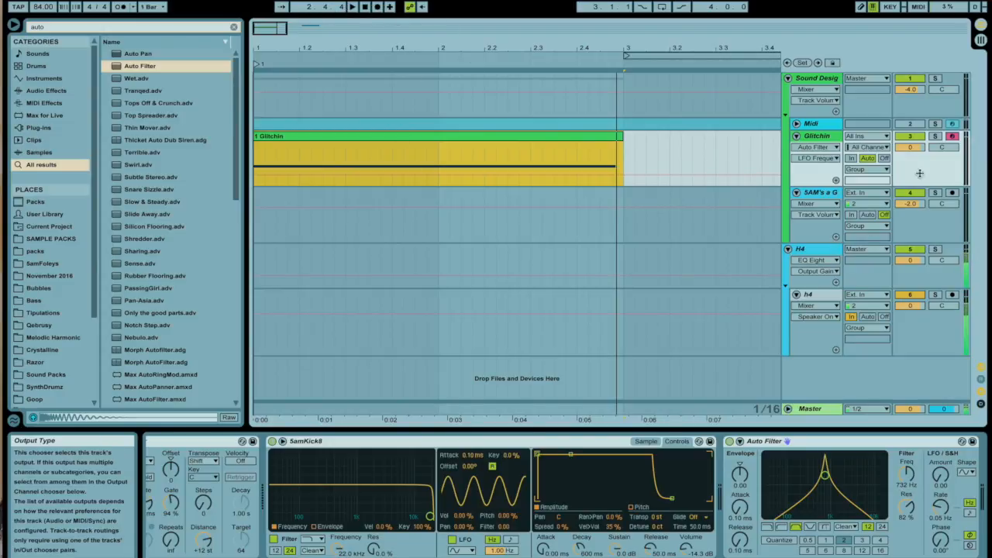
left_click(953, 137)
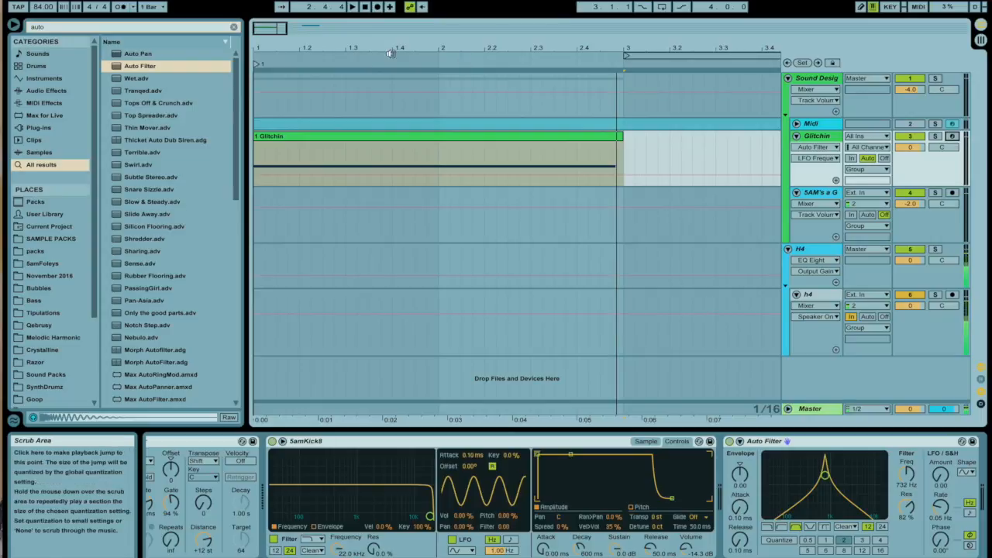
left_click(378, 6)
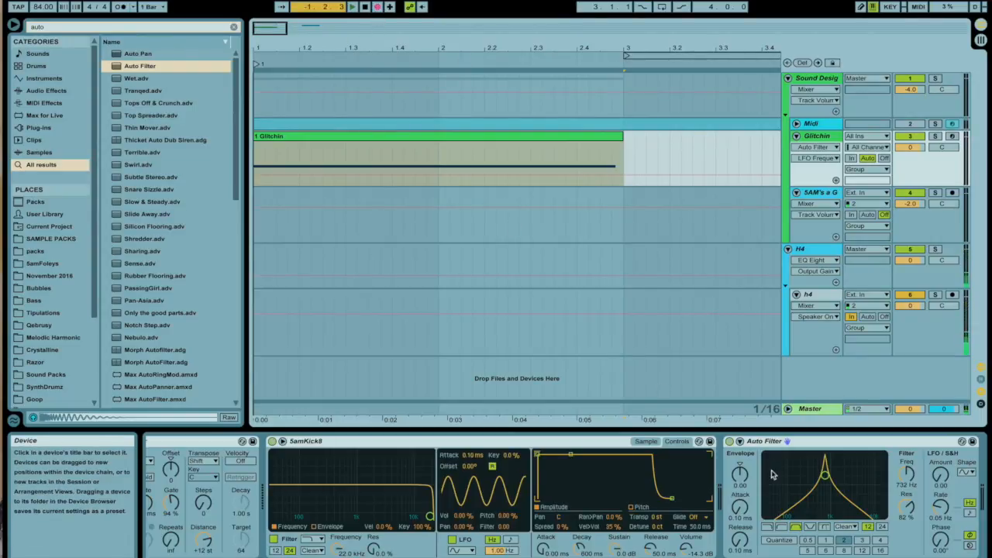
mouse_move(835, 478)
left_mouse_down()
mouse_move(815, 470)
mouse_move(839, 479)
mouse_move(823, 471)
mouse_move(847, 465)
mouse_move(841, 469)
mouse_move(874, 479)
mouse_move(849, 473)
mouse_move(865, 481)
left_mouse_up()
key("space")
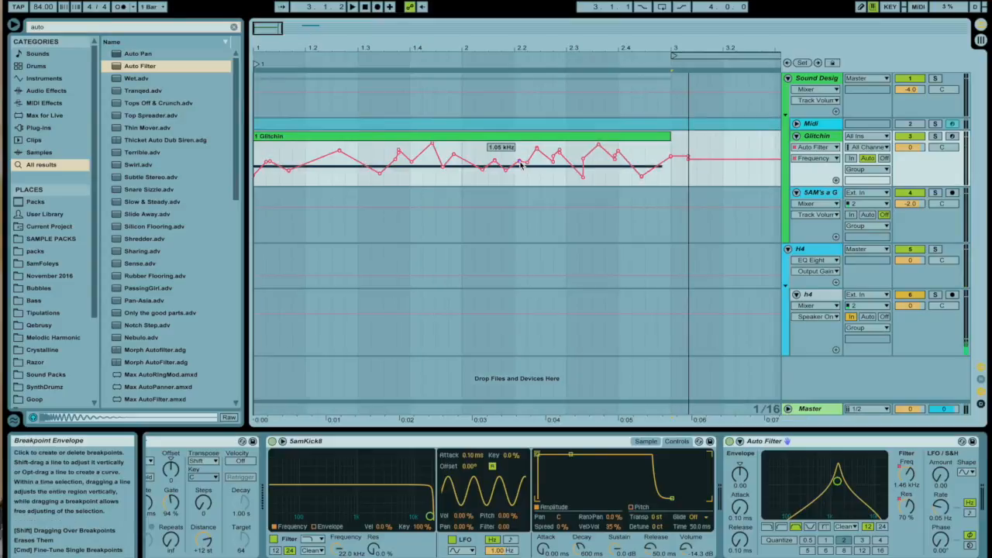
Play back the Glitchin clip to audition the filter automation, and show the Auto Filter Resonance envelope
left_click(553, 137)
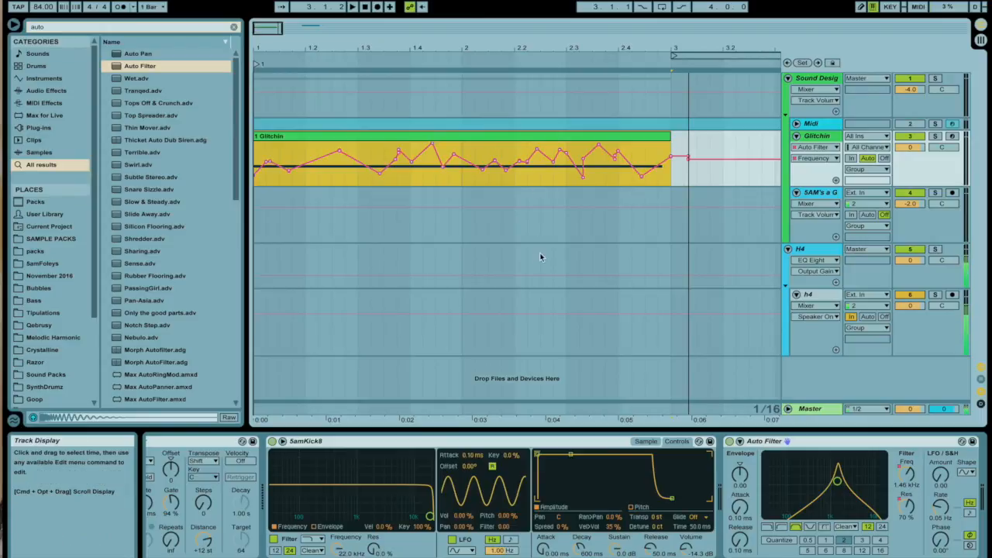
left_click(853, 557)
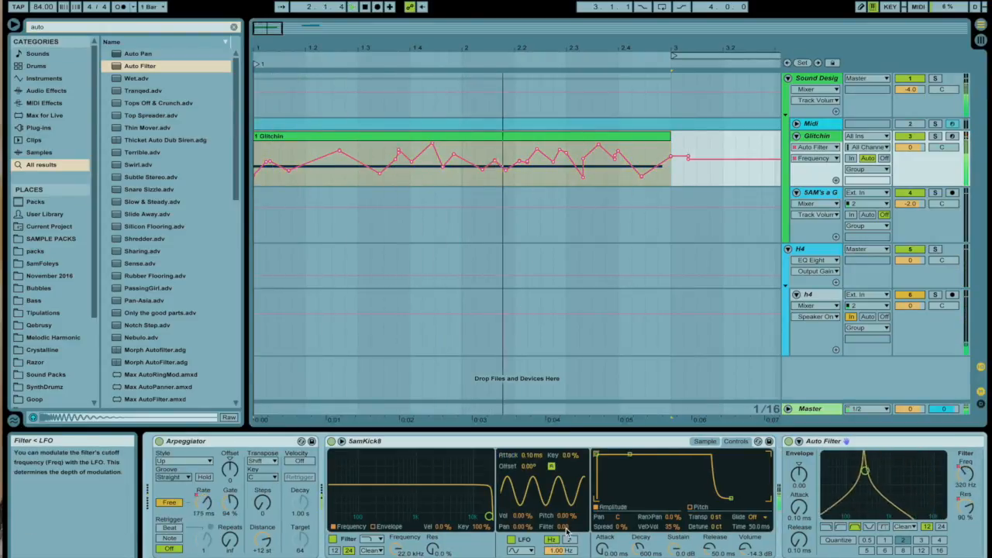
left_click(968, 510)
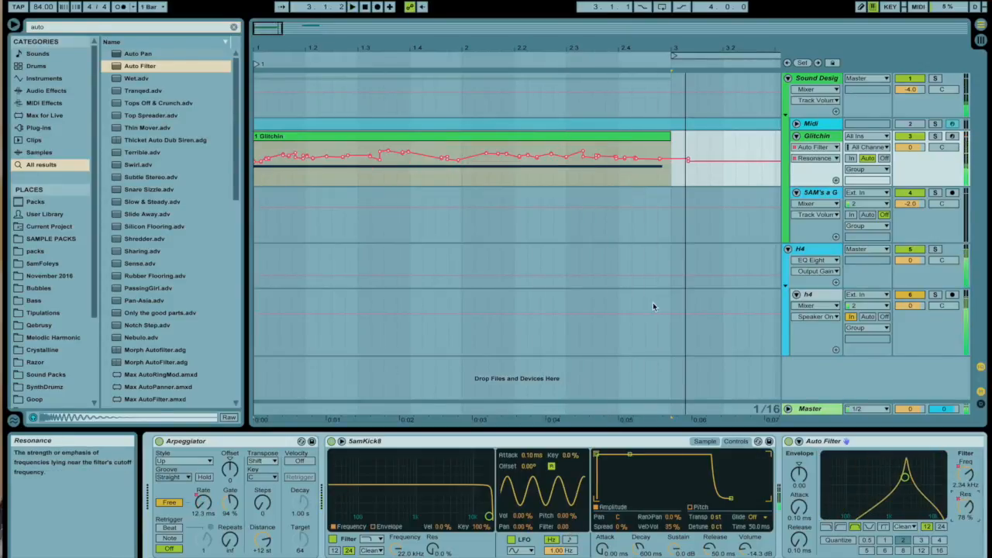
Smooth abrupt breakpoints in the Auto Filter Resonance automation and lower the whole curve slightly across the Glitchin clip
left_click(579, 176)
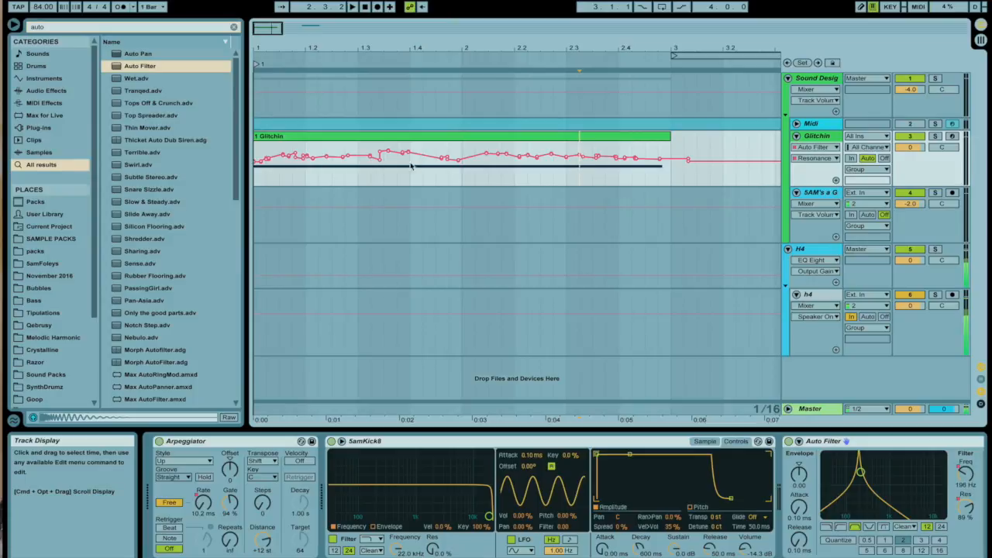
mouse_move(379, 152)
left_click_drag(685, 172, 255, 172)
left_click_drag(324, 165, 324, 167)
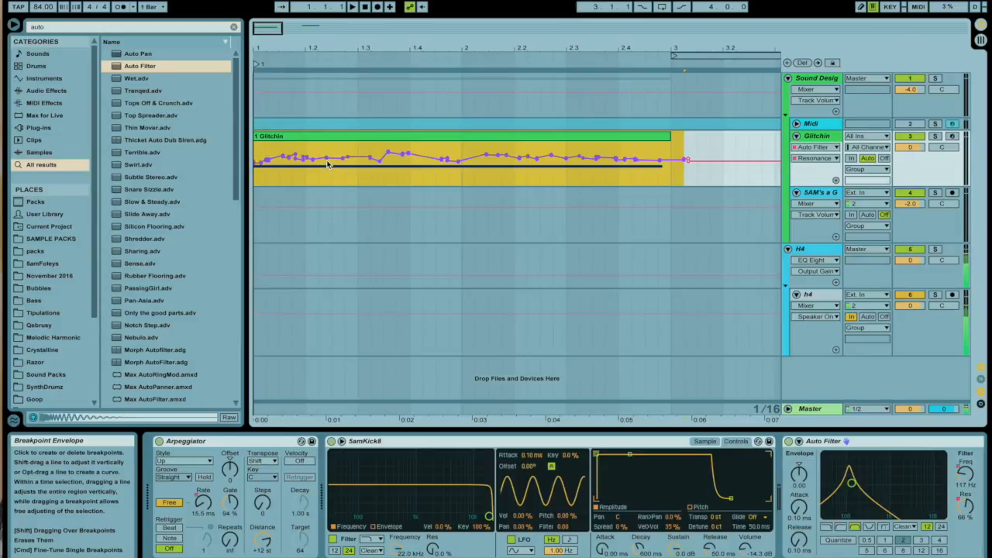
Lower the Auto Filter Resonance curve slightly, and draw a rising and falling Arpeggiator Gate automation curve across the Glitchin clip
left_click_drag(328, 165, 327, 166)
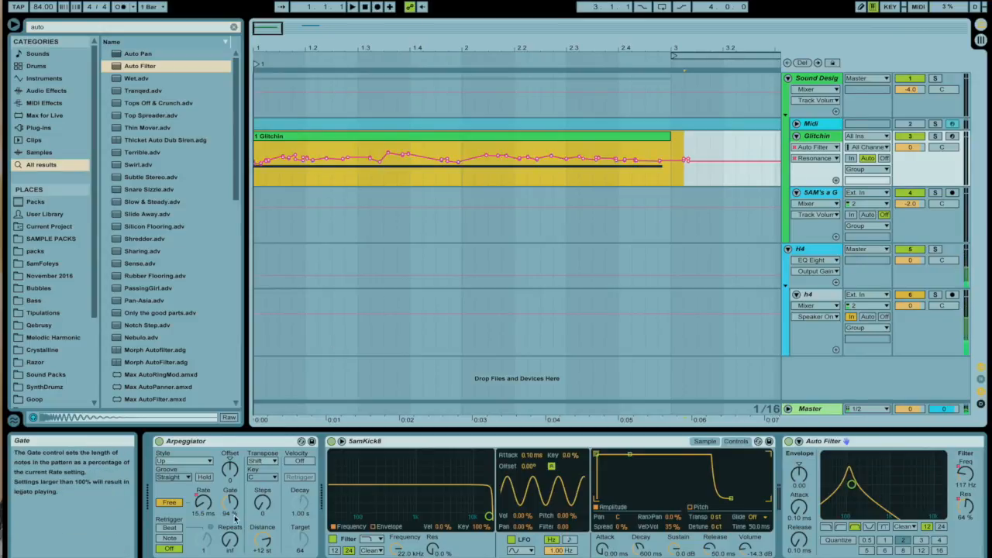
left_click(228, 449)
left_click(227, 493)
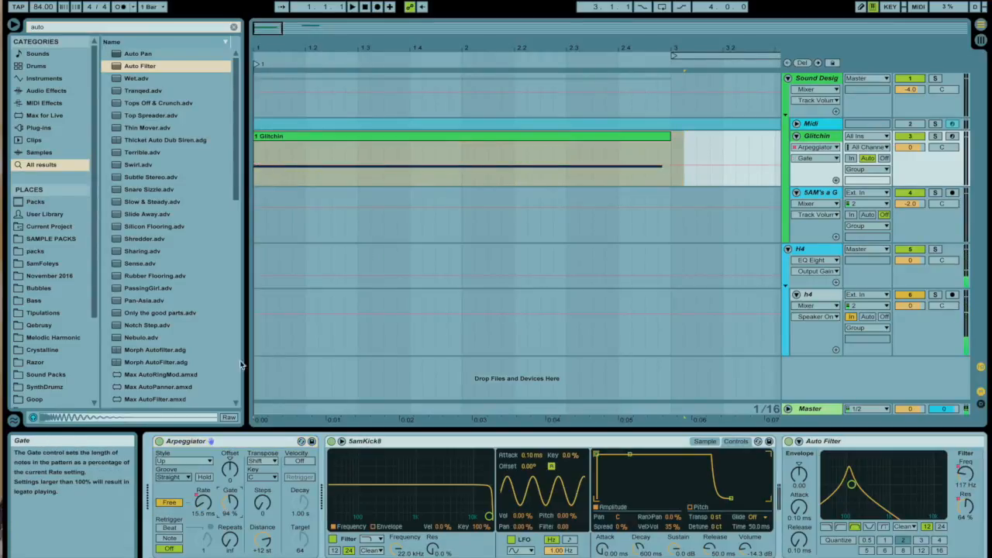
left_click(258, 167)
left_click_drag(269, 165, 632, 167)
key("space")
mouse_move(414, 166)
left_mouse_down()
mouse_move(407, 175)
mouse_move(427, 174)
left_mouse_up()
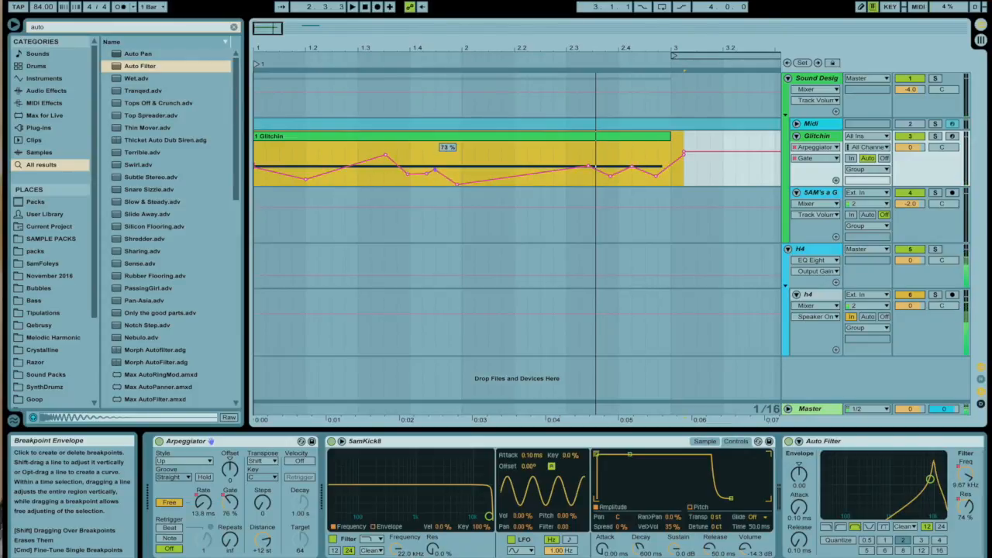
Add breakpoints to the Arpeggiator Gate curve to form extra dips and peaks in bar 1 and between beats 2.1 and 2.4
left_click(439, 177)
left_click(356, 171)
left_click(339, 180)
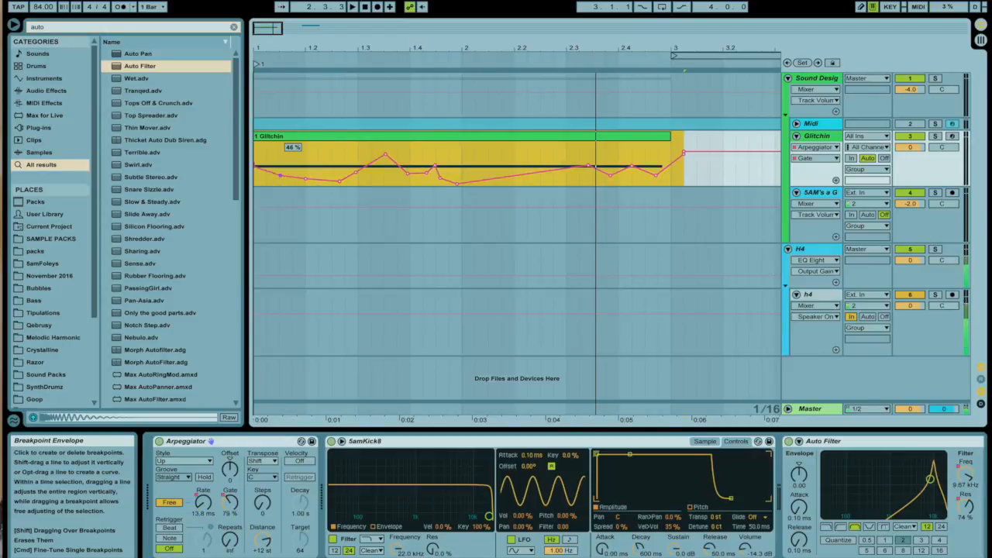
left_click(489, 168)
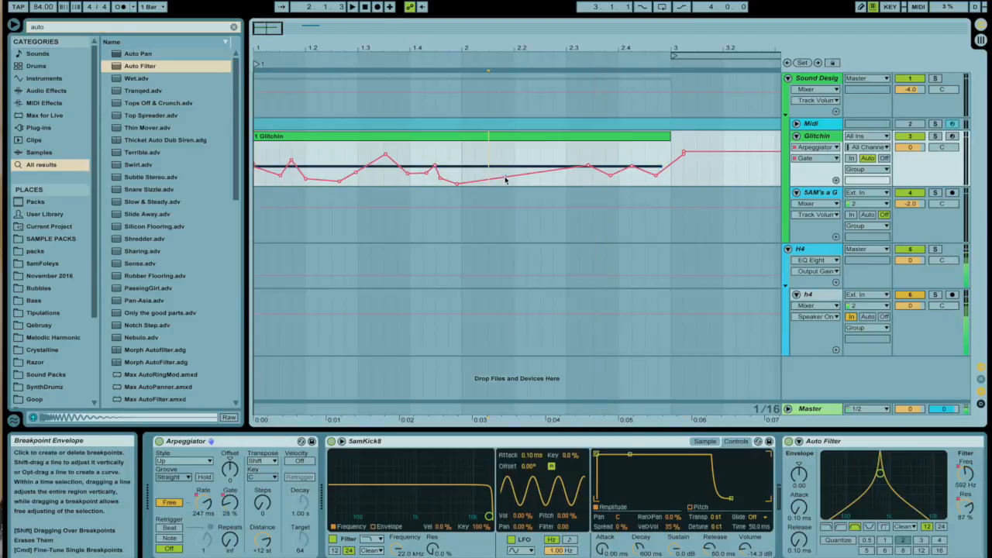
left_click_drag(519, 176, 571, 171)
left_click(588, 165)
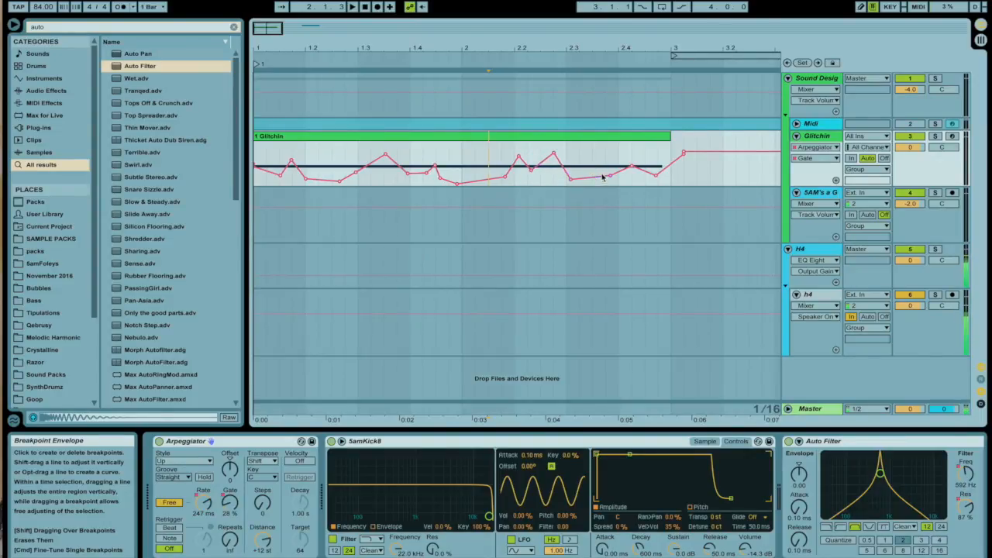
Lower the Arpeggiator Gate automation at the clip's start to about 49 % and play back the clip
left_click(546, 137)
left_click_drag(255, 167, 256, 175)
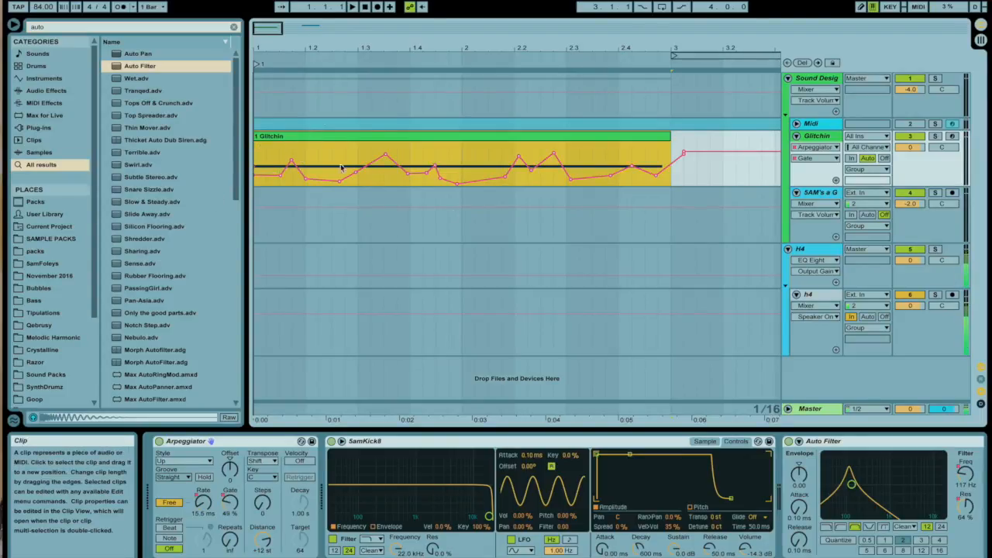
key("space")
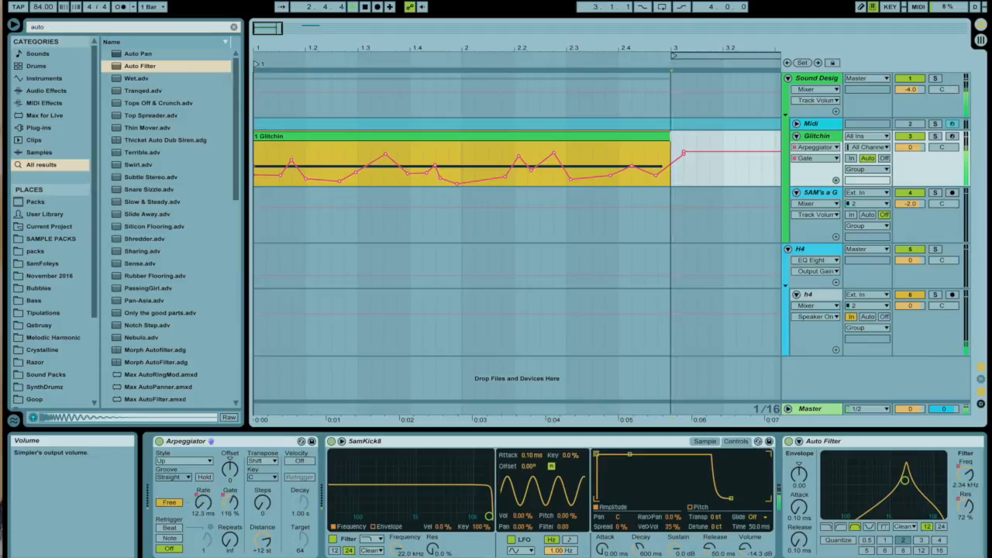
left_click(892, 556)
key("space")
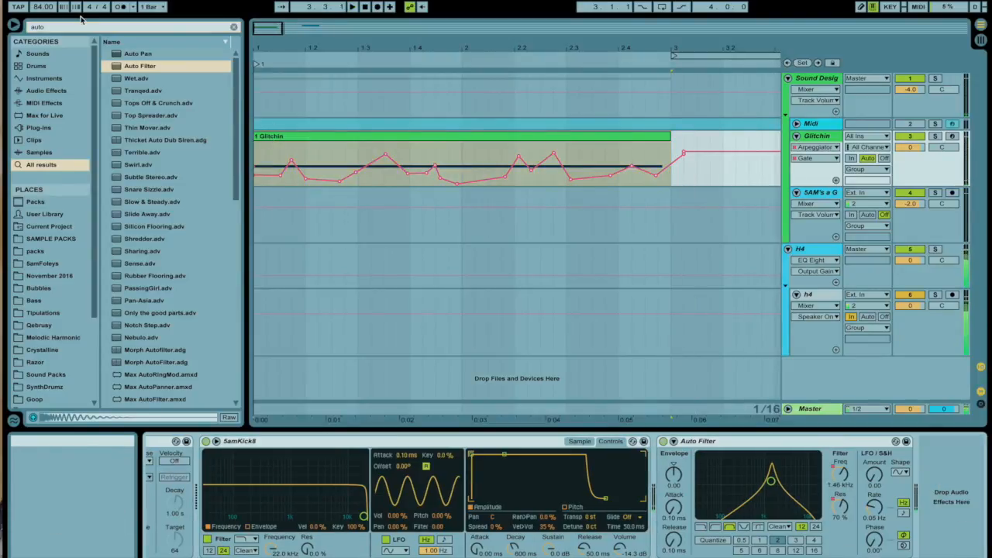
Search the browser for "ping" and add Ping Pong Delay after Auto Filter, with its filter at 1.42 kHz and bandwidth 4.88
left_click(85, 30)
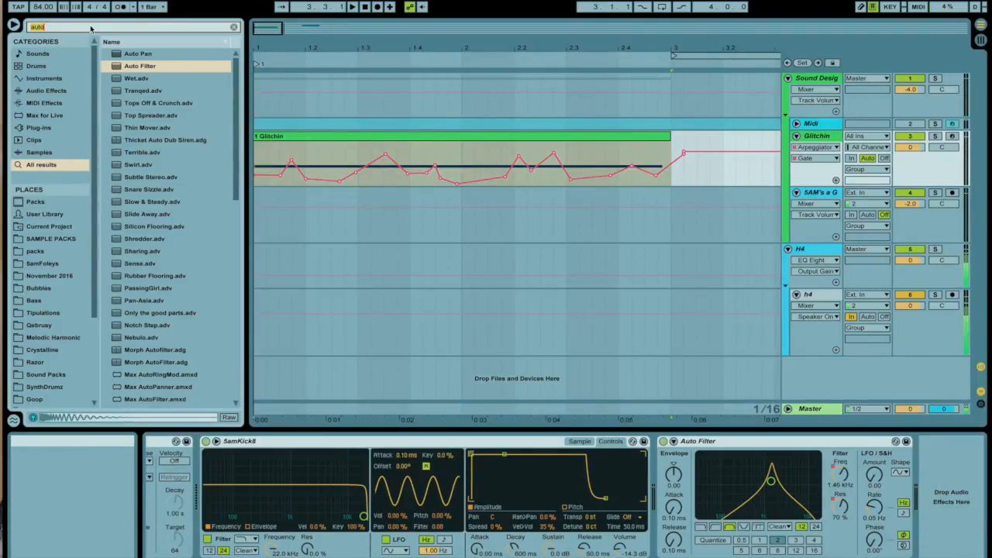
type("ping")
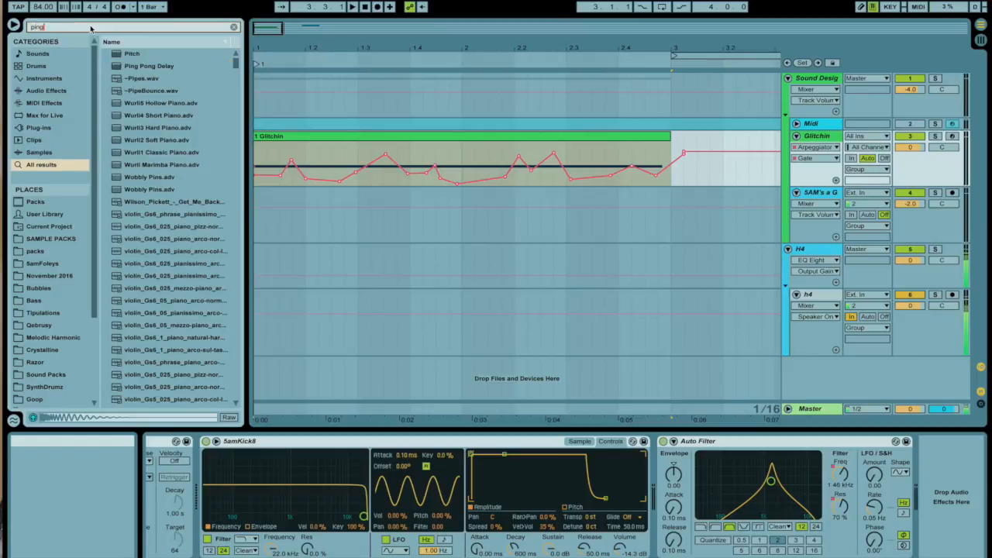
left_click_drag(142, 53, 901, 493)
left_click_drag(928, 541, 960, 557)
left_click_drag(943, 464, 948, 467)
Set Ping Pong Delay to 40 % feedback and 34 % dry/wet, add a Compressor after it, and audition delay times during playback
key("space")
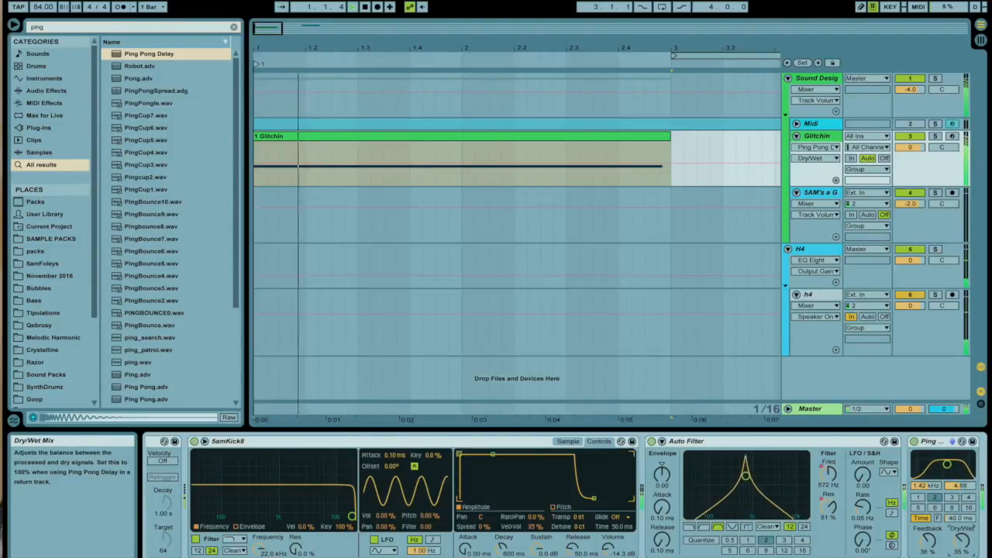
left_click_drag(928, 541, 927, 537)
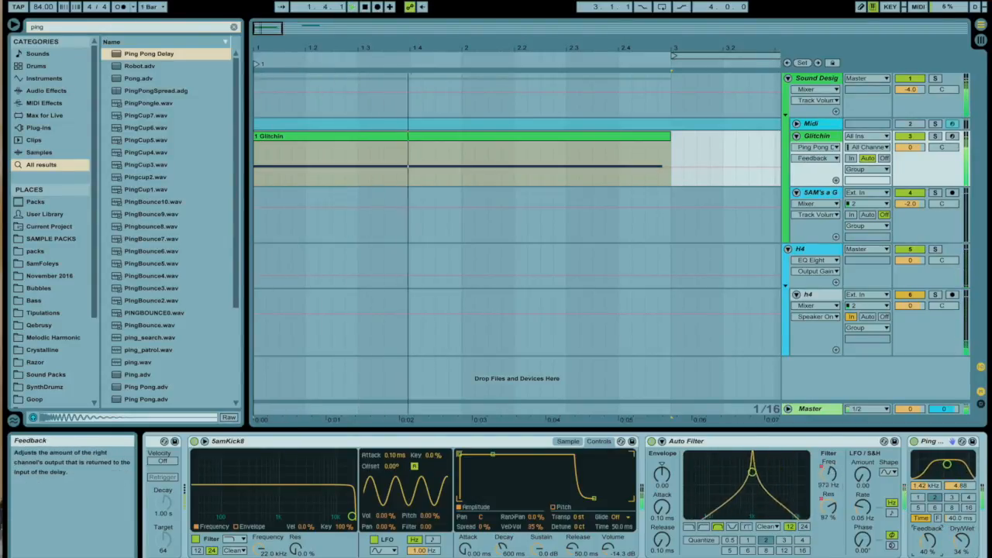
left_click(915, 554)
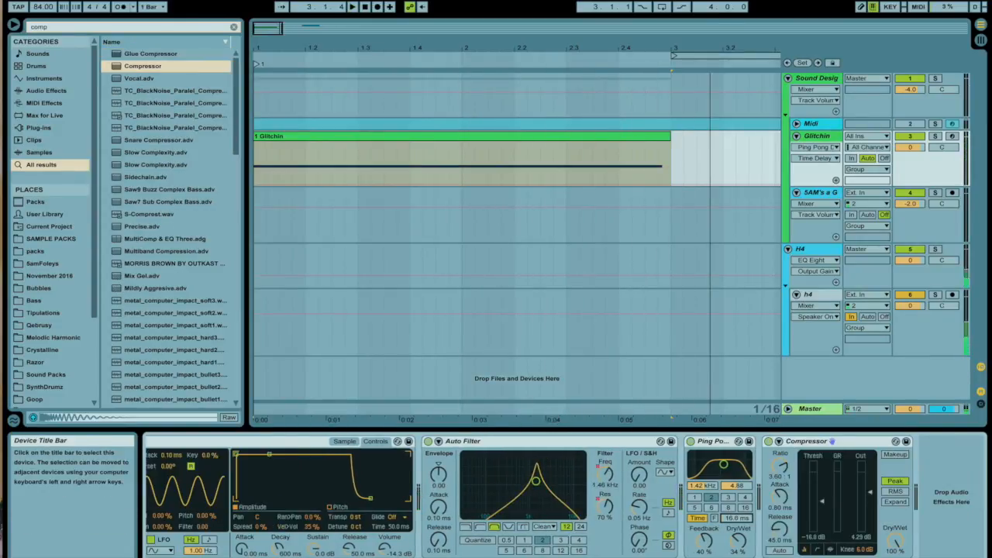
key("space")
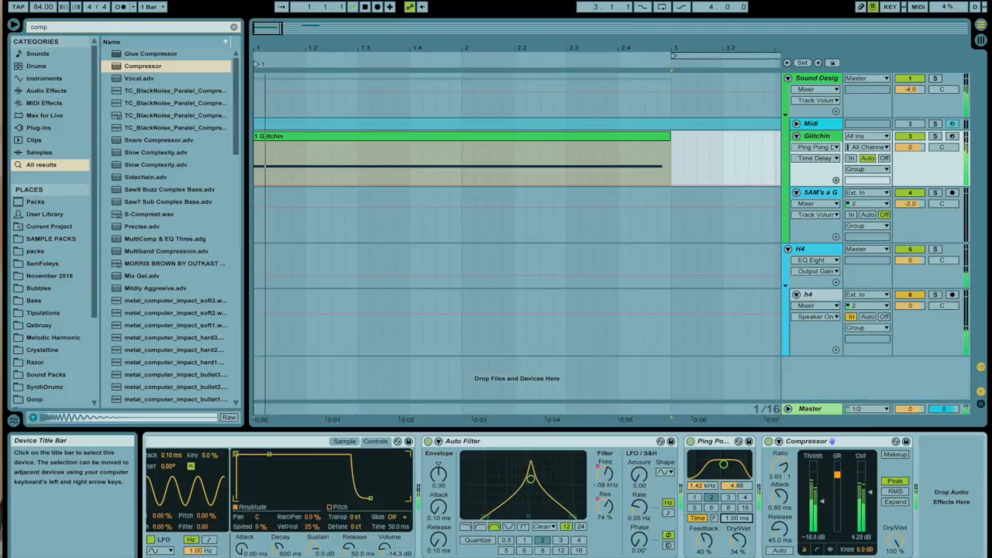
key("space")
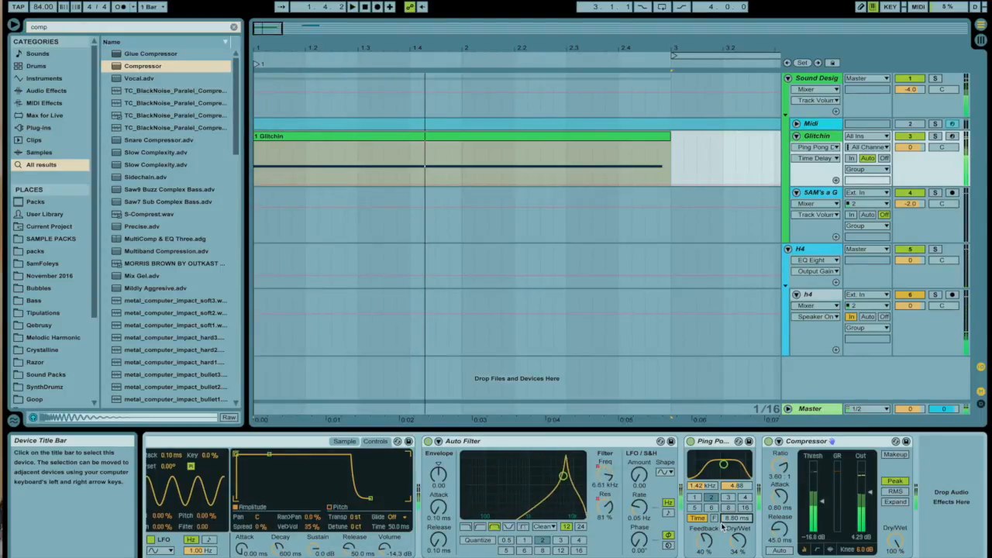
Draw a low, gently wavering Ping Pong Delay time automation curve across the clip, and set the delay feedback to 21 % during playback
left_click(263, 182)
left_click_drag(261, 181, 444, 182)
left_click_drag(455, 182, 480, 185)
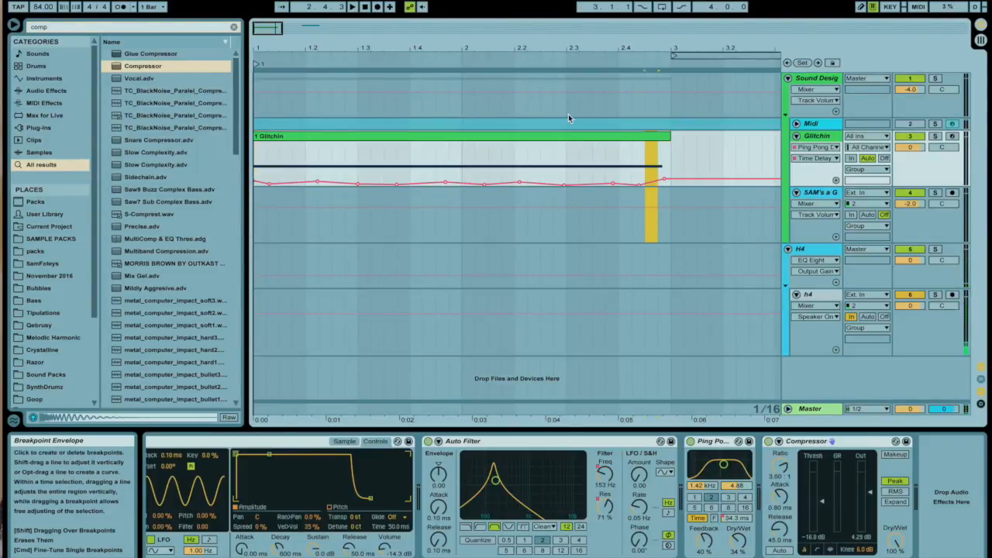
left_click(575, 134)
key("space")
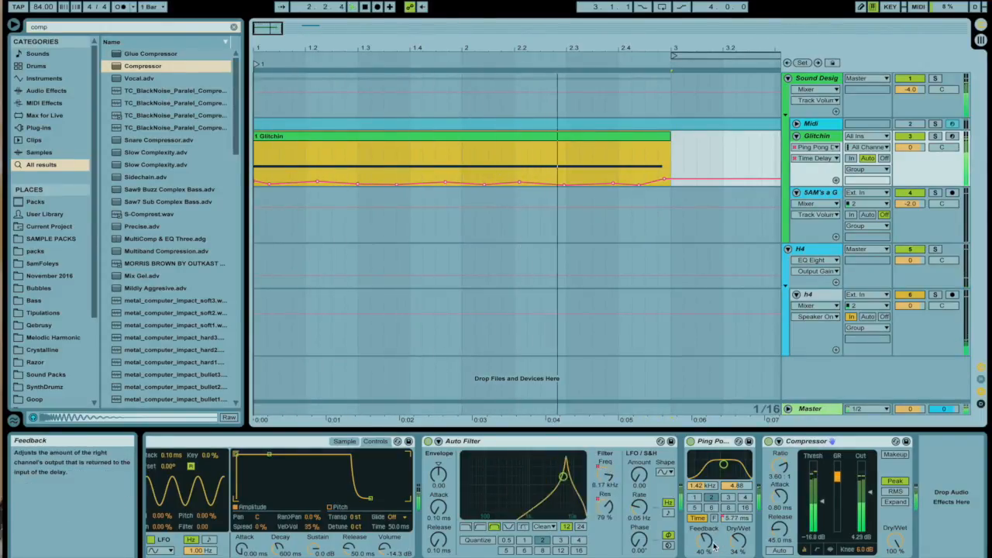
left_click_drag(712, 547, 708, 548)
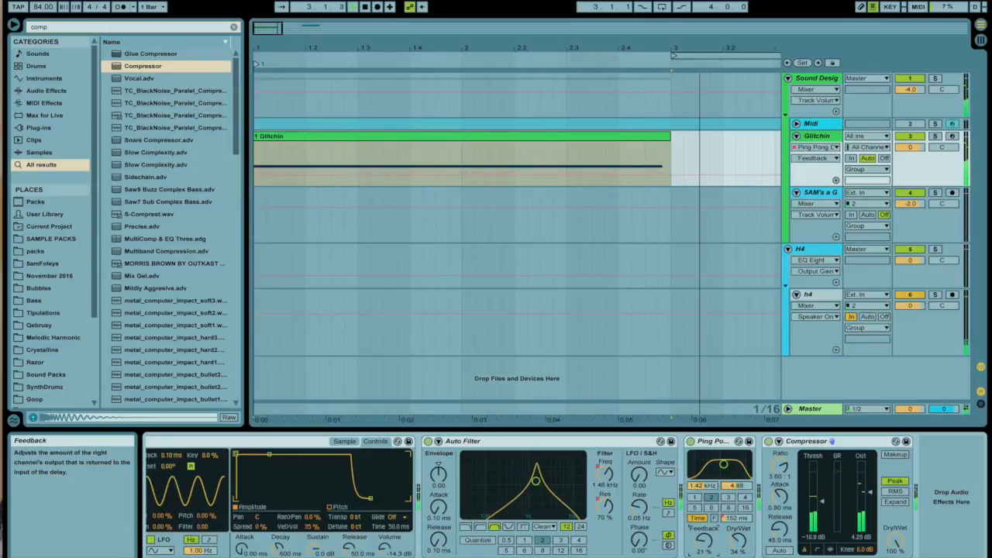
Set the Compressor to a 5.12:1 ratio, −17.5 dB threshold and 6.94 dB output gain while auditioning the clip
left_click(870, 492)
left_click_drag(869, 492, 822, 503)
left_click_drag(781, 468, 781, 462)
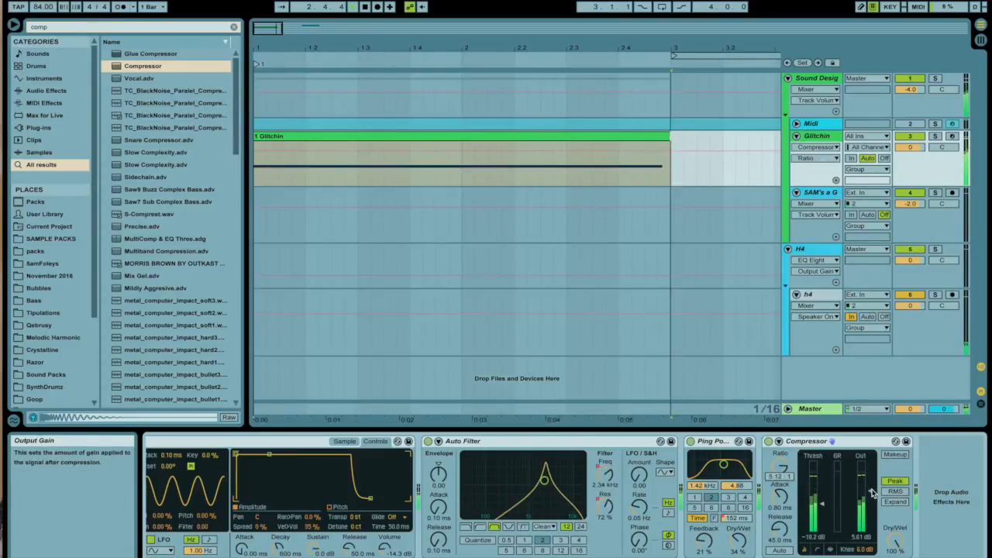
left_click(809, 442)
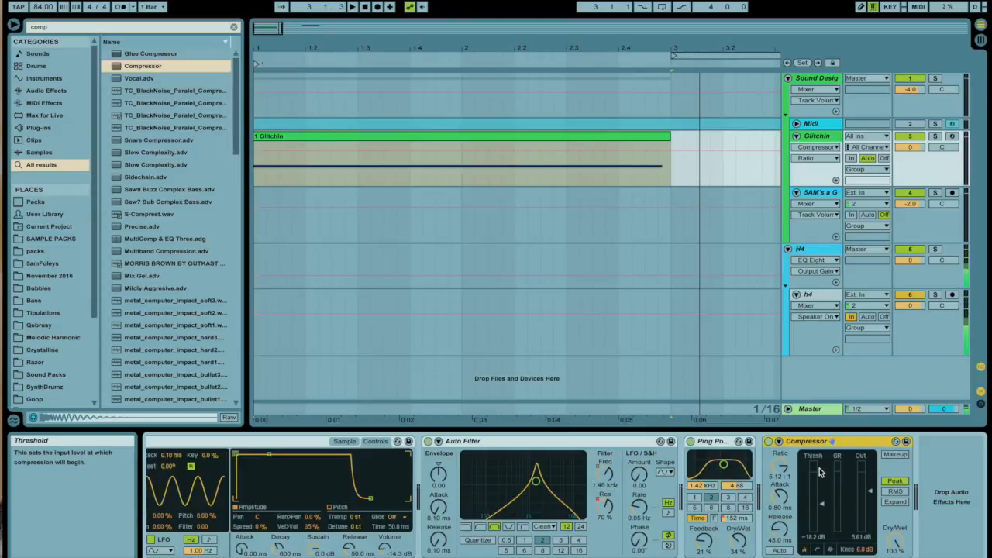
left_click_drag(821, 503, 821, 495)
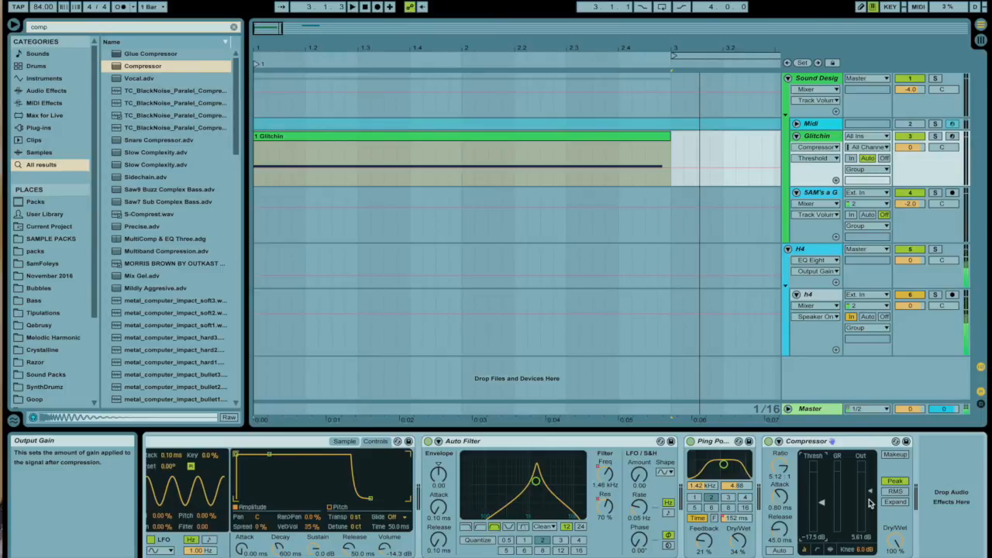
key("space")
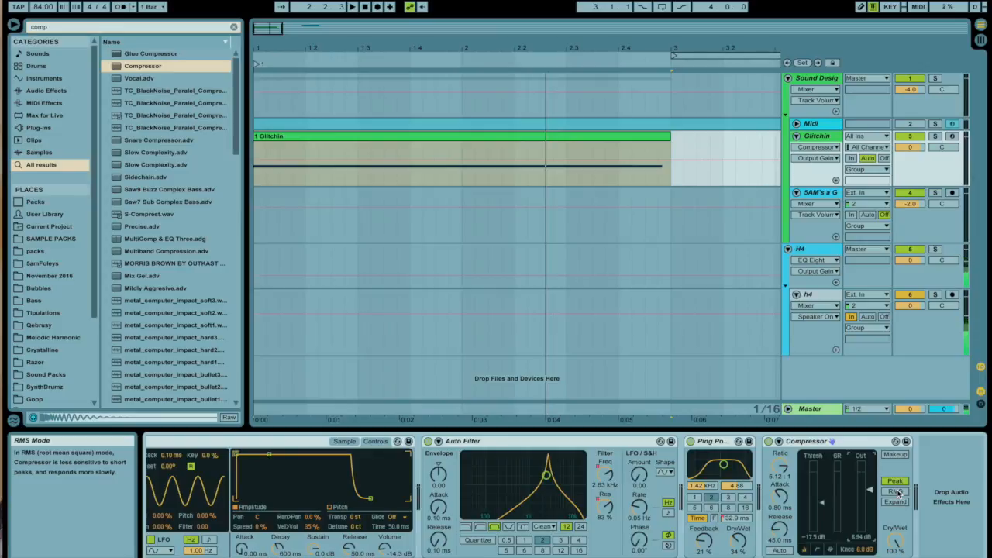
key("space")
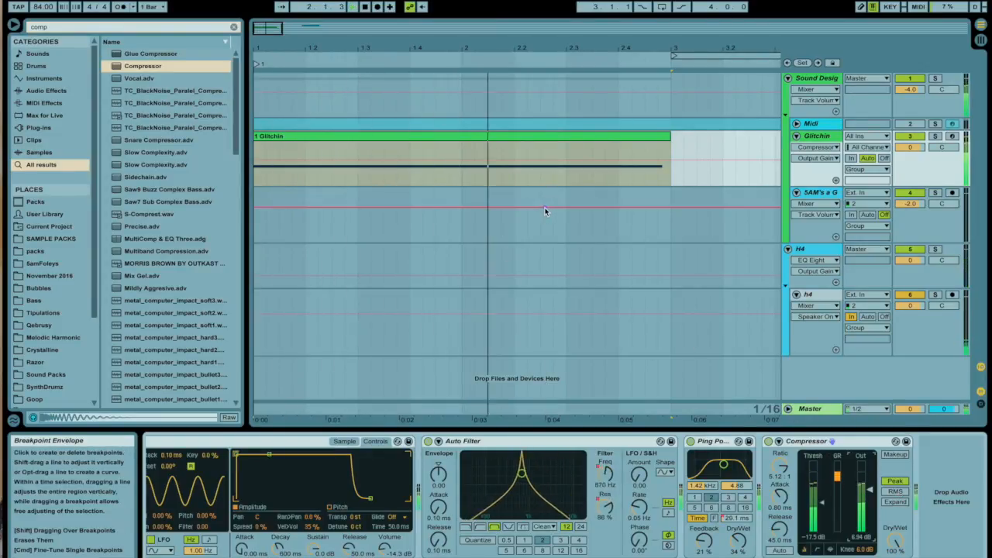
Show the Arpeggiator Free Rate envelope, lower its early breakpoints to about 15 ms near beat 1.2, and play back the clip
scroll(465, 527, "left", 5)
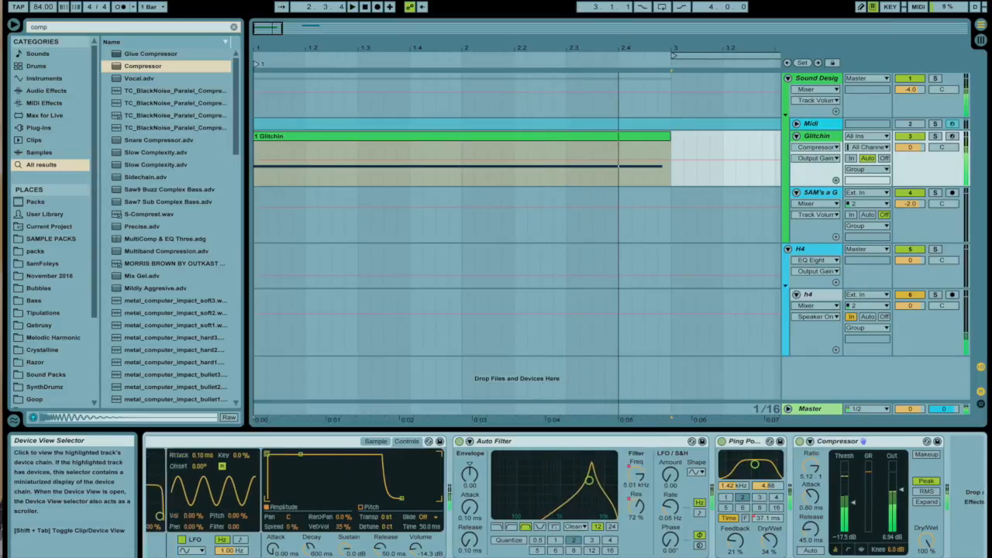
left_click(203, 504)
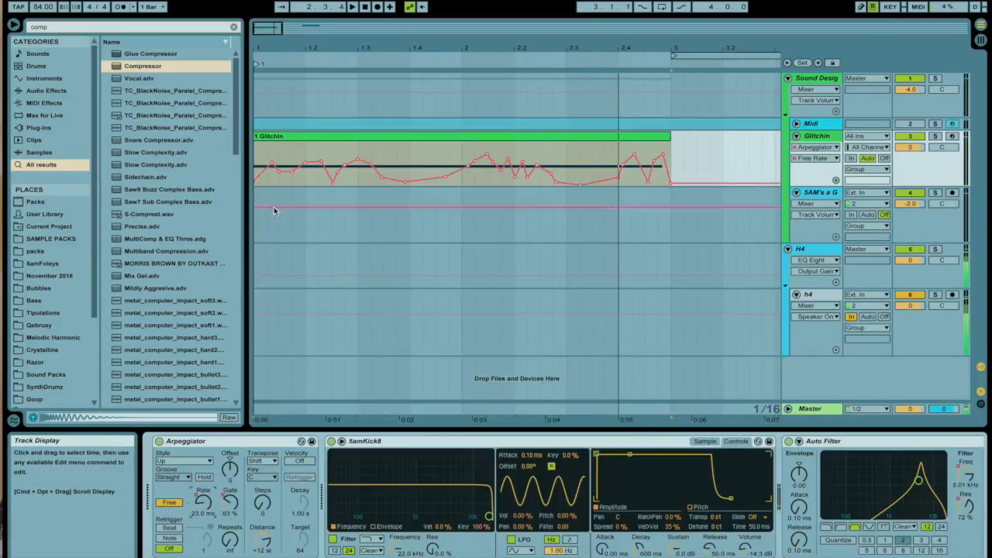
left_click(277, 168)
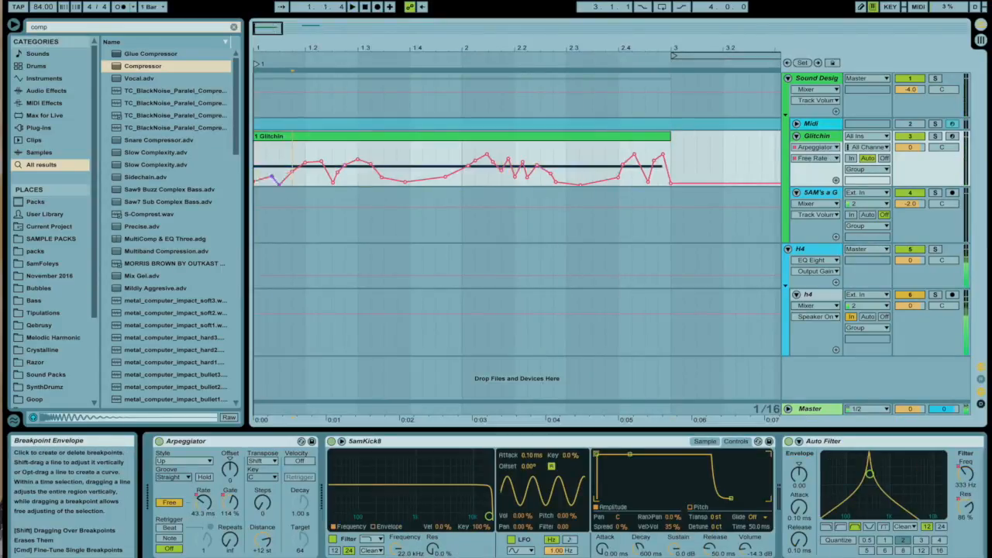
left_click_drag(292, 172, 335, 174)
left_click(334, 139)
key("space")
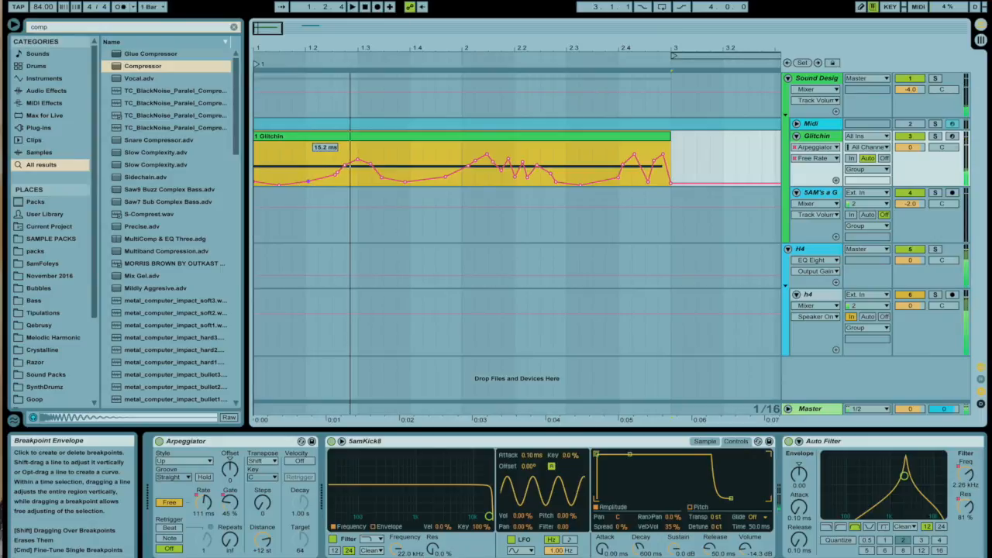
Raise the Free Rate peak near beat 1.3 to about 404 ms and audition the clip from its start
left_click_drag(359, 159, 362, 153)
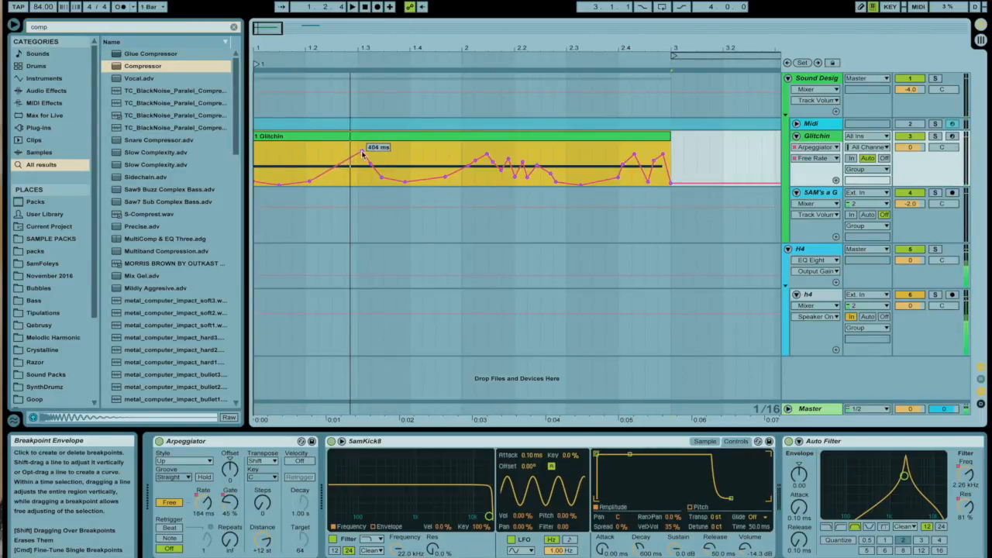
left_click(293, 177)
key("space")
left_click(277, 137)
key("space")
key("space")
left_click(291, 166)
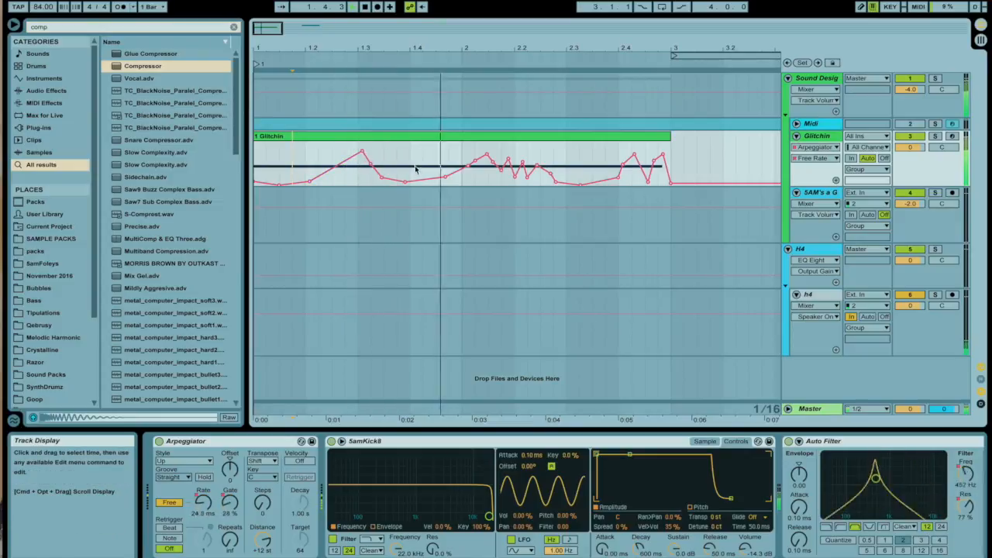
Flatten the Free Rate dip around beat 1.4, reshape the peaks between 2.1 and 2.3, add a small opening peak, and select the Glitchin track
left_click_drag(405, 183, 431, 185)
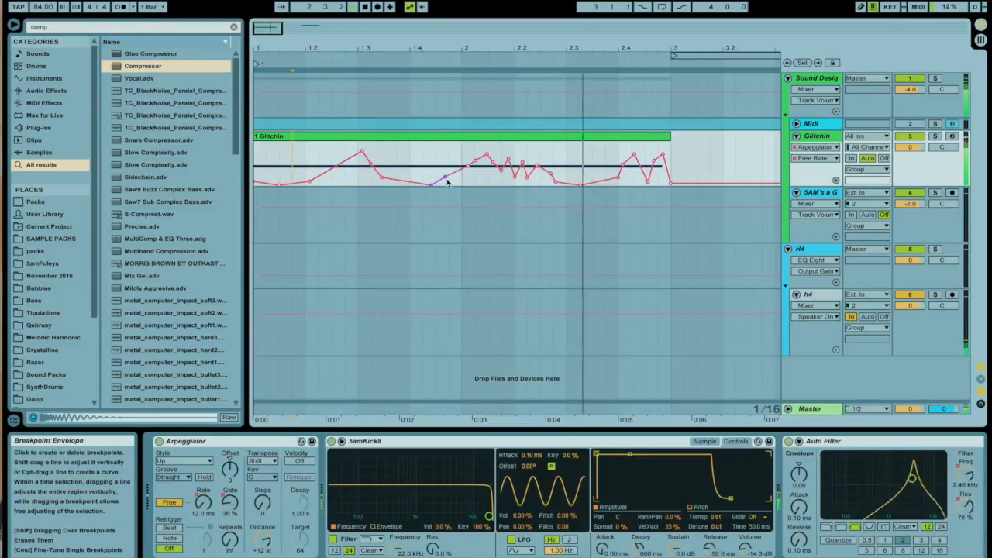
key("space")
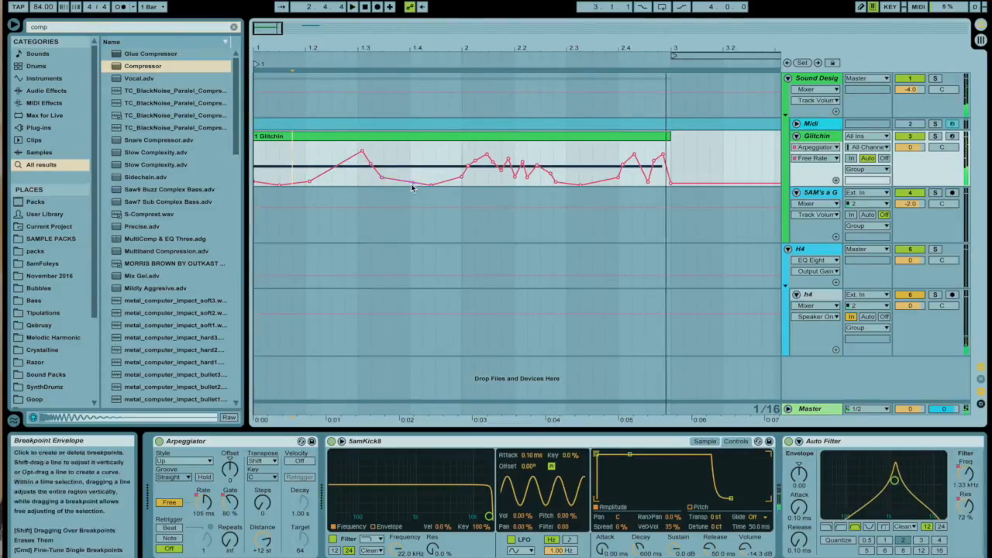
left_click_drag(412, 187, 412, 194)
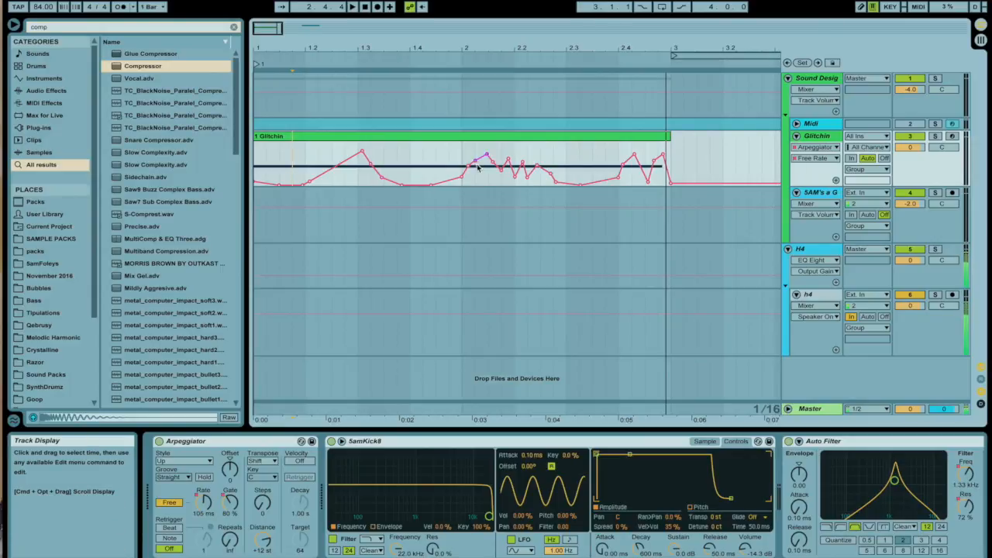
left_click_drag(523, 162, 525, 184)
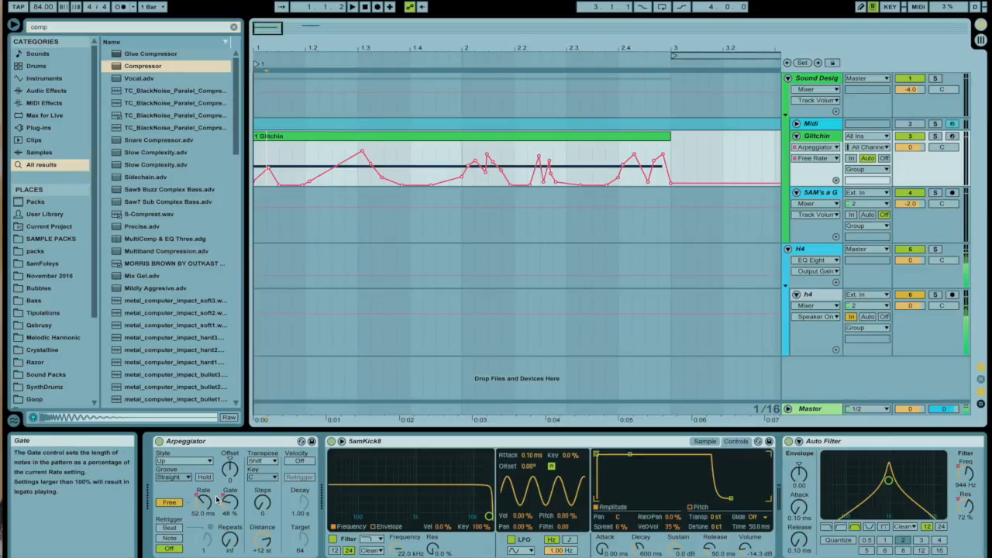
left_click(825, 137)
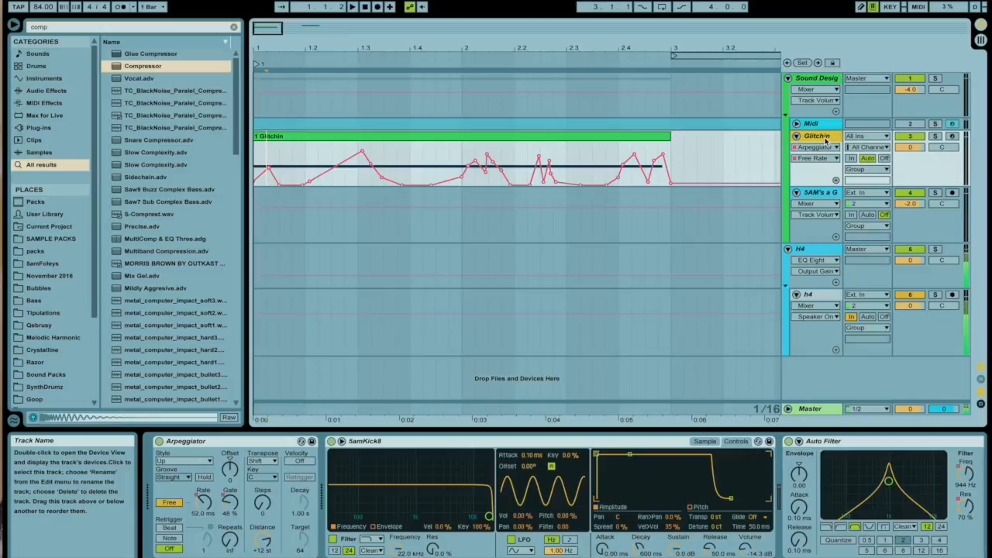
Freeze the Glitchin track, copy its frozen clip to the audio track below, and deactivate Glitchin
right_click(825, 137)
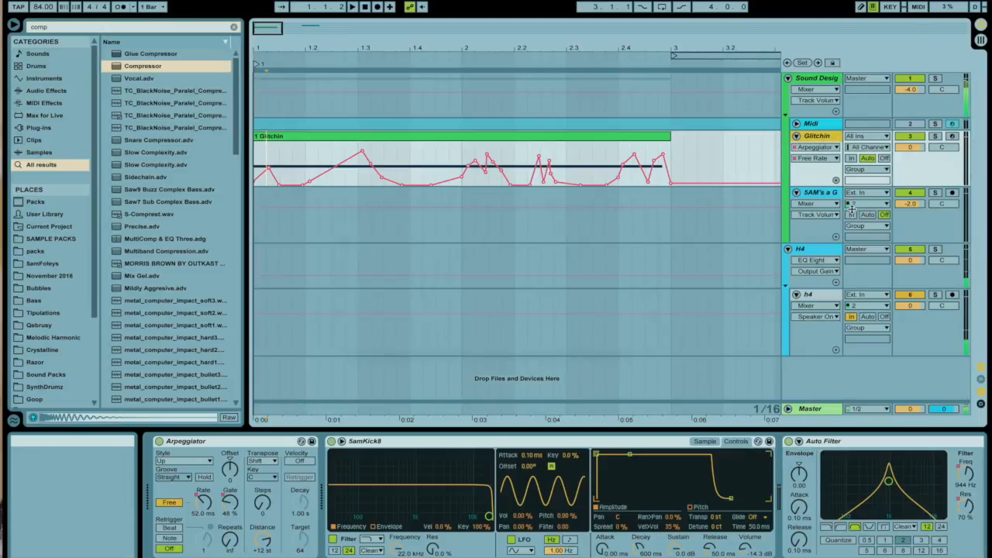
left_click_drag(281, 142, 283, 209)
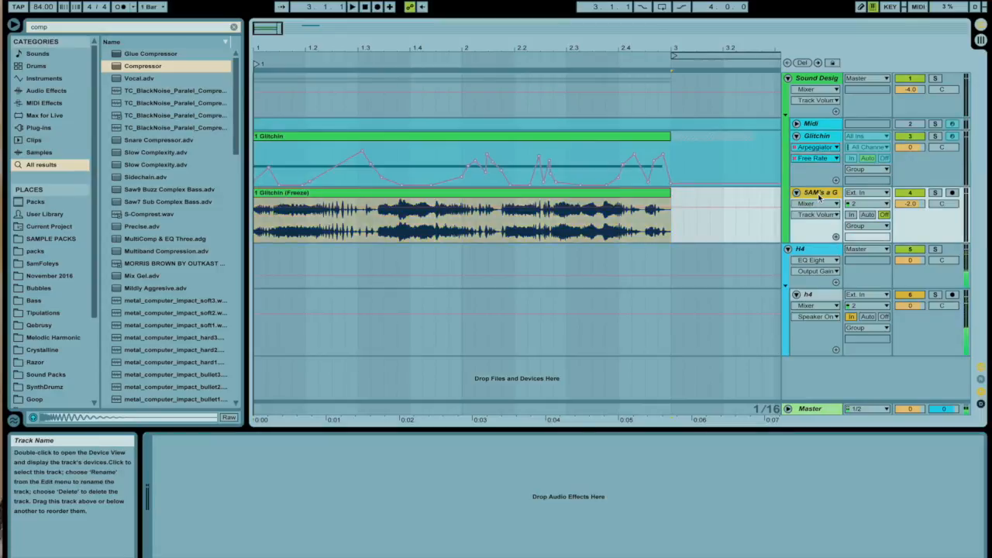
left_click(910, 136)
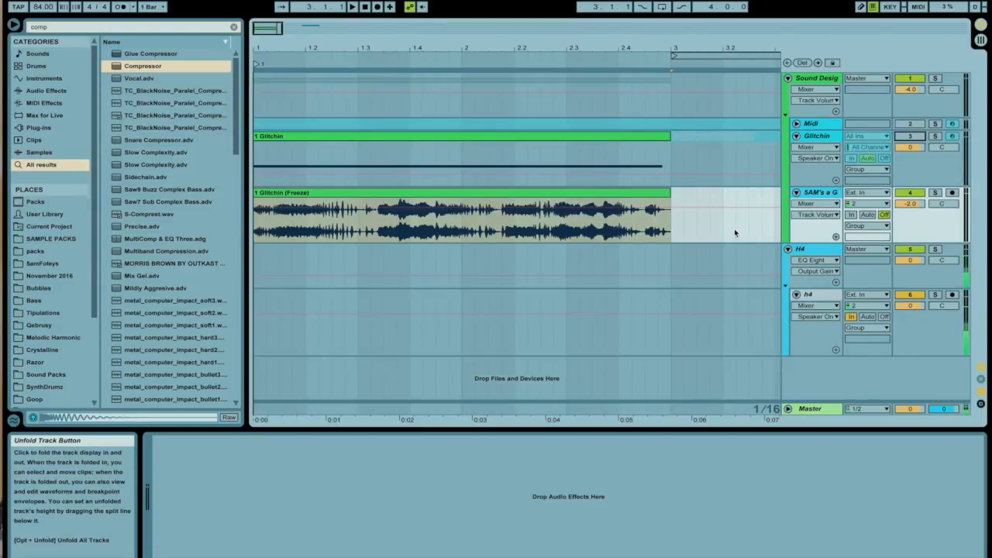
Open the copied Glitchin (Freeze) clip and set its clip gain to 1.25 dB
left_click(461, 194)
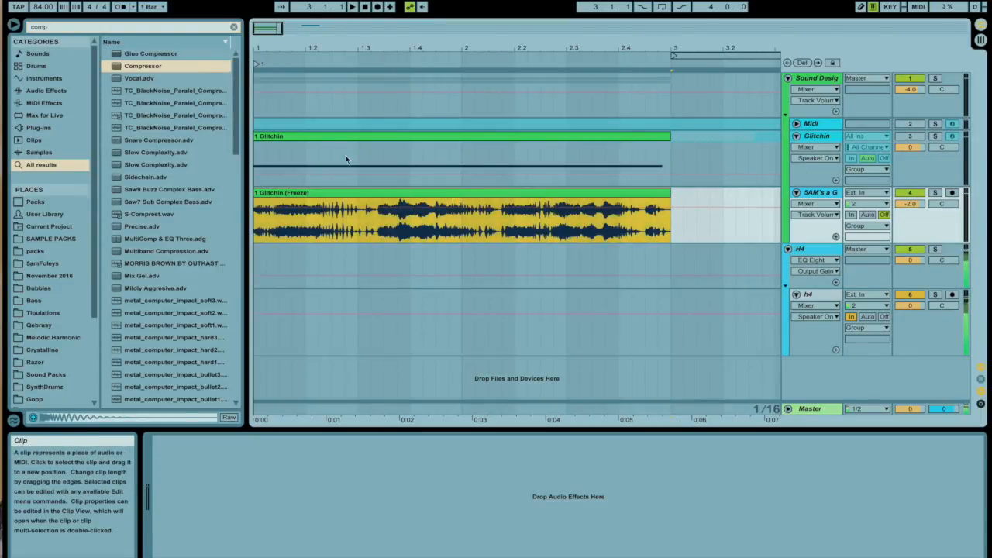
mouse_move(256, 46)
left_mouse_down()
mouse_move(256, 101)
mouse_move(256, 58)
left_mouse_up()
double_click(323, 194)
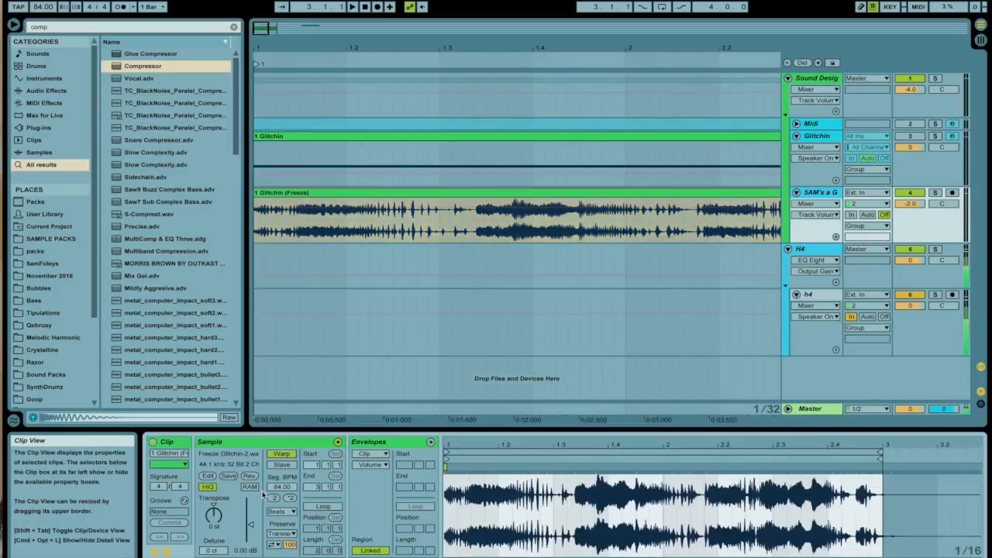
left_click_drag(249, 524, 249, 521)
left_click_drag(256, 48, 256, 81)
key("minus")
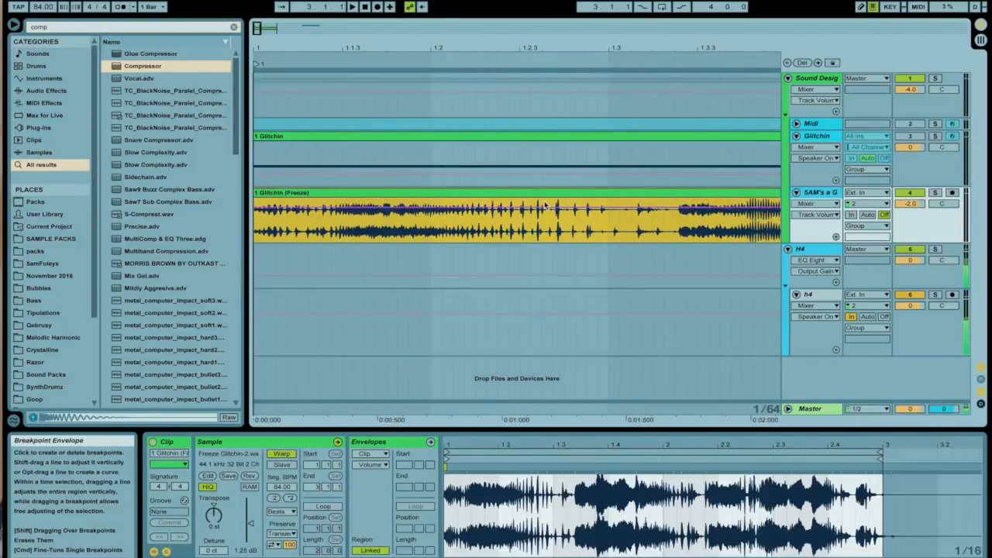
Audition the Glitchin (Freeze) clip and turn off its warping
key("space")
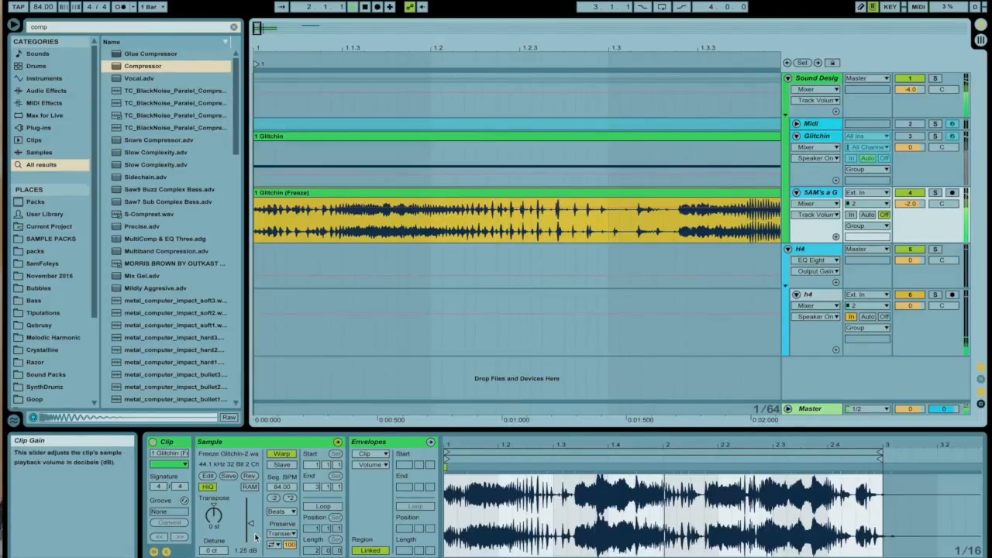
left_click_drag(618, 47, 618, 9)
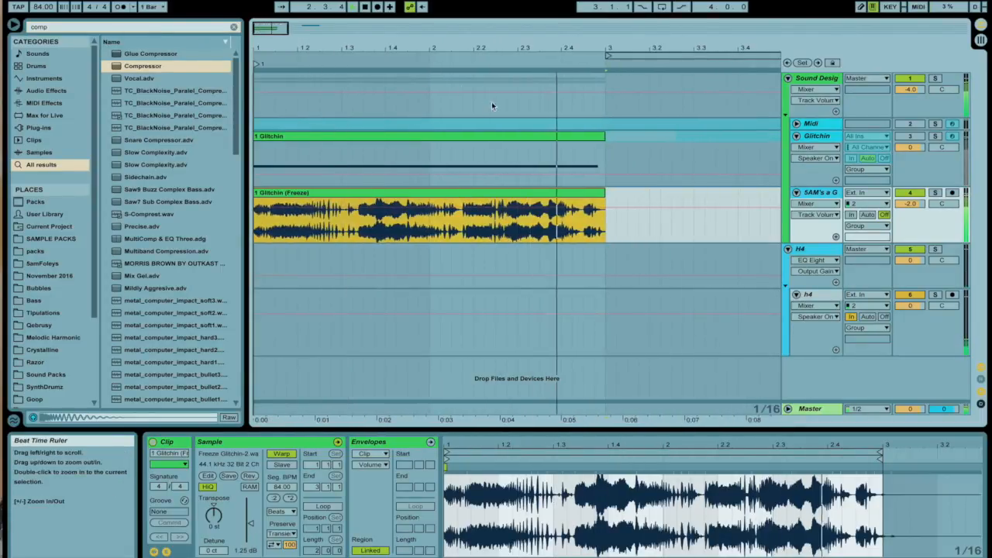
key("space")
left_click(281, 453)
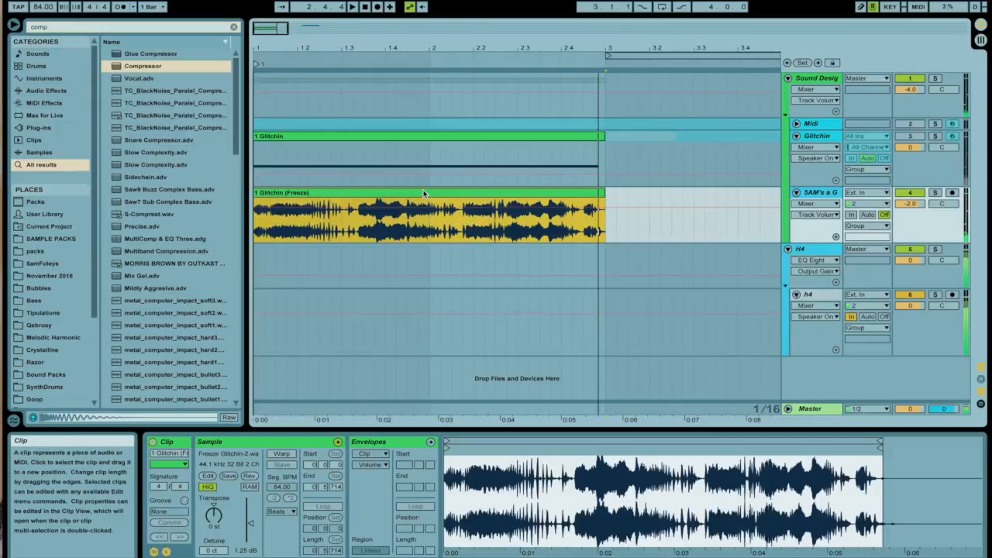
left_click(755, 231)
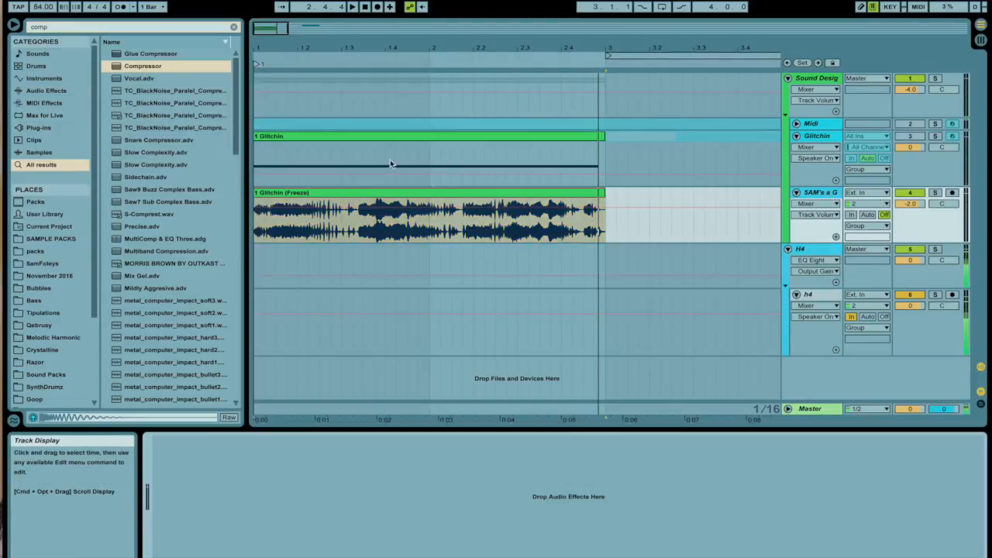
Search the browser for "phaser" and add the Phaser effect to the audio track holding the frozen clip
left_click(81, 26)
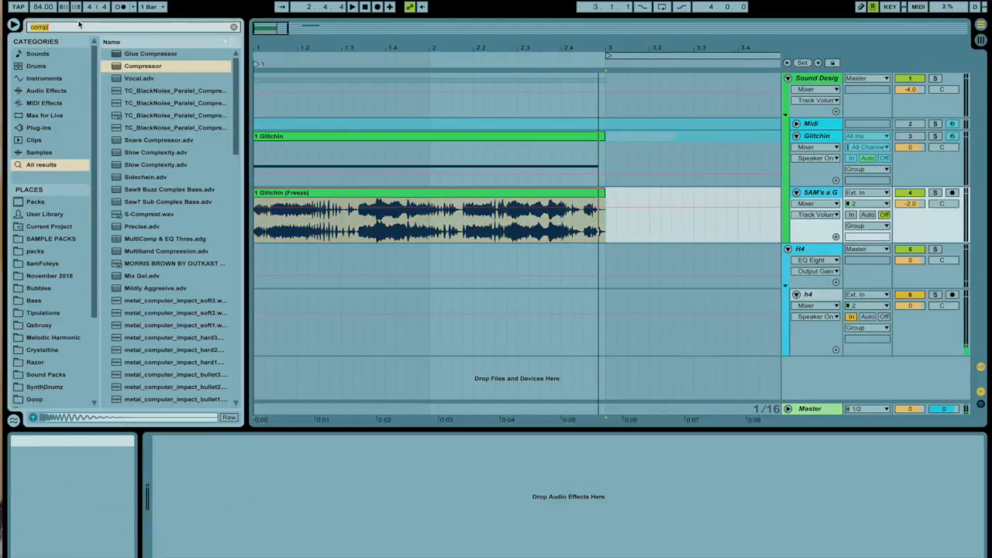
key("BackSpace")
type("phaser")
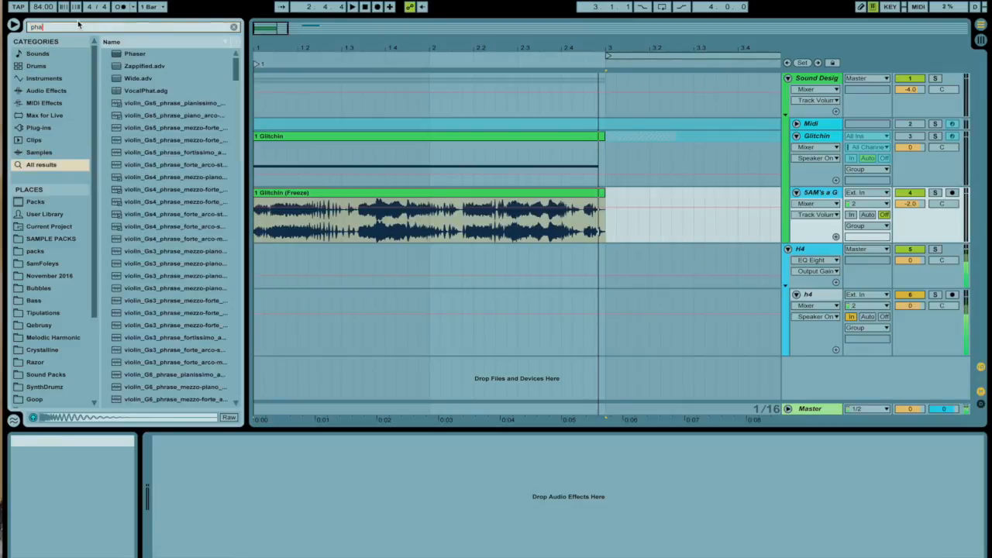
double_click(116, 54)
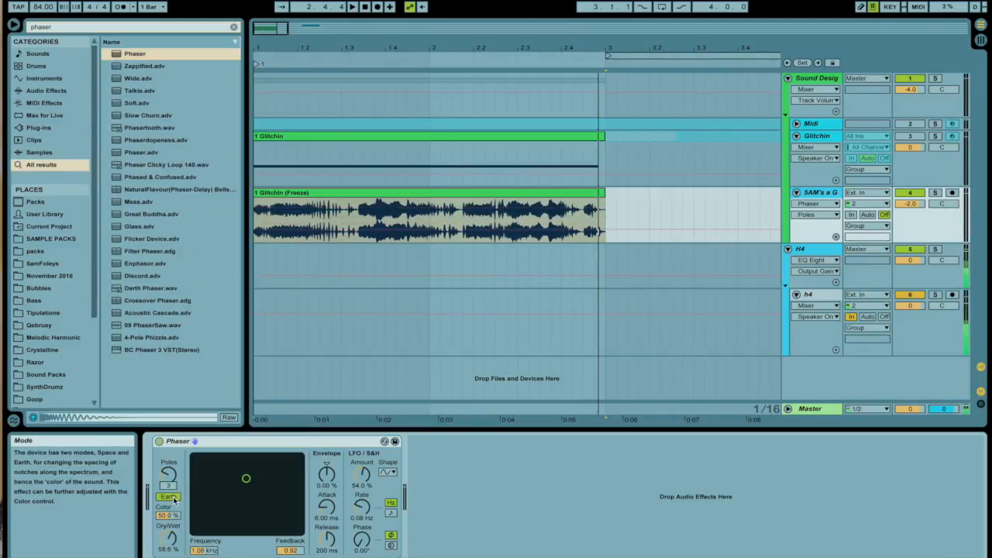
Set the Phaser's LFO rate to 1.59 Hz and amount to 84.9%, and sweep its frequency to 9.10 kHz while auditioning
key("space")
left_click_drag(362, 507, 362, 451)
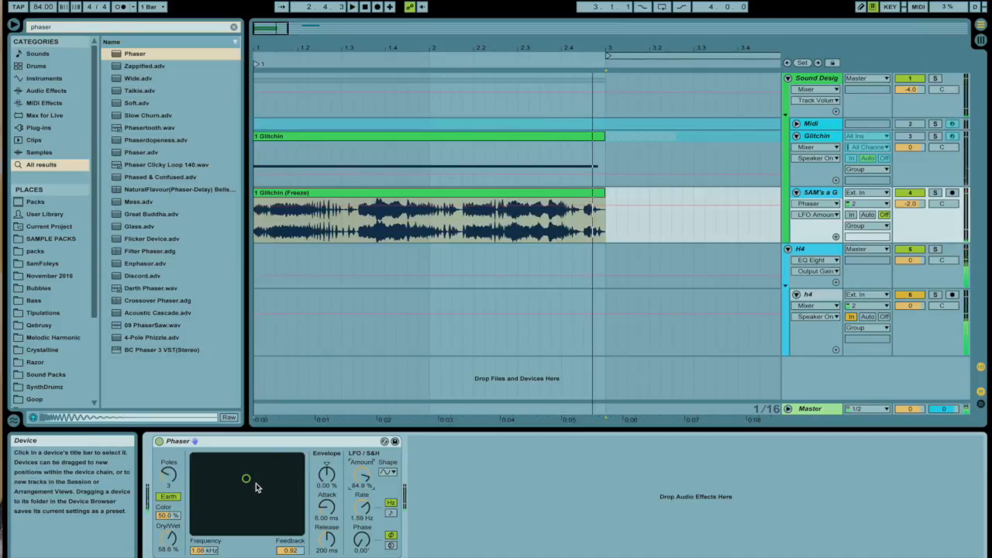
key("space")
left_click_drag(252, 473, 287, 472)
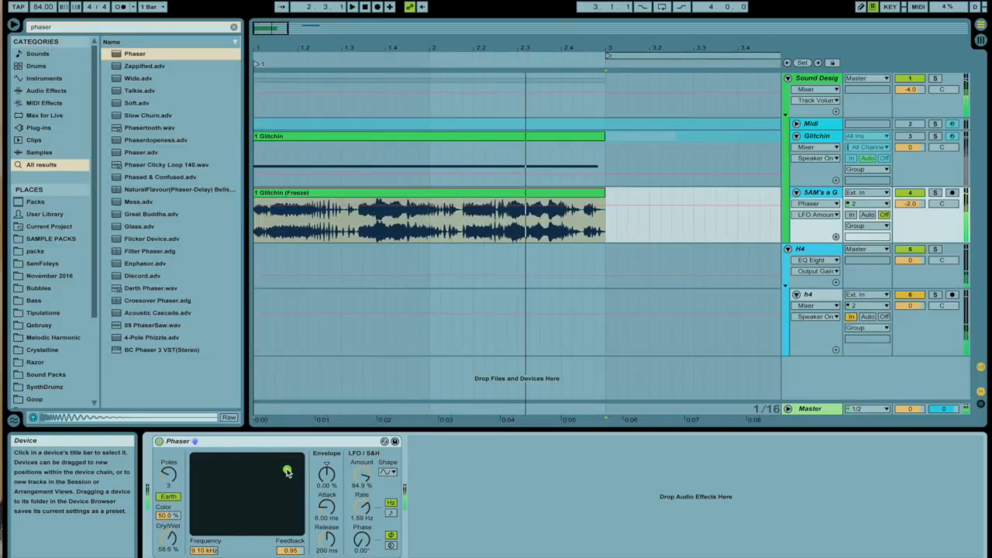
Switch the Phaser to Space mode, sweep it to 914 Hz with 0.96 feedback, and choose the random stepped LFO shape
left_click(166, 497)
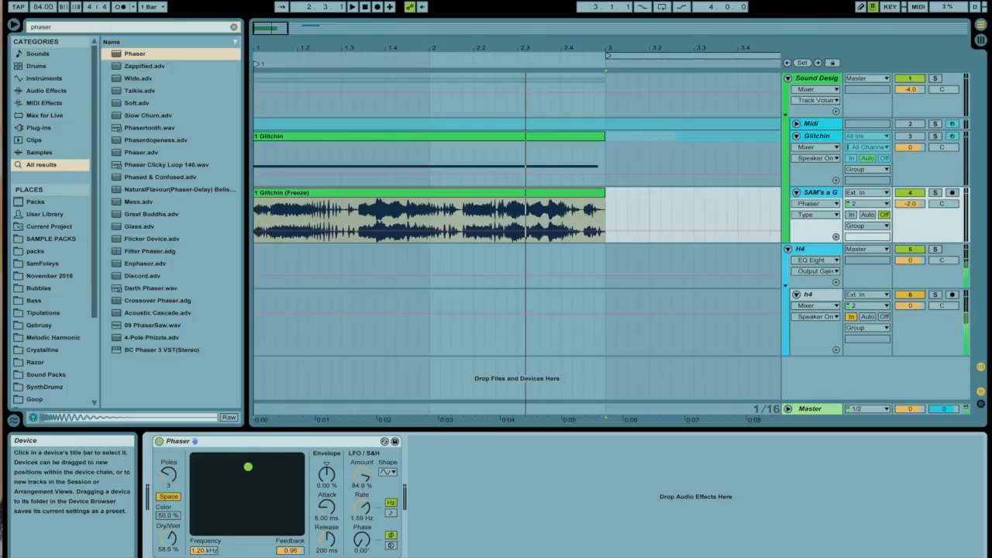
key("space")
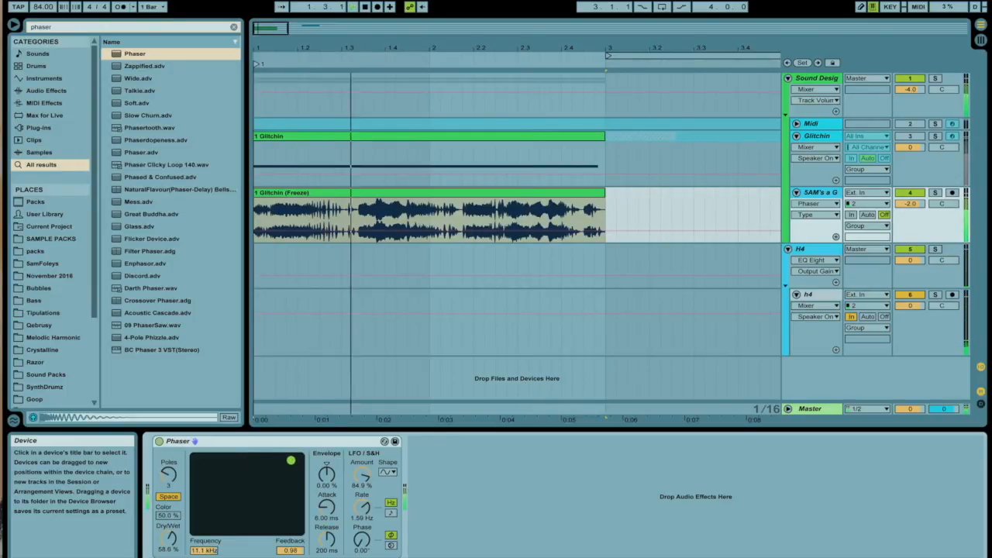
left_click_drag(290, 460, 242, 467)
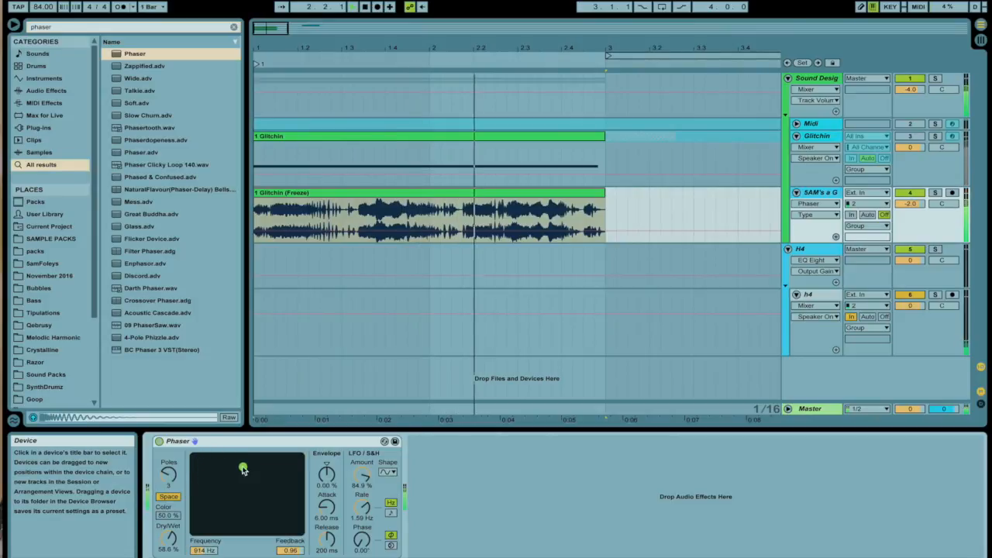
left_click(387, 472)
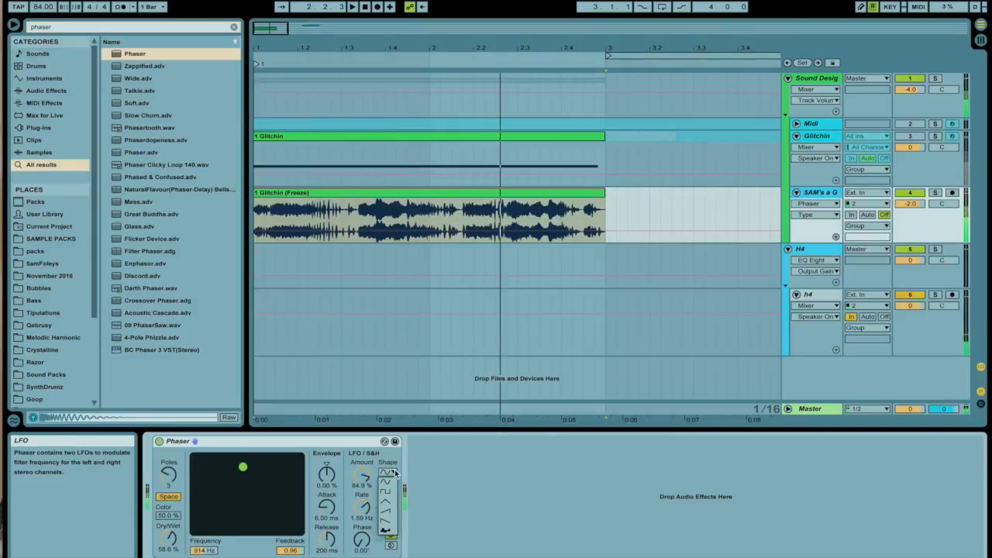
left_click(391, 531)
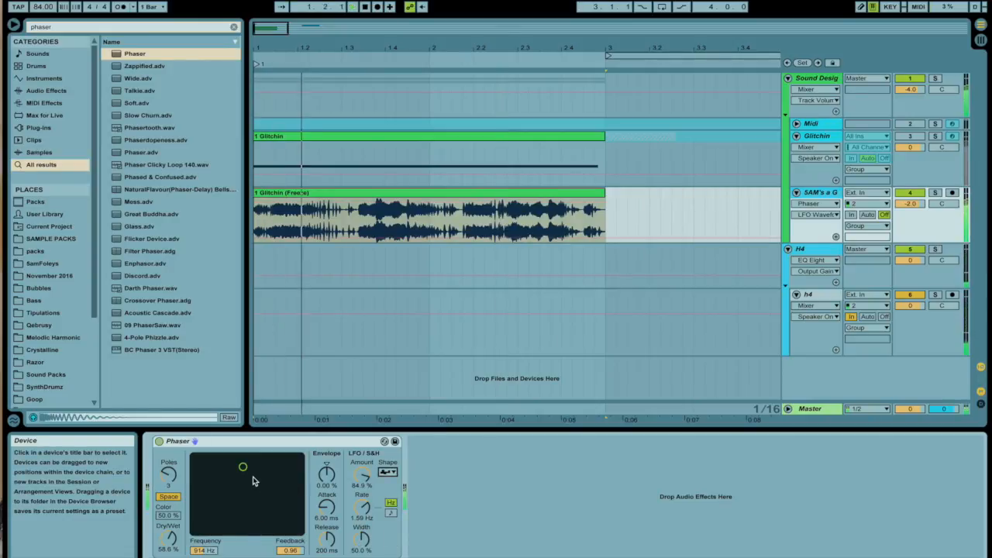
Set the Phaser to 434 Hz with 0.90 feedback and a 52.4% Dry/Wet mix
left_click_drag(169, 538, 168, 496)
mouse_move(241, 467)
left_mouse_down()
mouse_move(217, 472)
mouse_move(227, 481)
left_mouse_up()
left_click_drag(169, 538, 169, 516)
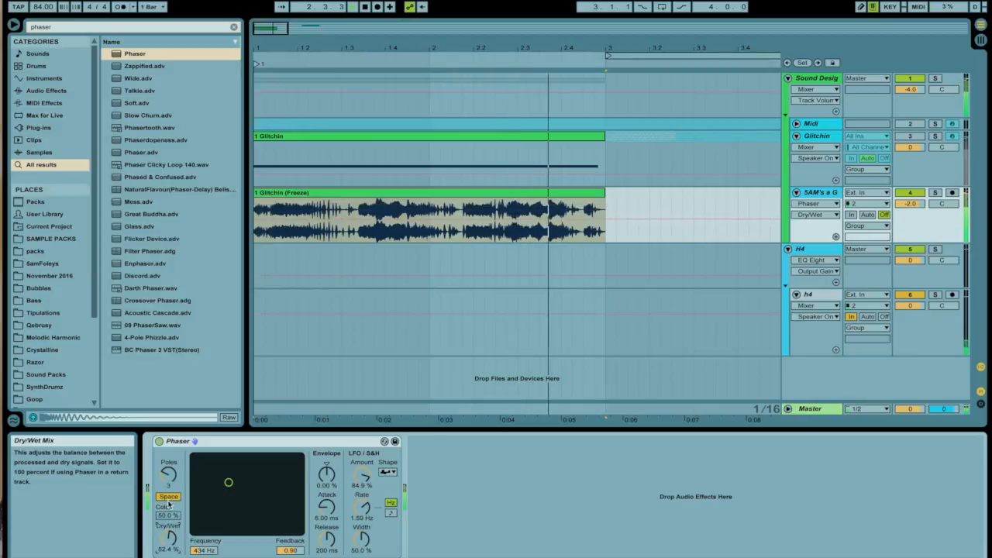
Raise the Phaser's LFO rate to 11.7 Hz, set 977 Hz frequency and 84.1% Dry/Wet, and audition the clip
left_click_drag(362, 508, 362, 484)
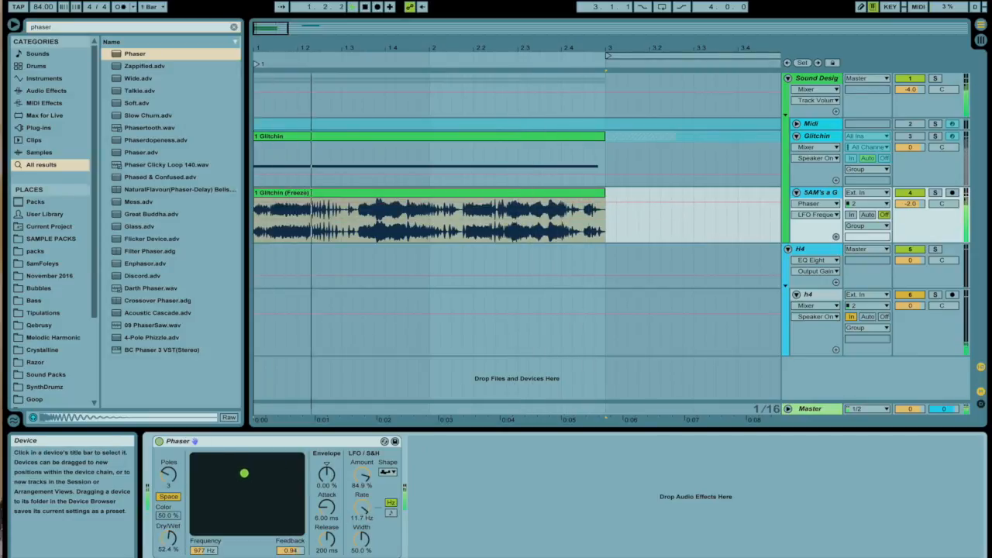
left_click_drag(176, 550, 172, 538)
key("space")
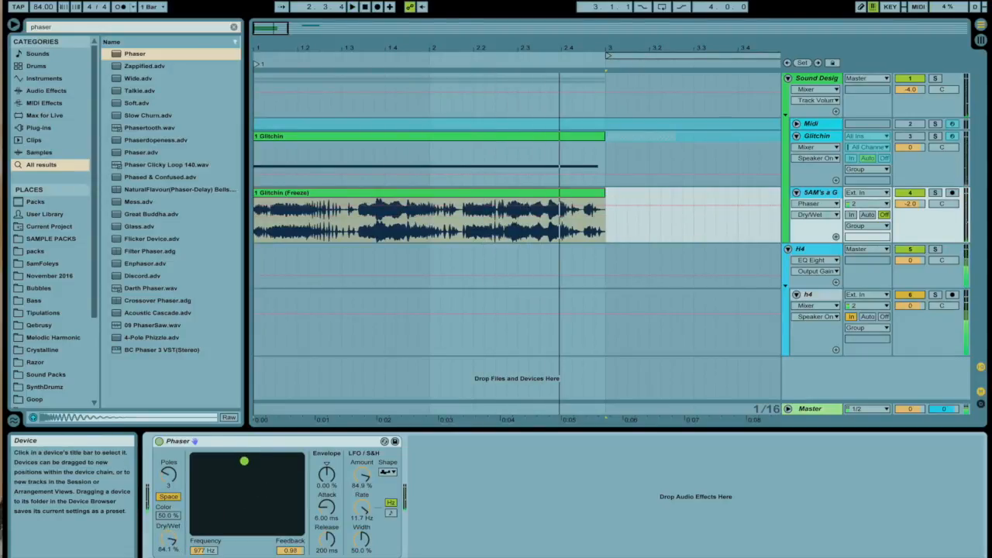
key("space")
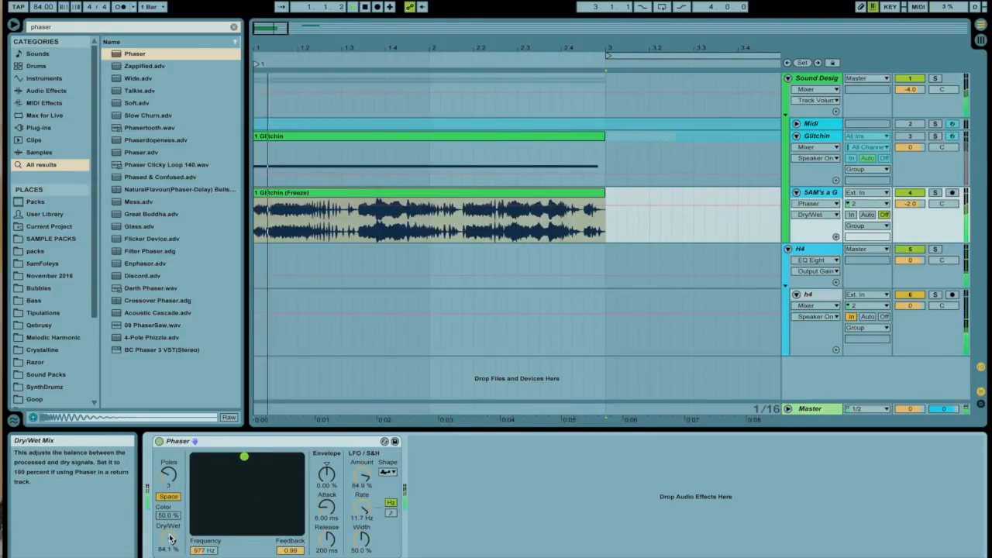
Adjust the Phaser to 2.60 kHz, 0.99 feedback and about 47.6% Dry/Wet, and freeze and flatten the audio track
left_click(181, 441)
left_click_drag(164, 546, 165, 524)
key("space")
left_click_drag(244, 457, 263, 457)
left_click_drag(167, 540, 167, 556)
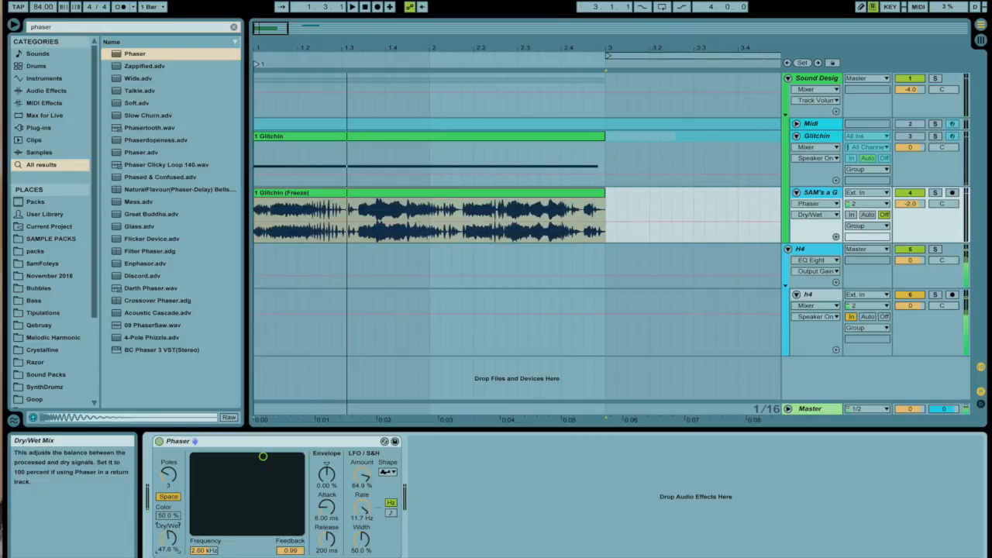
key("space")
left_click_drag(167, 539, 168, 550)
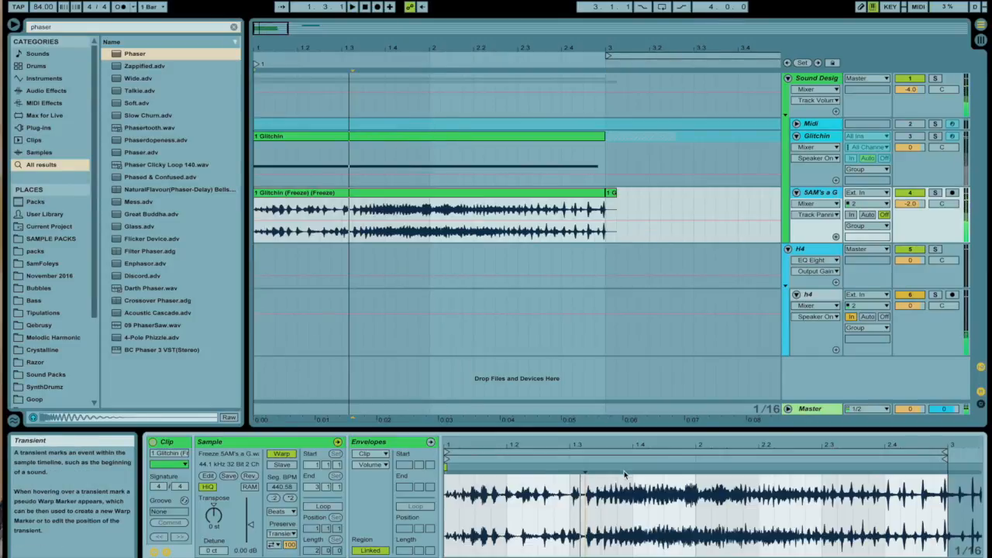
Undo the last warp stretch, stretch the flattened clip's opening to about beat 1.2.3, and set its warp mode to Texture
key("super+z")
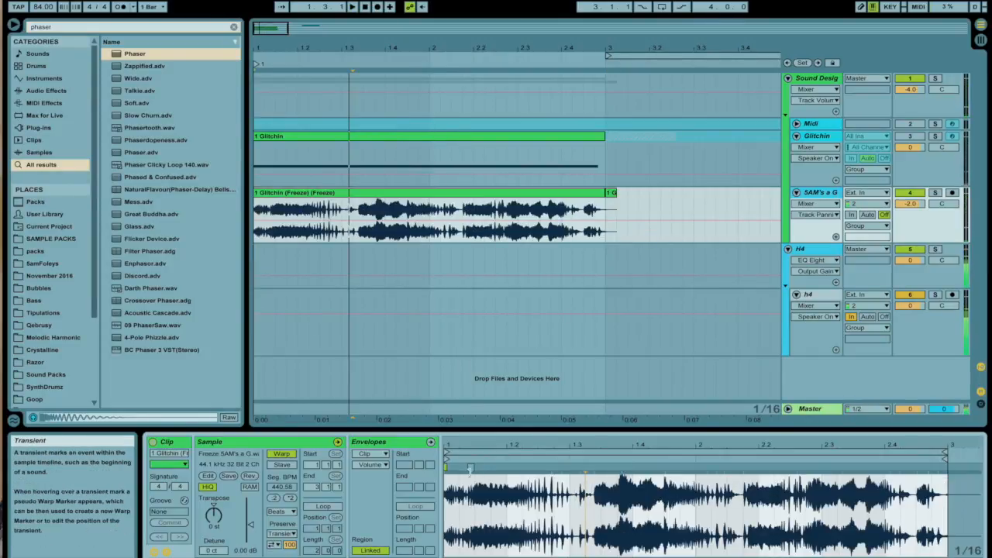
left_click_drag(469, 468, 537, 467)
left_click(281, 511)
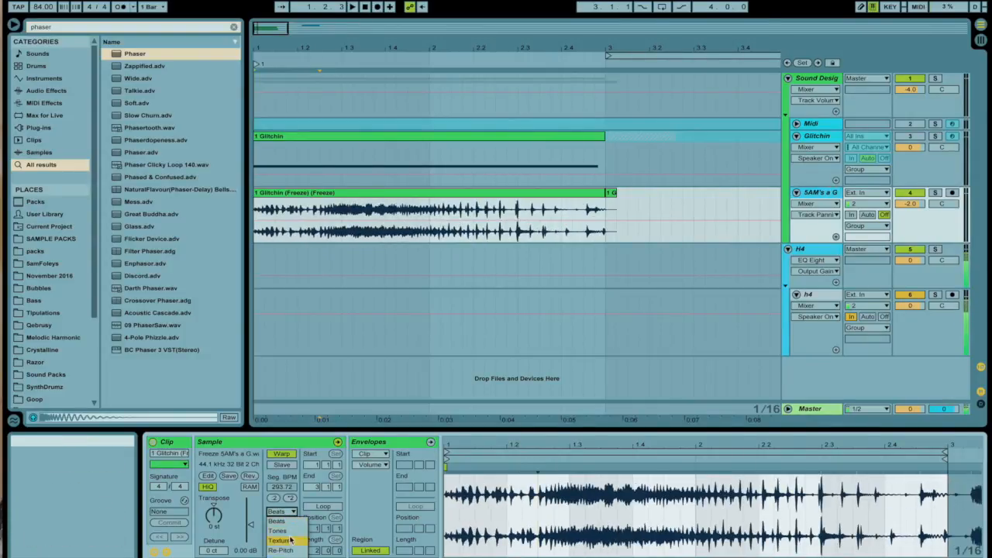
left_click(290, 541)
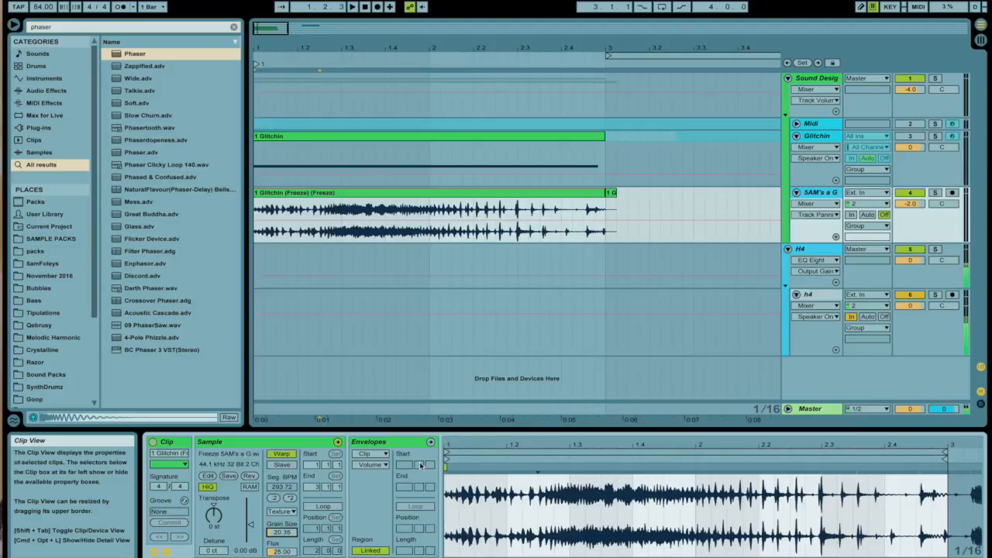
Set the clip's Texture grain size to 240.57 and flux to 0.00 while auditioning different grain sizes
left_click_drag(450, 445, 449, 467)
left_click(282, 532)
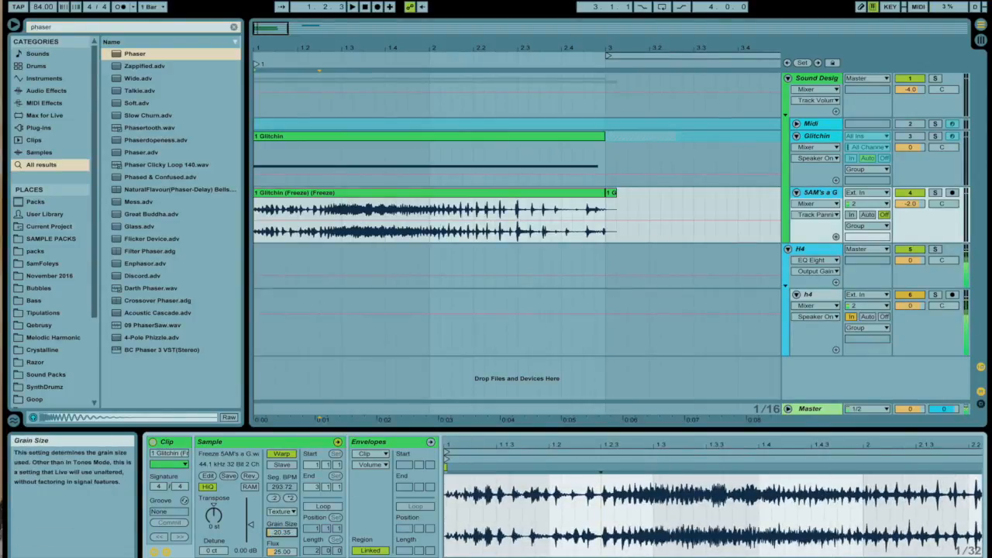
key("space")
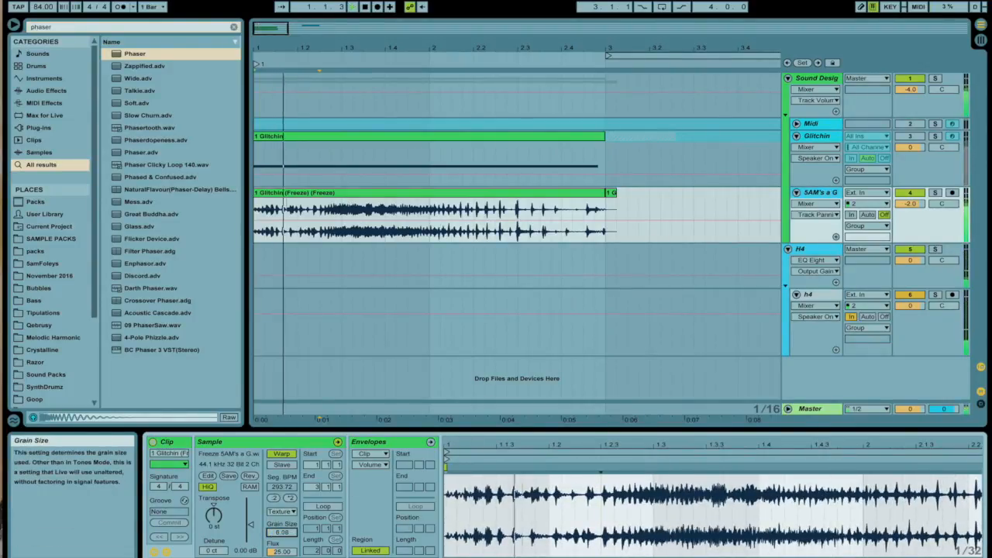
left_click_drag(282, 533, 282, 487)
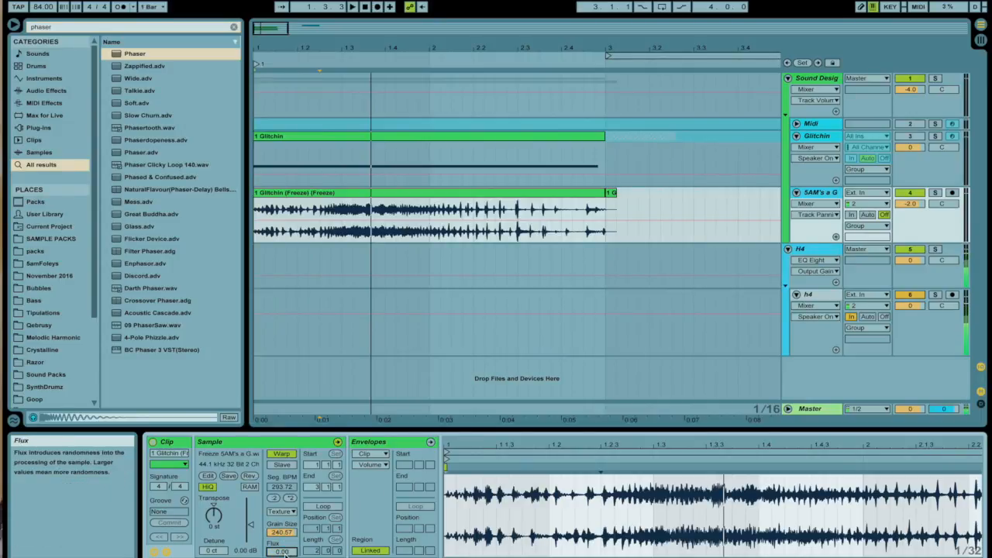
Show the clip's Grain Size Modulation envelope and draw a zigzag of high and low breakpoints across the clip's opening
left_click(377, 464)
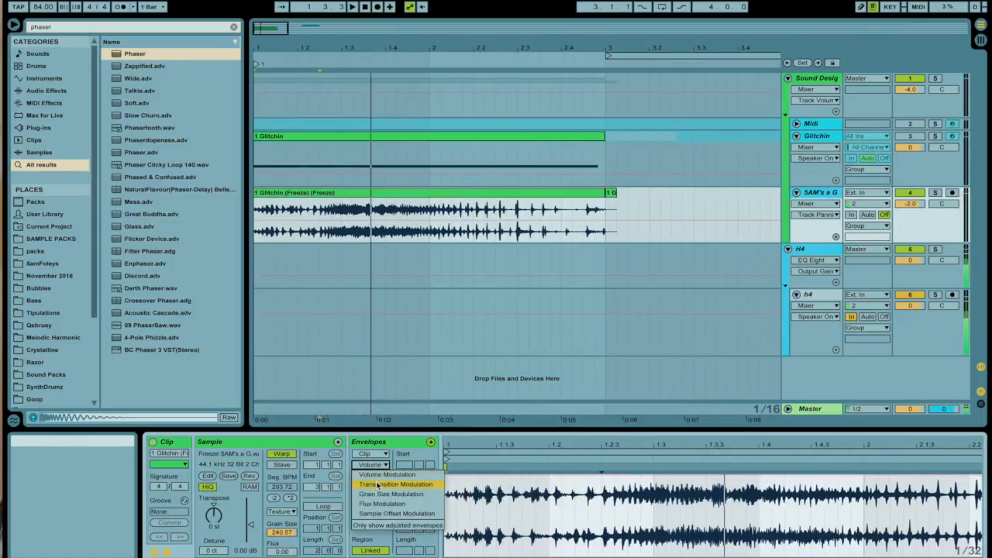
left_click(379, 486)
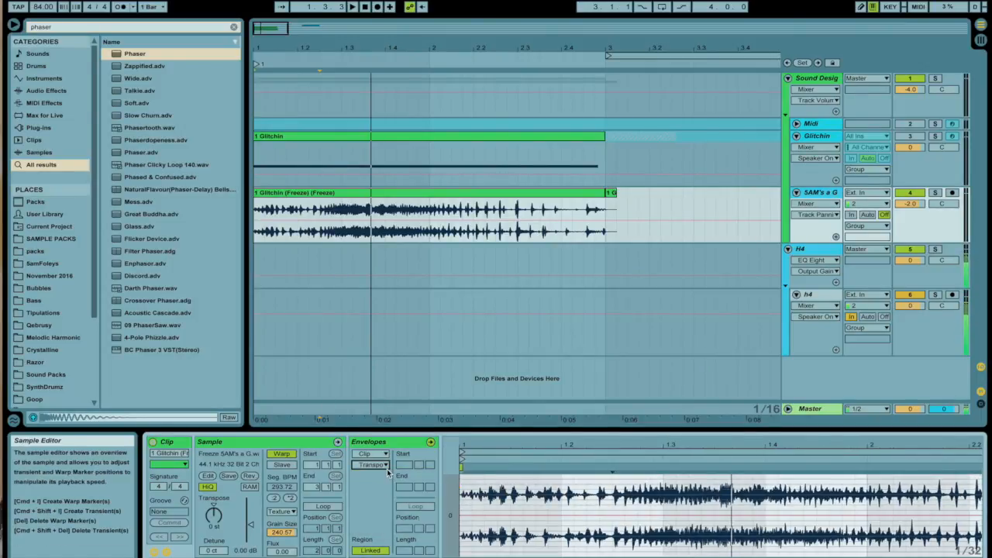
left_click(385, 466)
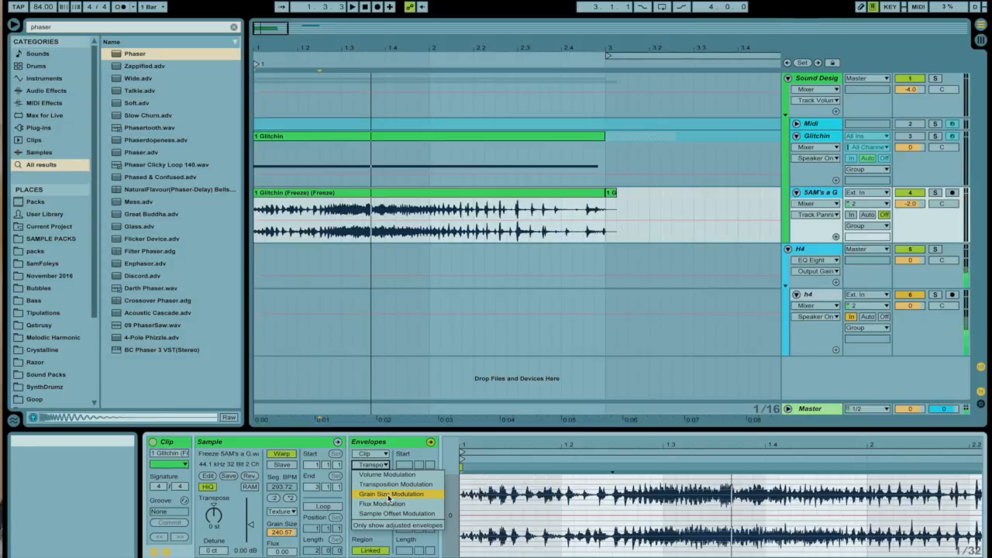
left_click(390, 494)
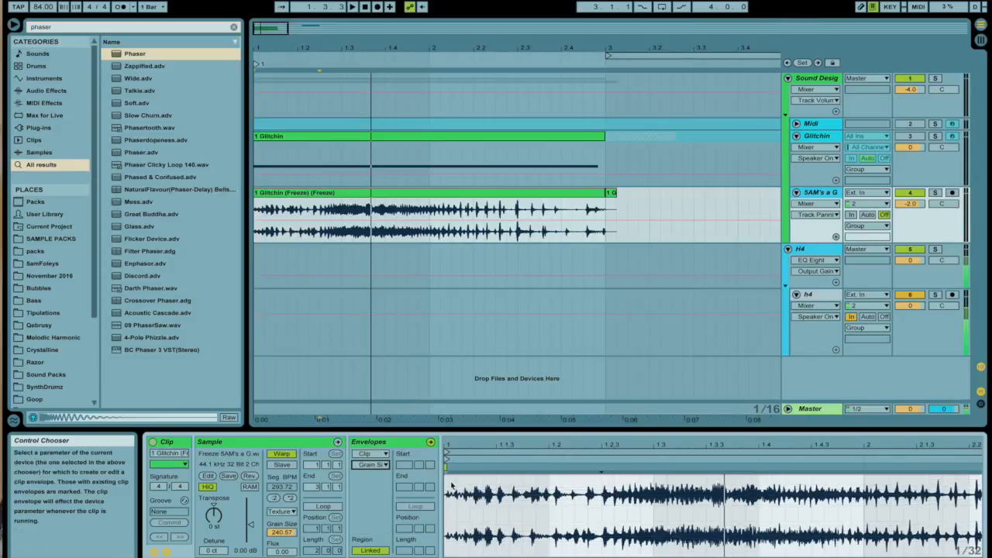
left_click(476, 478)
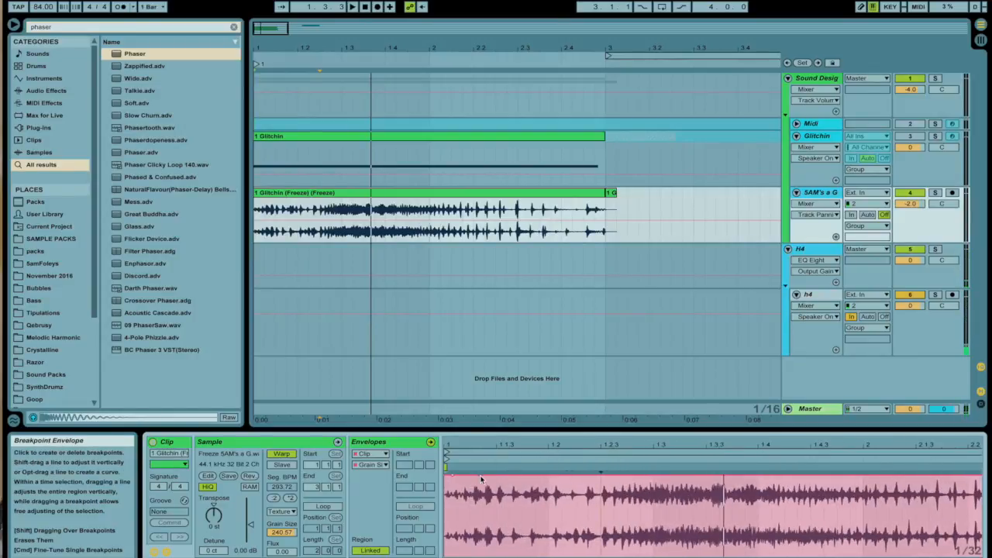
left_click_drag(482, 475, 788, 531)
Extend the flattened audio clip's end to about bar 8.2.4 in the arrangement
left_click_drag(717, 447, 716, 432)
left_click_drag(660, 447, 492, 449)
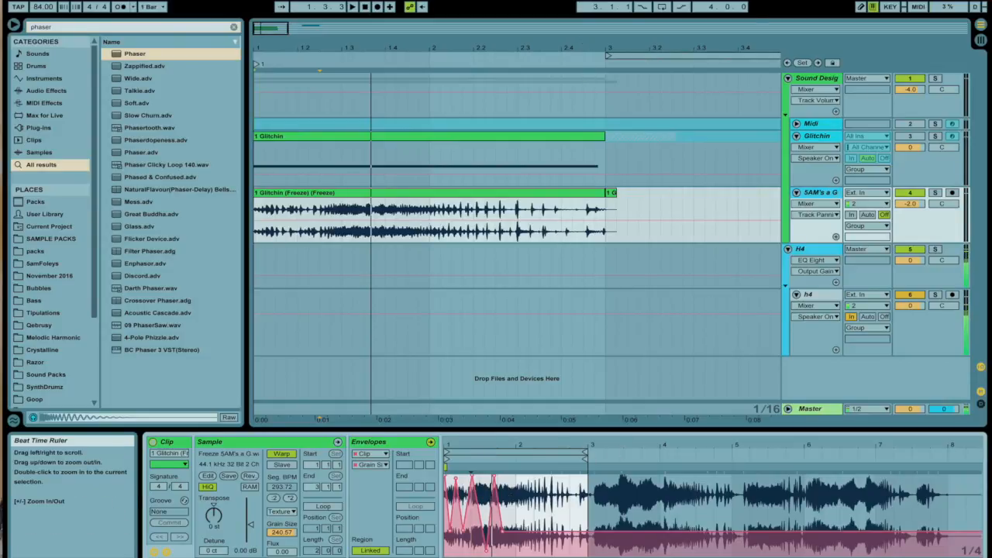
left_click_drag(583, 44, 295, 44)
left_click_drag(290, 196, 713, 195)
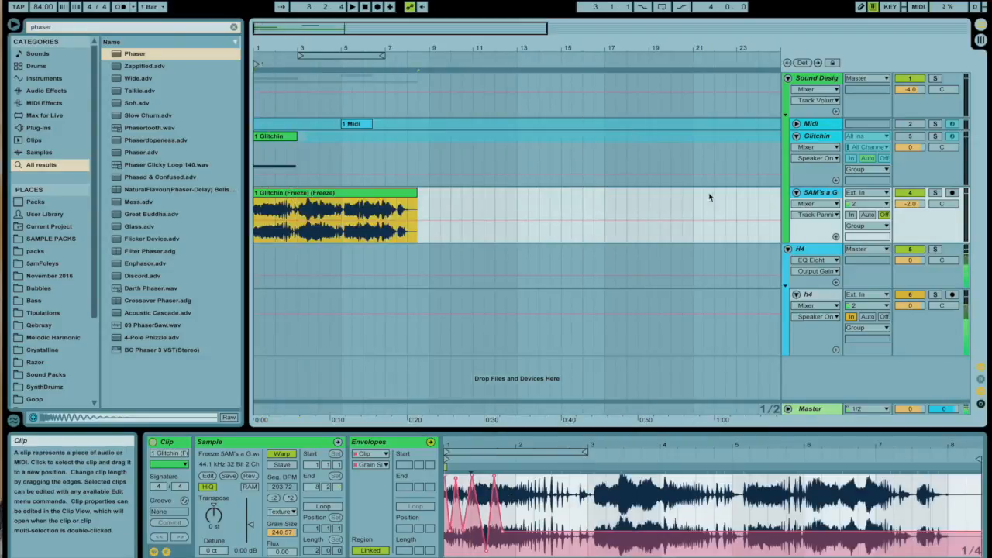
Select the zigzag section in the first bar of the Grain Size envelope and duplicate it repeatedly along the extended clip
left_click_drag(499, 535, 423, 507)
key("super+d")
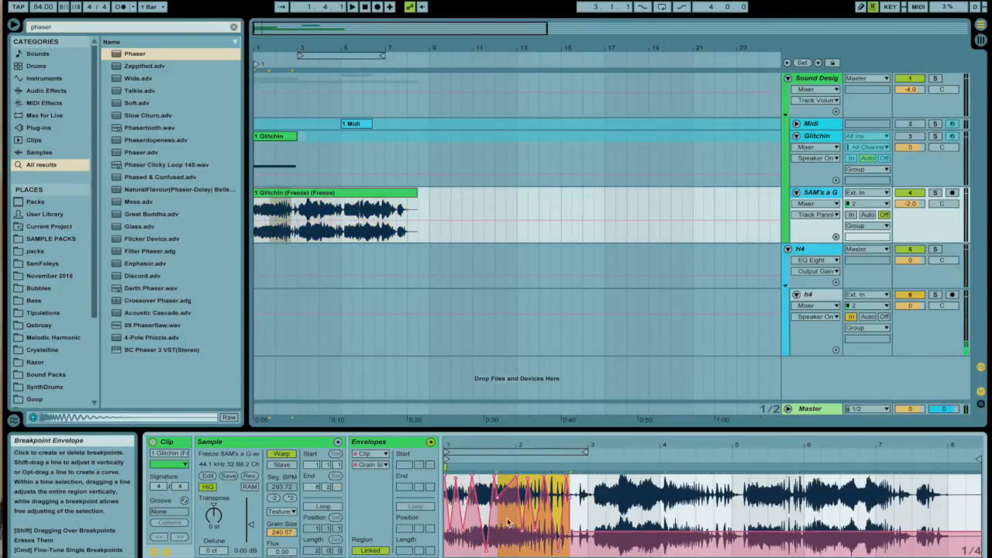
left_click(511, 495)
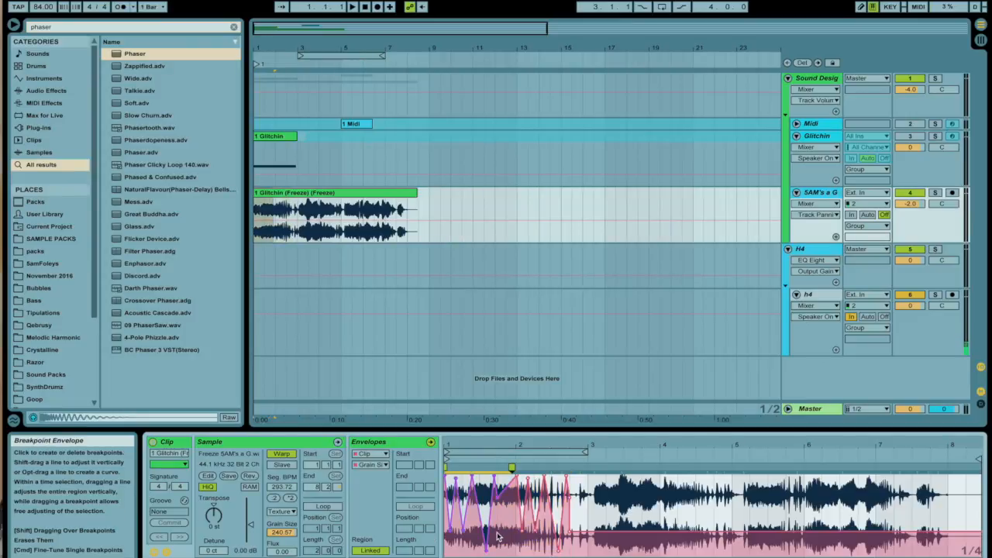
left_click_drag(517, 541, 438, 533)
key("super+d")
key("super+d")
key("super+d")
key("super+d")
key("super+d")
key("super+d")
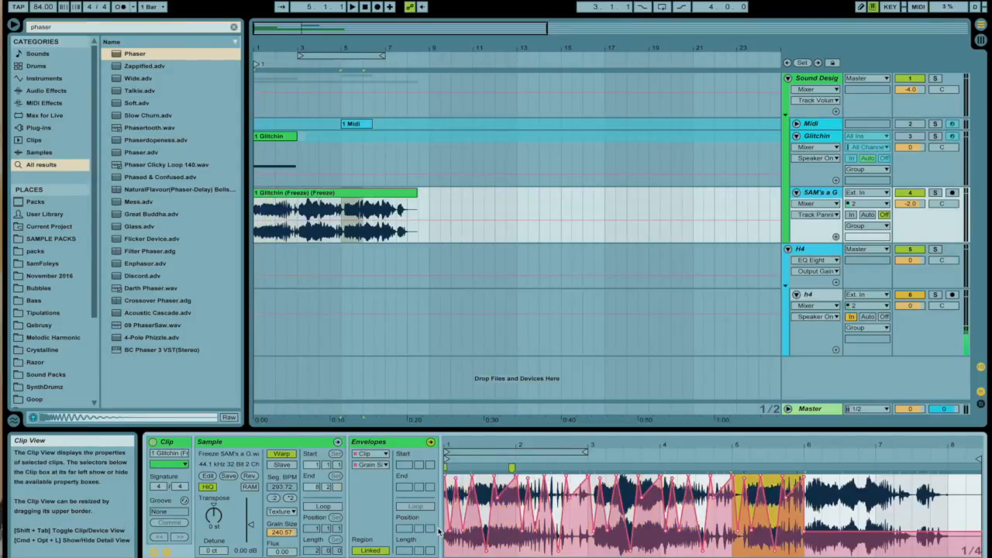
Audition the whole extended clip from its start with the repeated Grain Size envelope
left_click(340, 192)
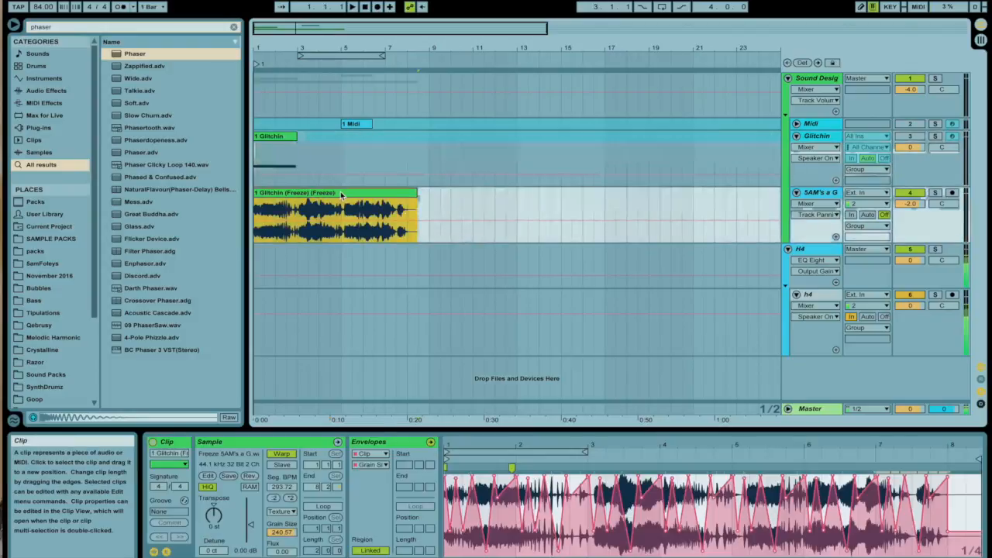
key("space")
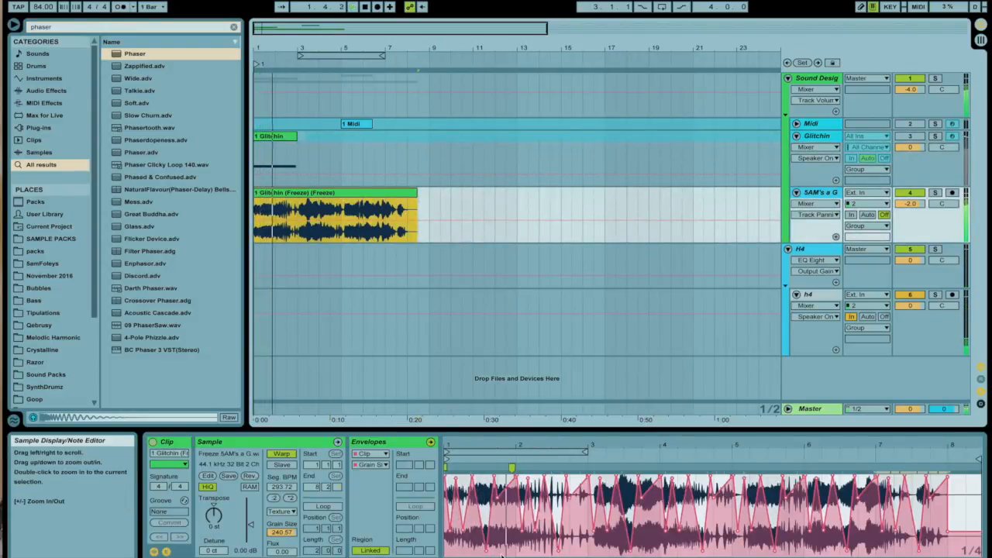
left_click(497, 502)
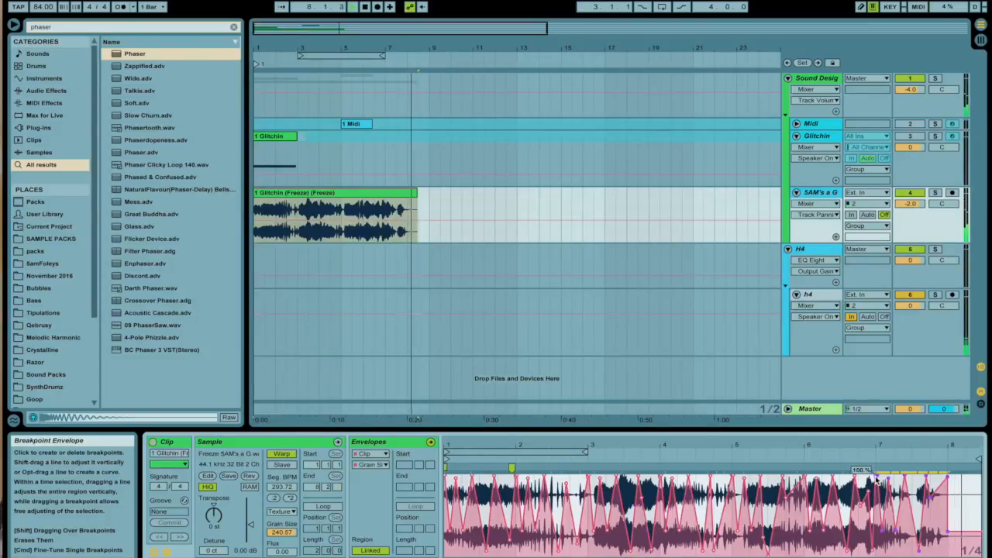
key("space")
Copy the glitch audio clip to bar 13, consolidate the copy, and turn off its warping
left_click(287, 194)
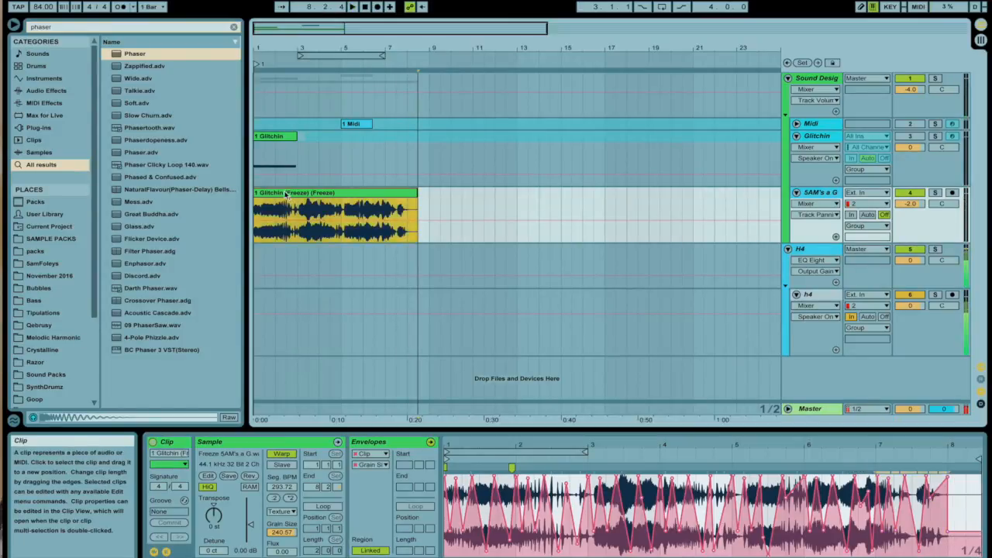
left_click_drag(497, 203, 547, 193)
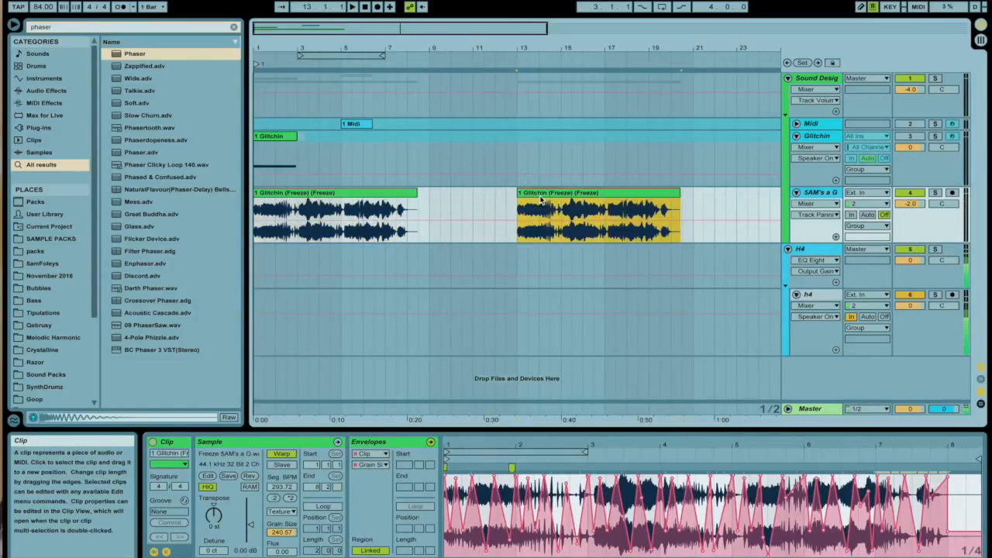
right_click(547, 191)
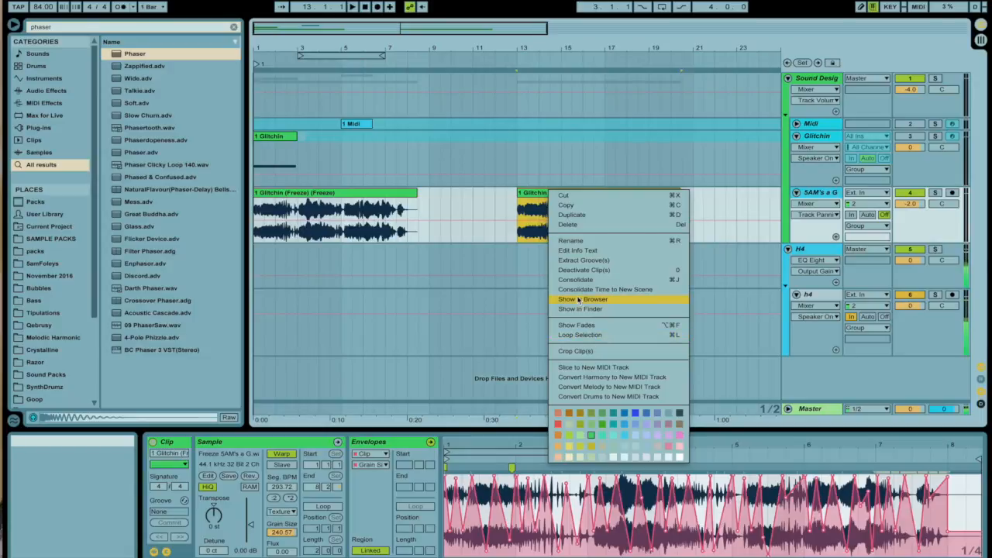
left_click(515, 279)
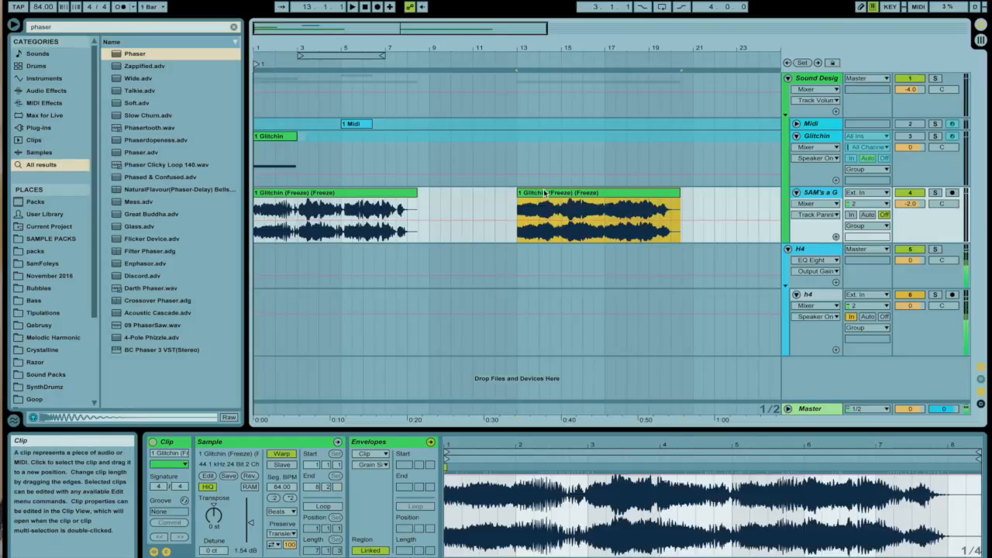
left_click(281, 454)
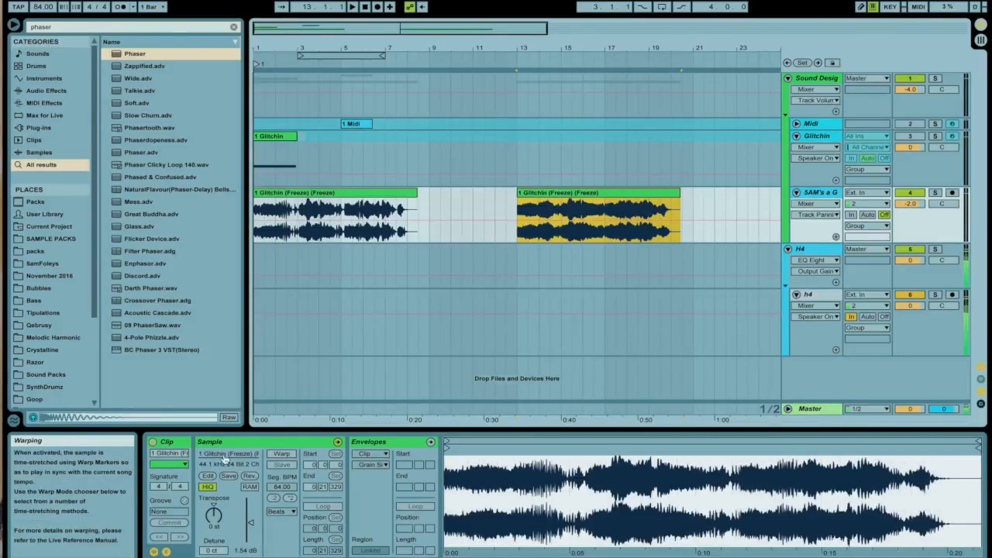
Locate the consolidated clip's sample in the browser and file it in the Goop folder as ToothAche.wav
left_click(229, 454)
left_click(177, 77)
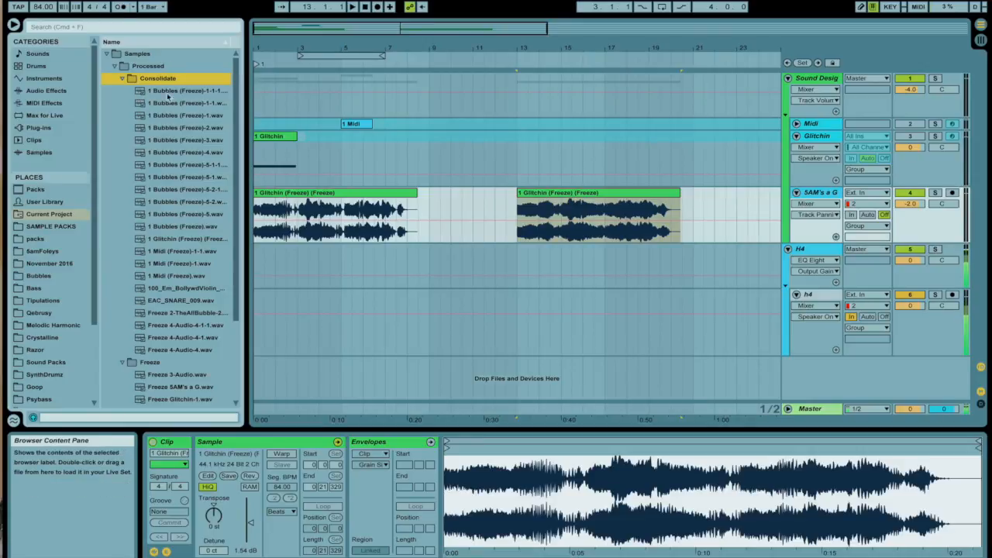
left_click(179, 240)
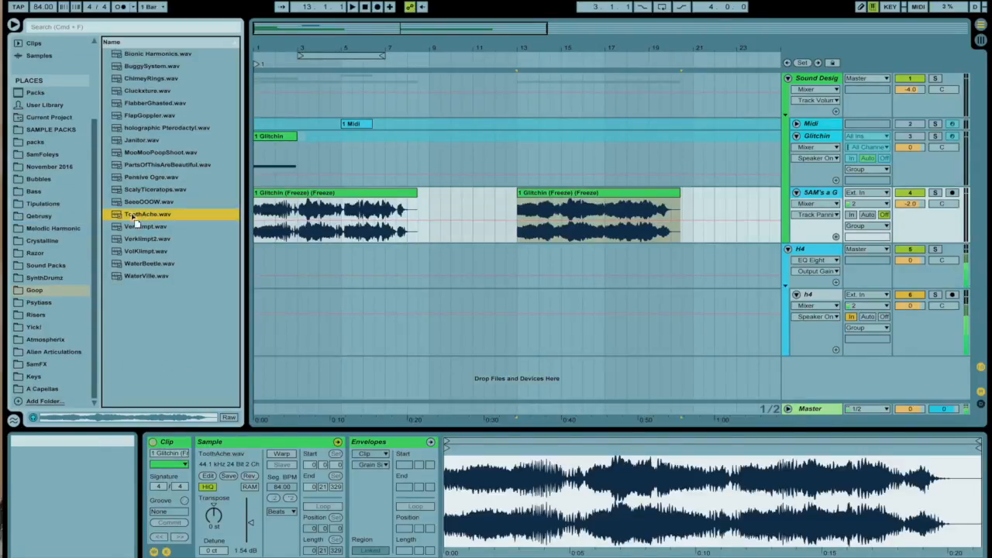
Move the ToothAche.wav sample from the Goop folder to the Atmospherix folder
left_click_drag(134, 219, 86, 286)
left_click_drag(75, 324, 140, 331)
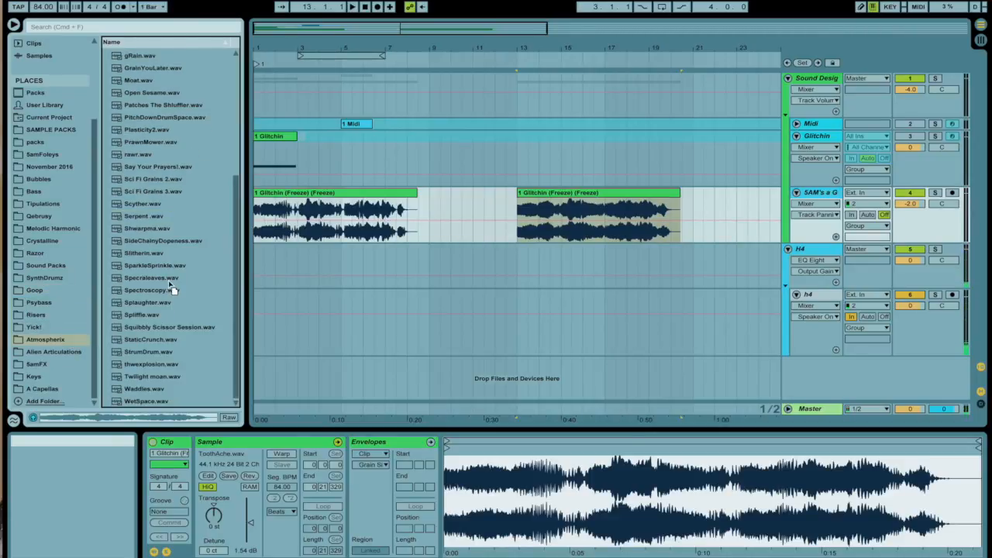
left_click_drag(169, 282, 168, 279)
scroll(231, 166, "up", 5)
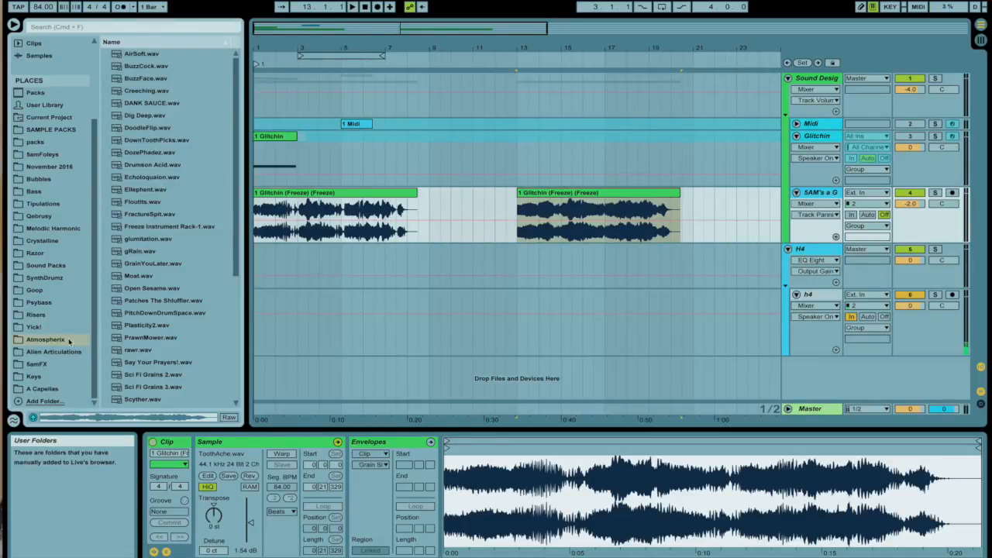
Delete the consolidated copy at bar 13 and the original flattened audio clip from the 5AM's a G track
left_click(677, 196)
key("Delete")
left_click(334, 209)
key("Delete")
Unfreeze the Glitchin MIDI track
left_click_drag(262, 49, 261, 105)
left_click(331, 137)
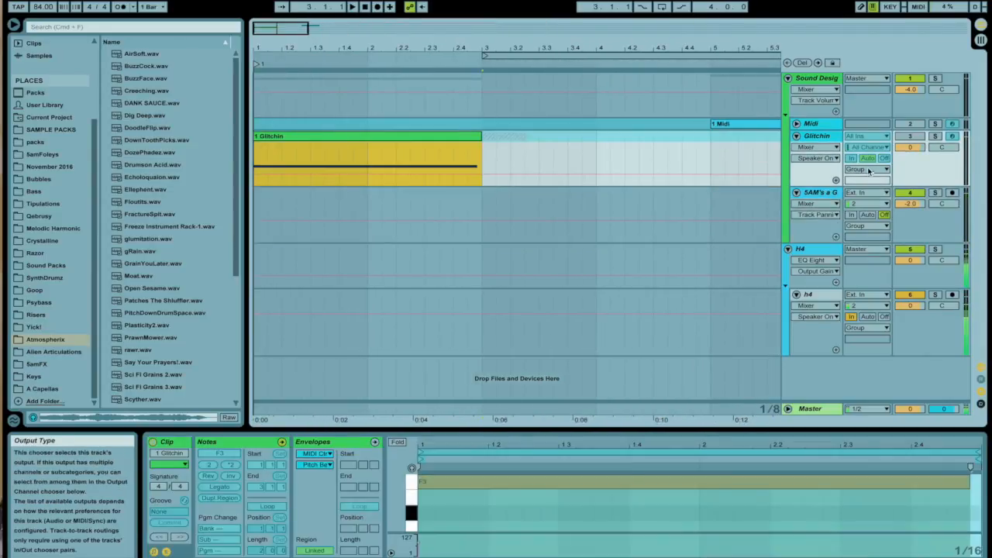
right_click(837, 136)
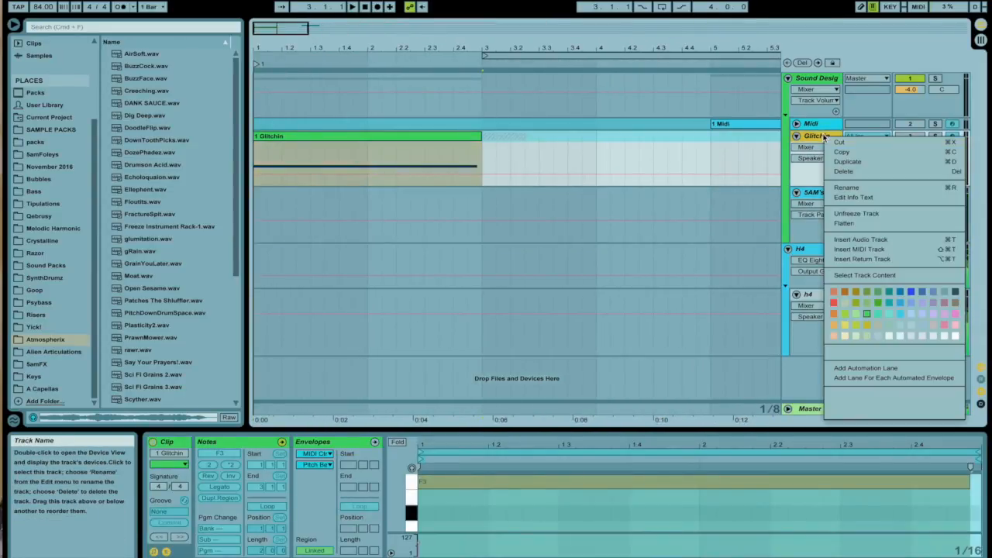
left_click(859, 216)
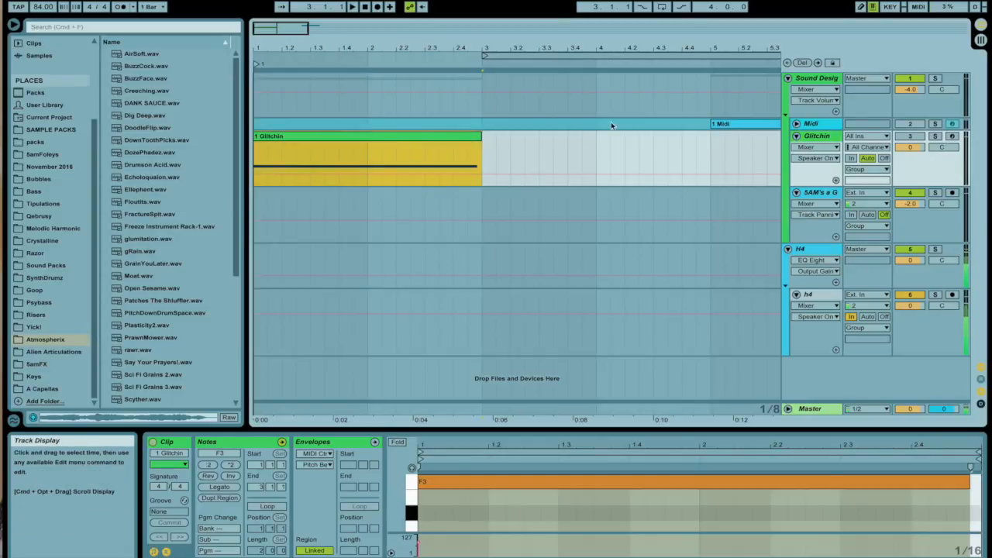
Display the Glitchin track's device chain and audition its automated arpeggiated kick
left_click(819, 137)
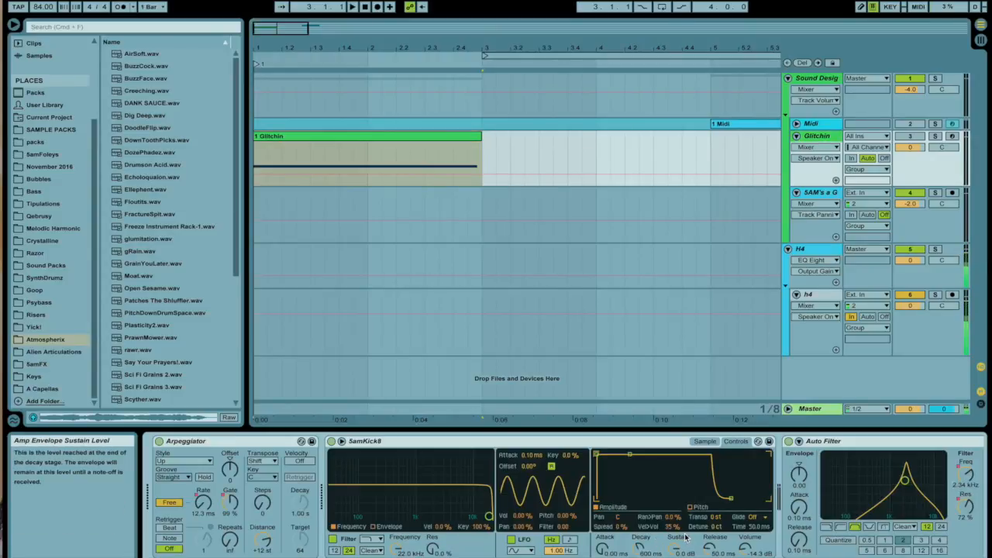
key("space")
key("space")
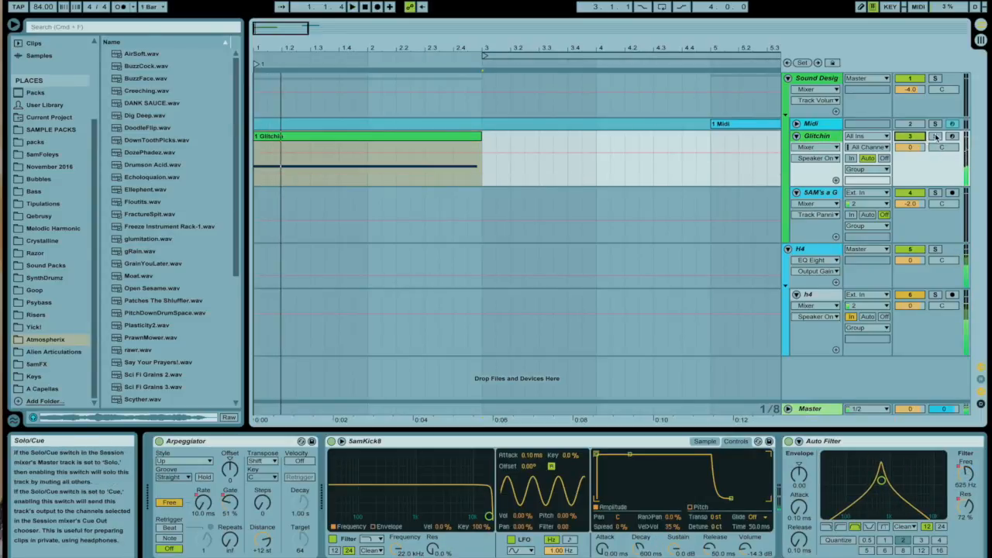
key("space")
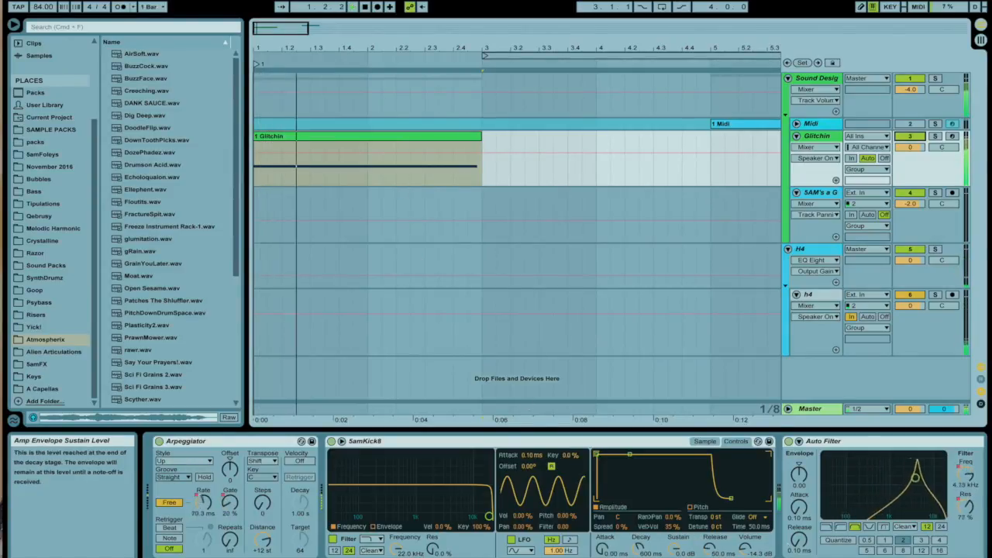
Group the Glitchin track's Auto Filter into an Audio Effect Rack and duplicate its chain
left_click(942, 556)
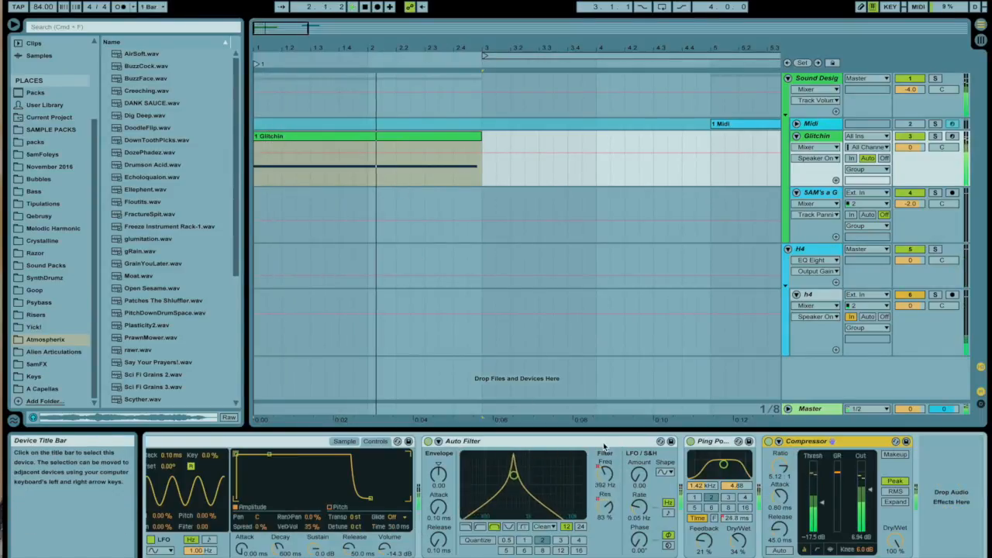
left_click(604, 445)
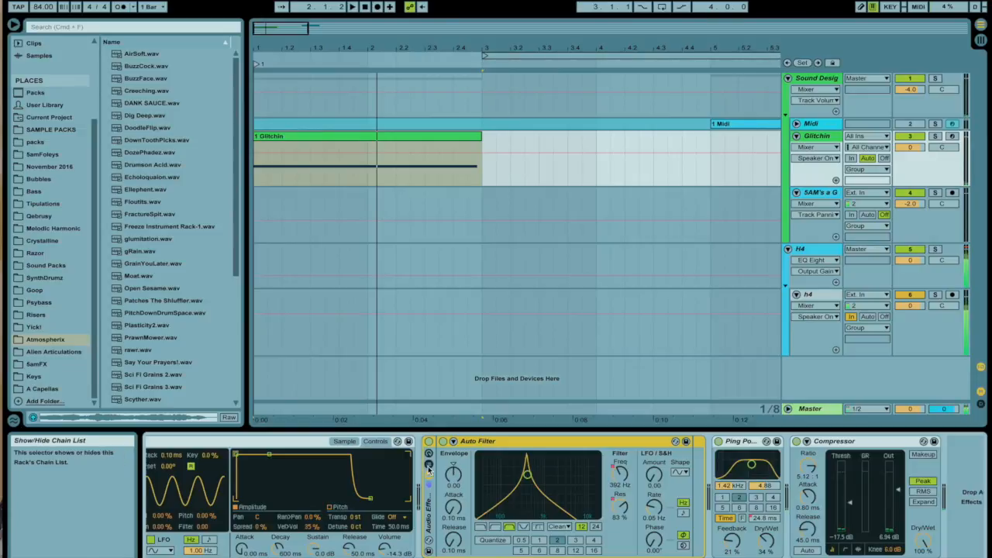
key("ctrl+g")
key("ctrl+d")
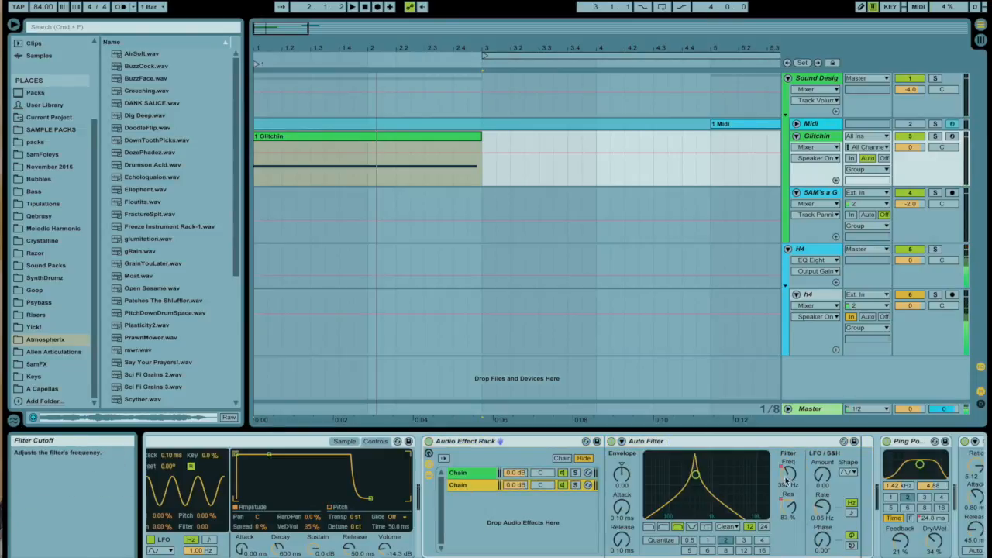
Set the duplicated chain's Auto Filter LFO amount to about 27.1 and its rate to about 5.47 Hz during playback
left_click(820, 505)
left_click_drag(820, 505, 820, 471)
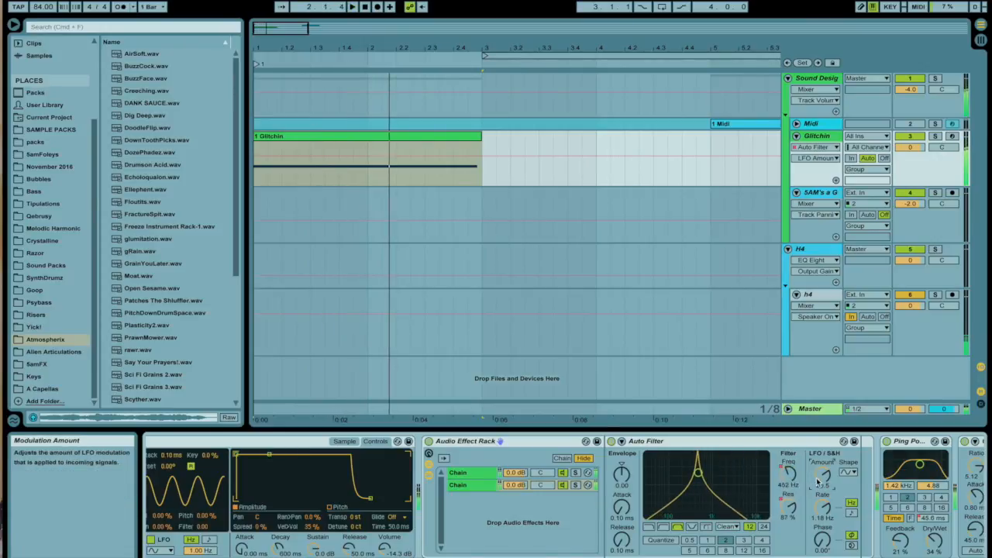
left_click_drag(822, 505, 823, 488)
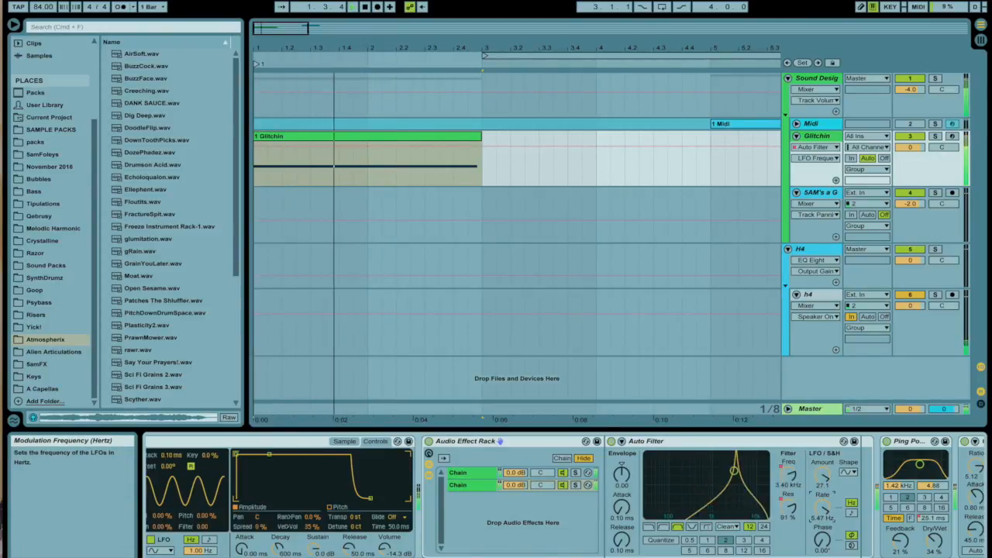
Toggle the rack's first chain during playback, stop the transport, and bring the Arpeggiator back into view
left_click(564, 472)
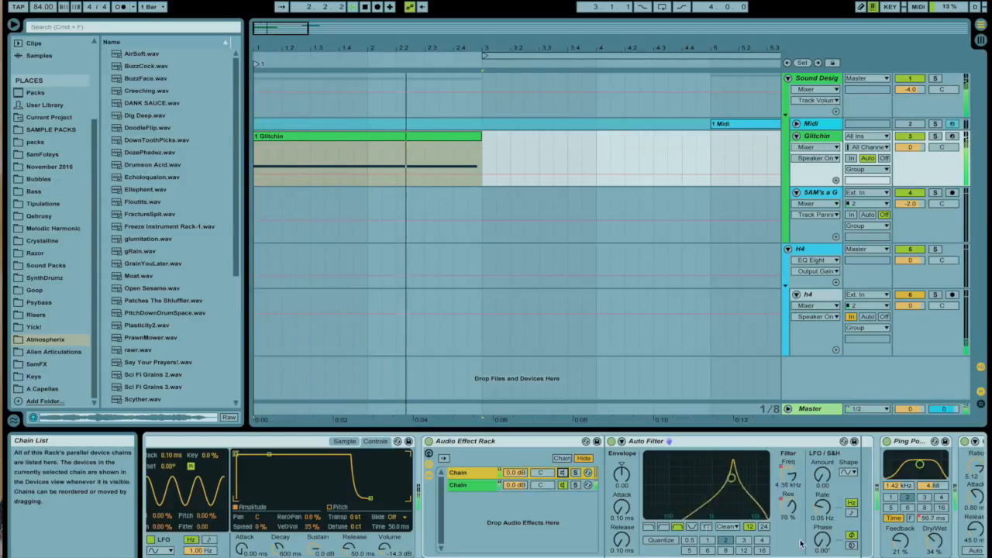
key("space")
left_click(845, 556)
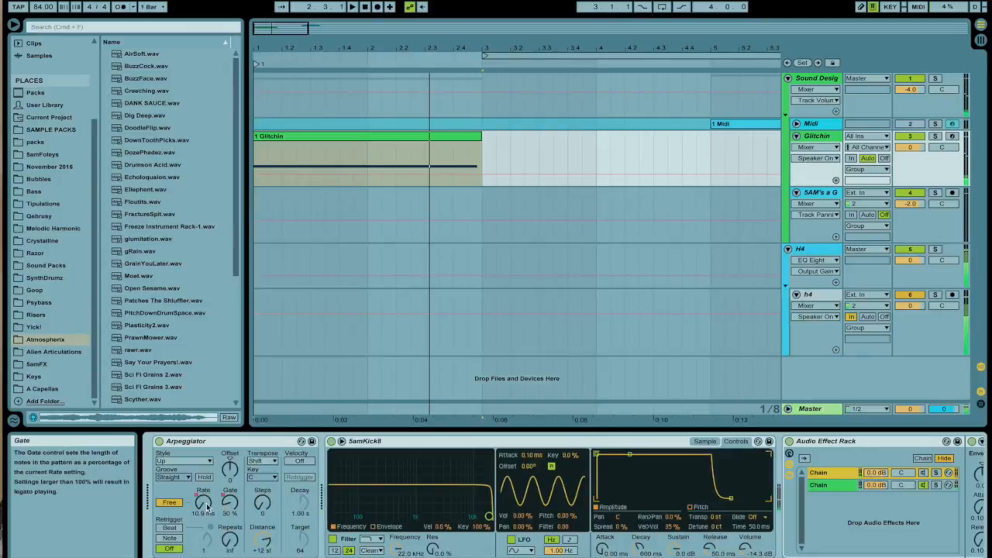
Set the Arpeggiator's transpose steps to 4, audition the track, and turn off the Ping Pong Delay
left_click(262, 502)
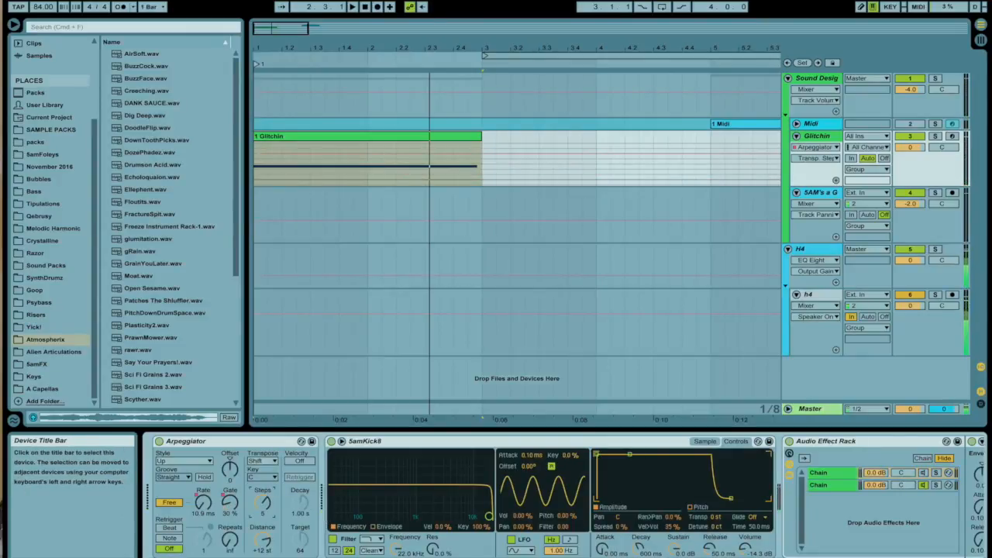
key("space")
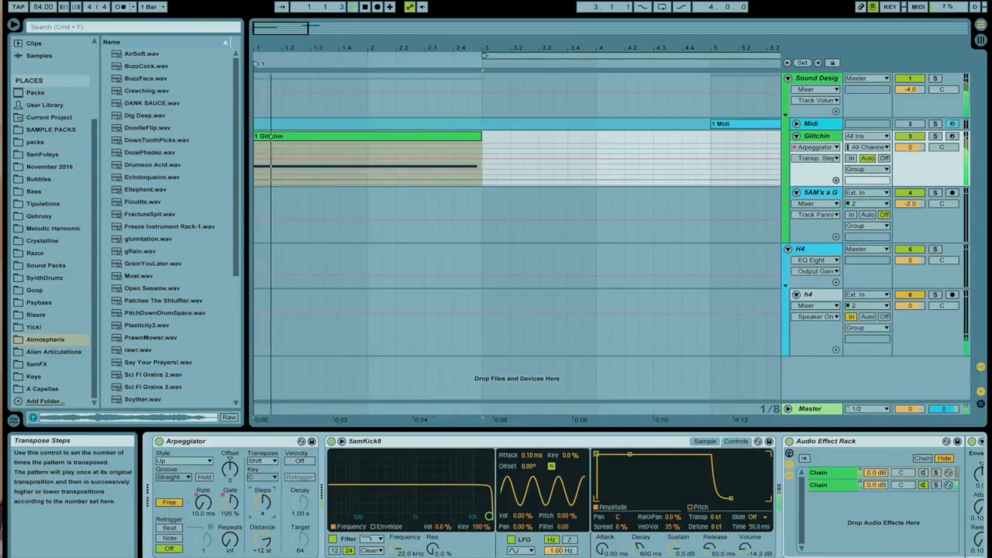
scroll(900, 552, "right", 5)
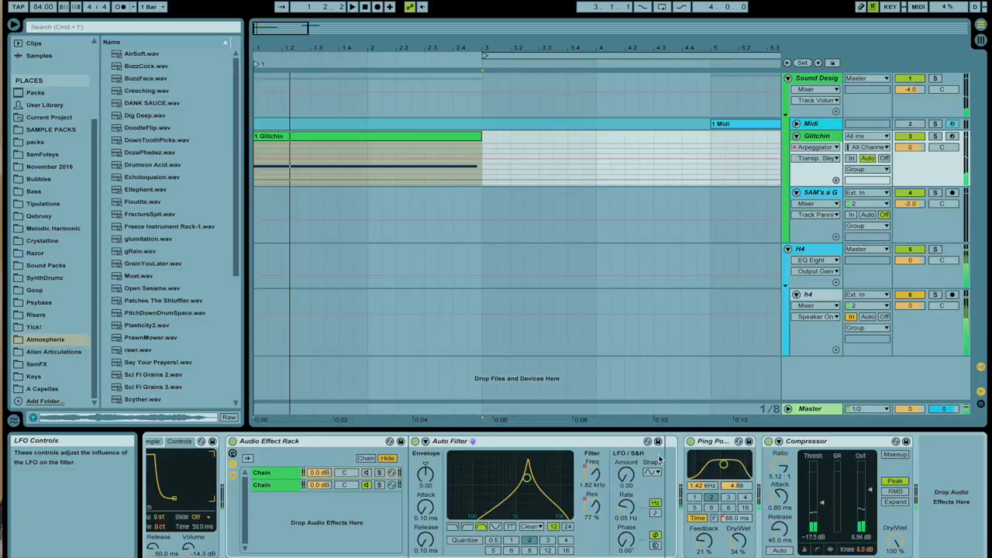
left_click(690, 443)
key("space")
Add high and low breakpoints to the Arpeggiator's Free Rate automation across the Glitchin clip for more erratic peaks, and play it
left_click_drag(903, 554, 813, 554)
left_click(204, 503)
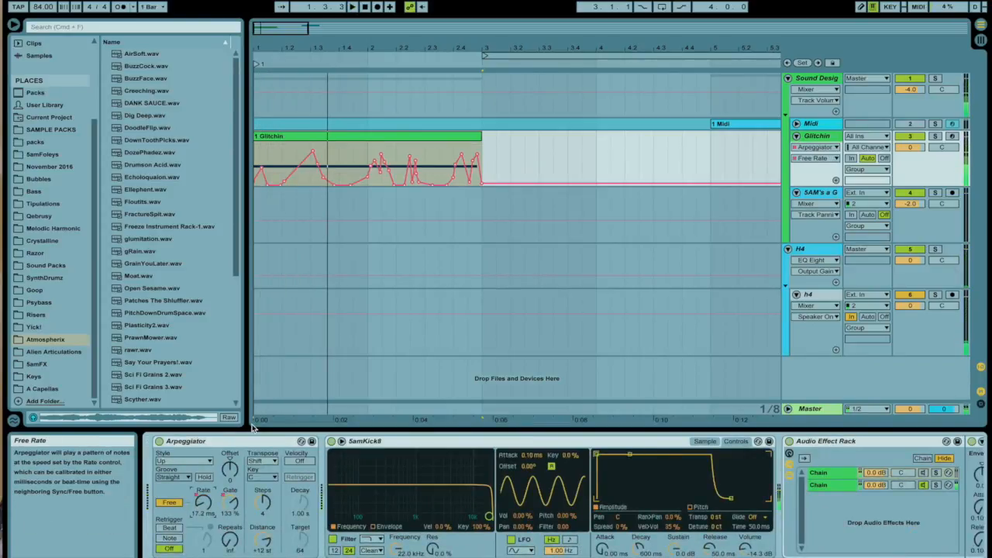
left_click(280, 157)
left_click(286, 152)
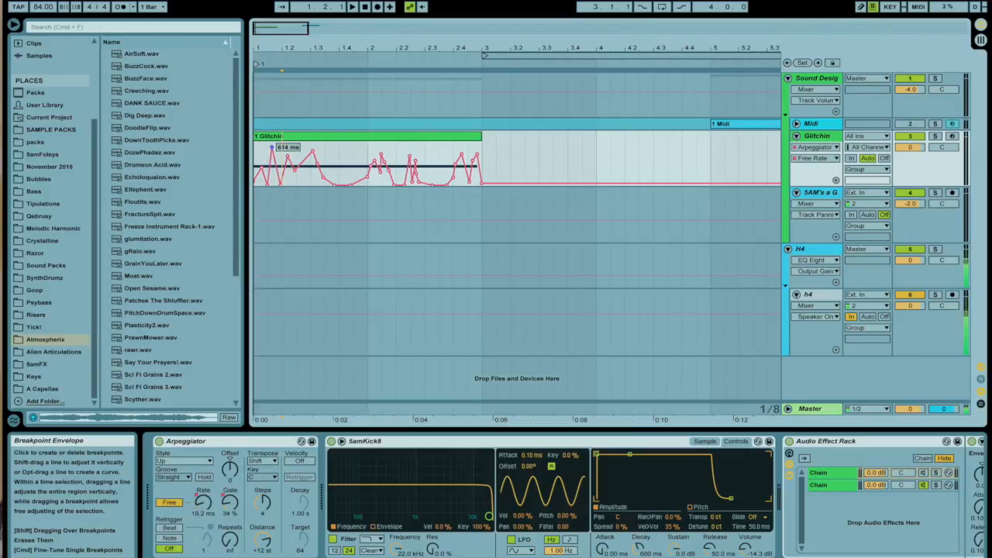
left_click(341, 188)
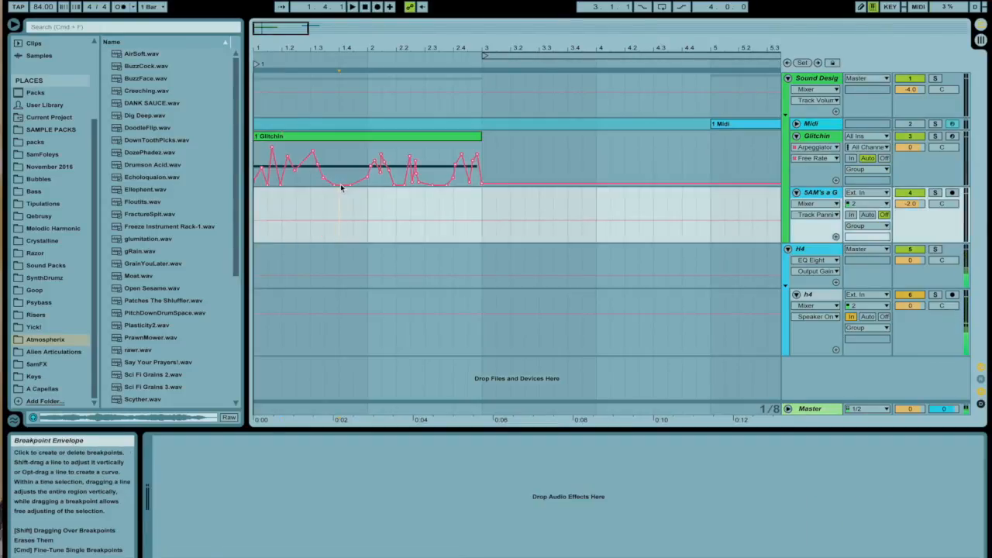
left_click_drag(341, 185, 340, 145)
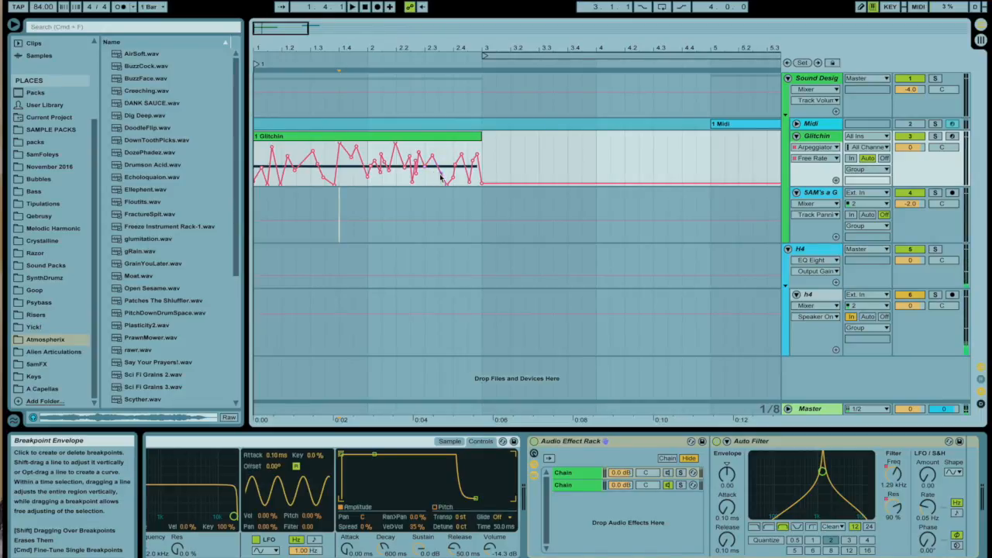
left_click(441, 135)
key("space")
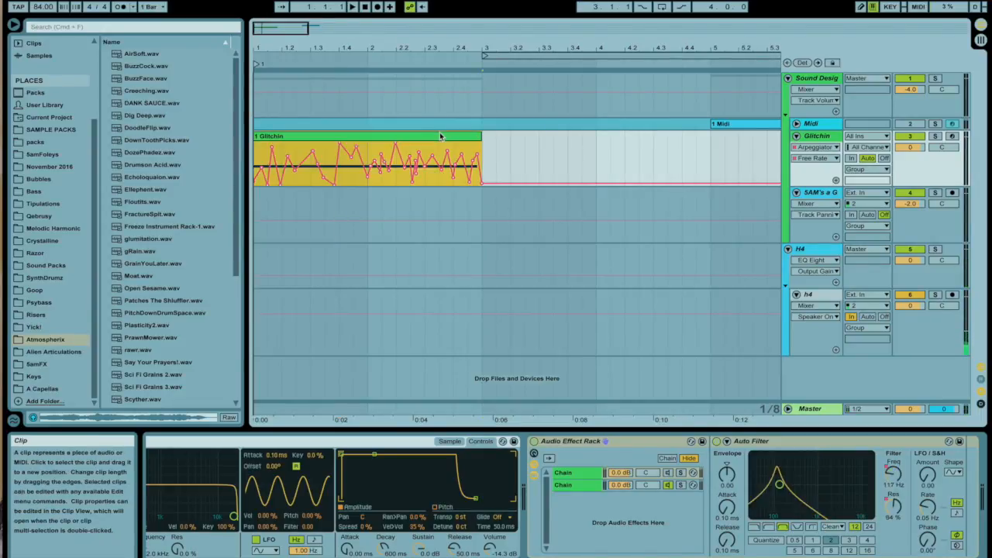
Turn off SamKick8's filter and raise its volume to -12.6 dB while auditioning the clip
scroll(457, 442, "left", 5)
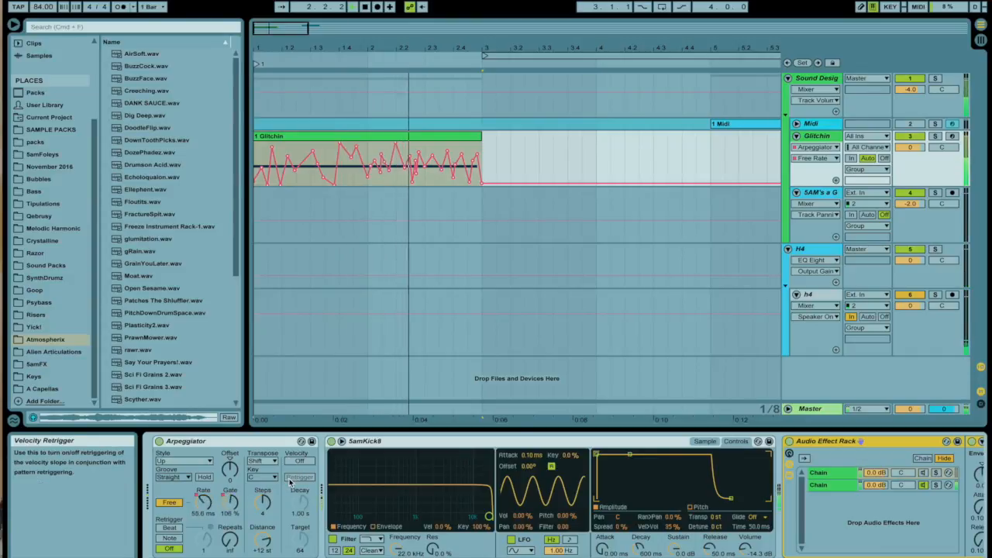
left_click(332, 540)
key("space")
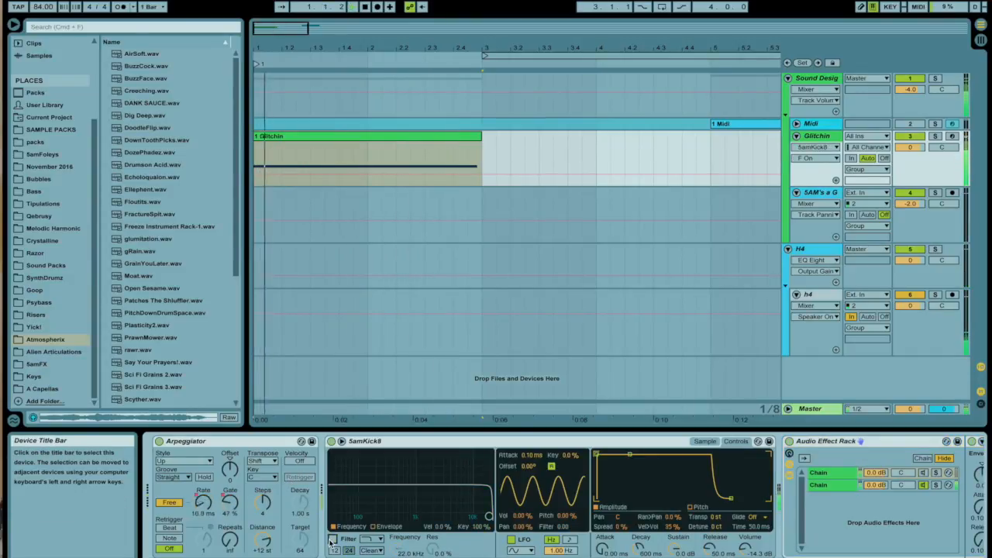
left_click(705, 441)
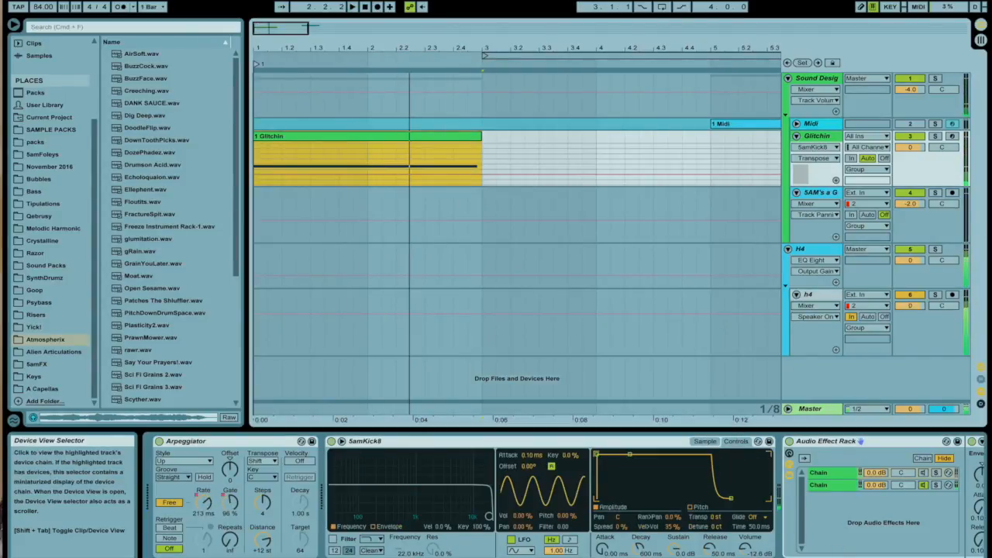
left_click(498, 323)
Search the browser for "proverb" and add the Proverb.adv preset after the Compressor on the Glitchin track
left_click(66, 30)
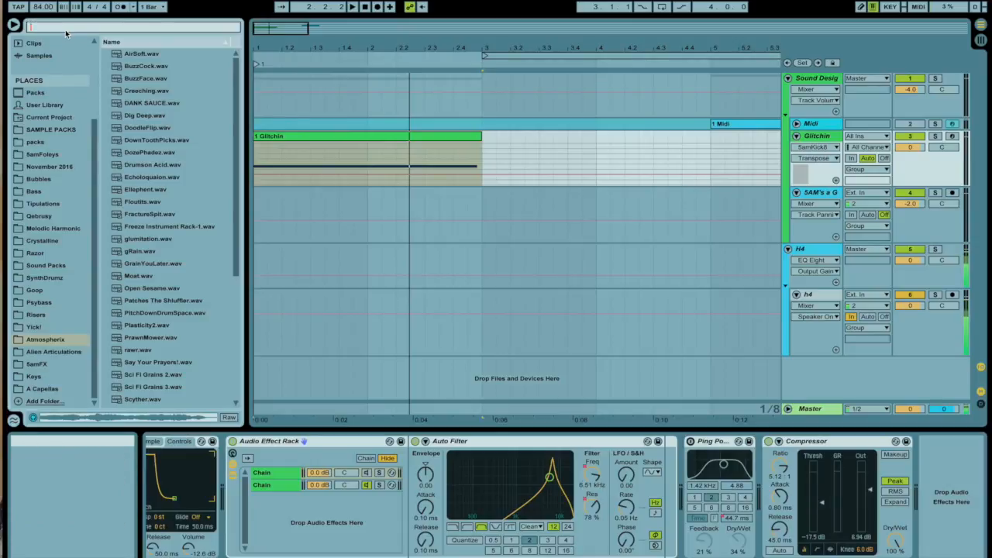
type("pro")
left_click(43, 118)
scroll(43, 118, "up", 3)
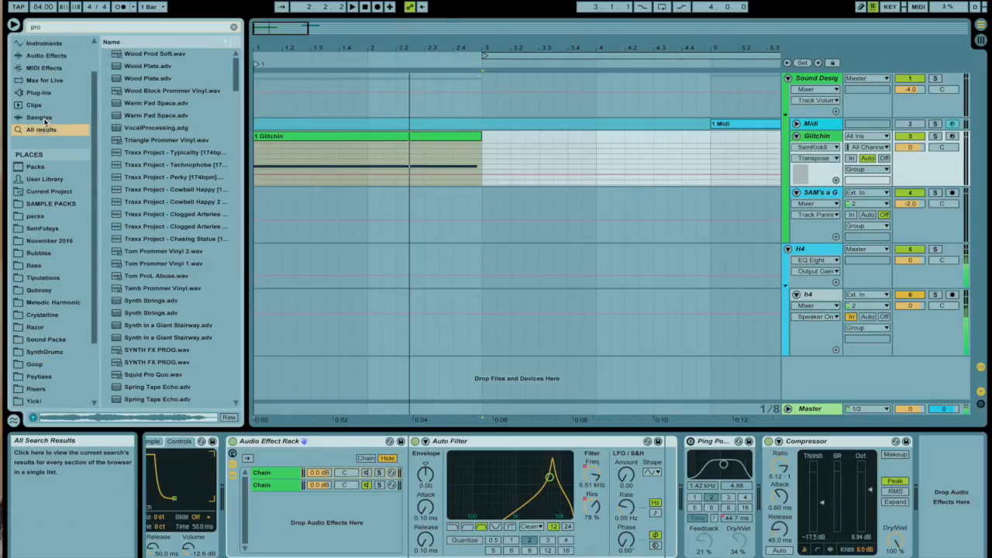
left_click(60, 29)
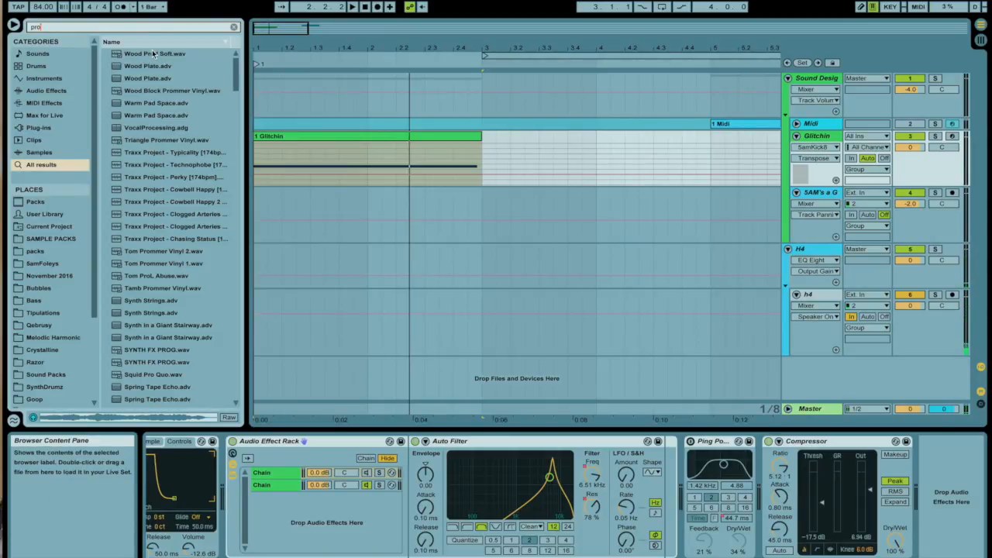
type("erb")
left_click_drag(143, 55, 947, 500)
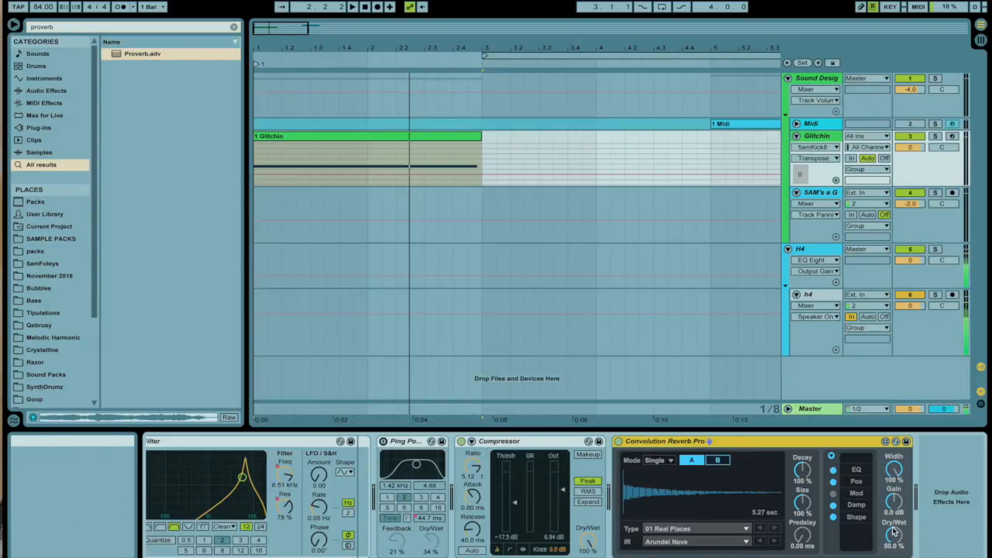
Set the convolution reverb's dry/wet to 42.9%, decay to 116% and size to 71.7% while auditioning
left_click_drag(887, 531, 887, 544)
key("space")
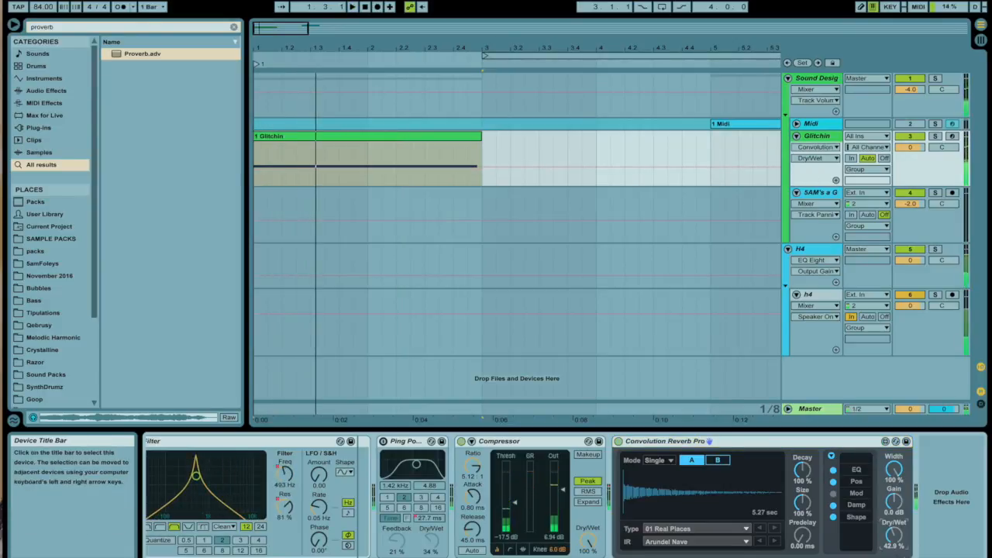
left_click_drag(803, 488, 803, 508)
key("space")
left_click_drag(803, 471, 802, 441)
key("space")
left_click_drag(802, 503, 802, 514)
key("space")
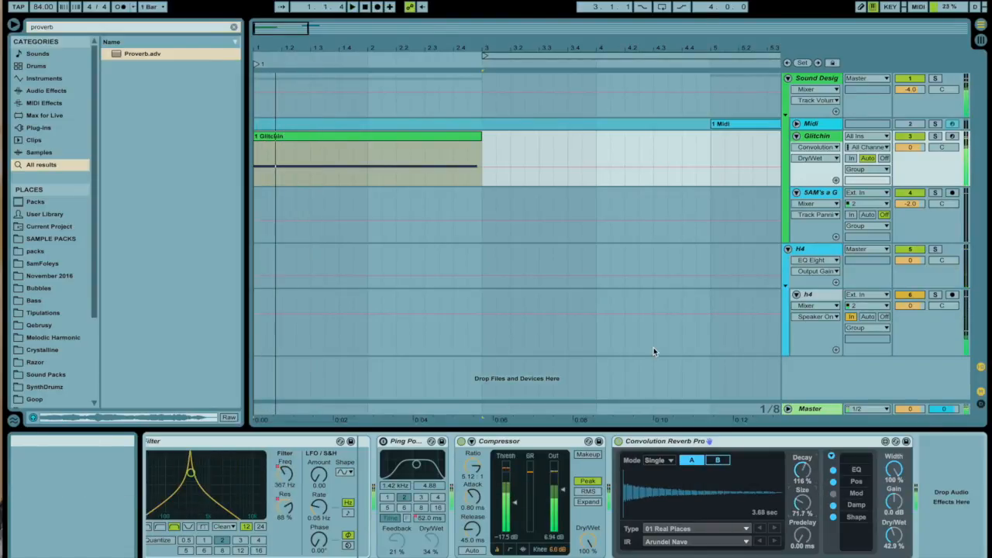
Raise the Arpeggiator's whole Free Rate automation curve over the Glitchin clip and just past its end, and play it
scroll(403, 496, "left", 15)
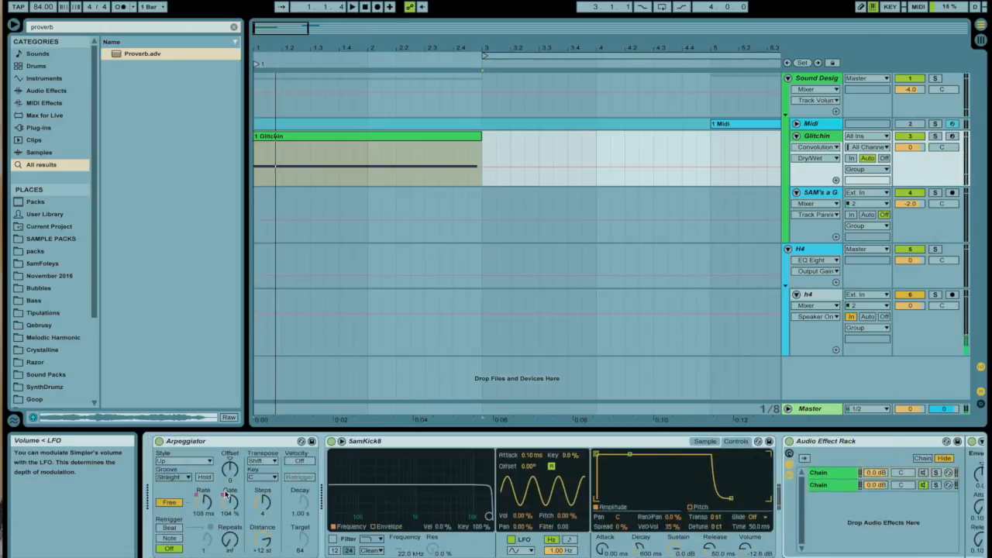
left_click(203, 501)
left_click_drag(548, 158, 199, 151)
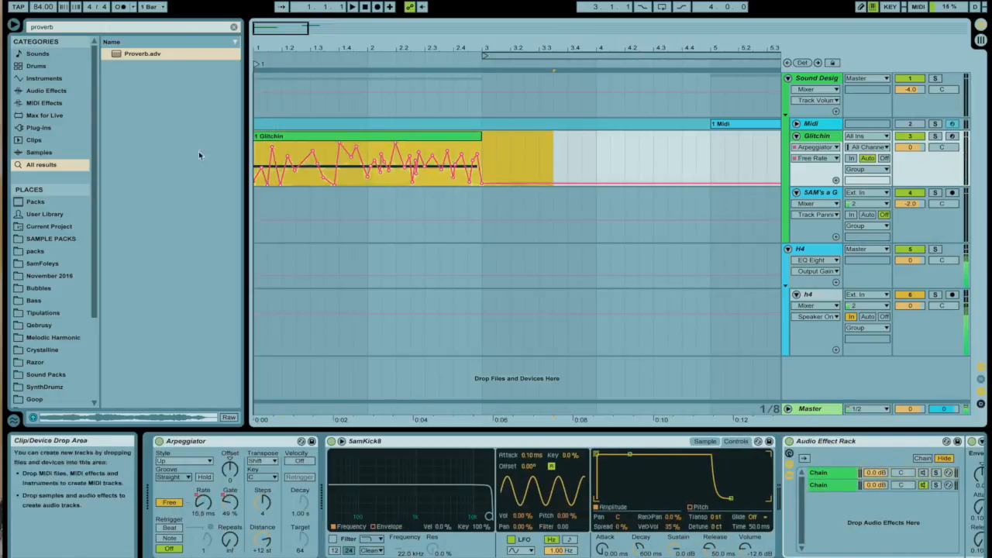
left_click_drag(511, 183, 512, 174)
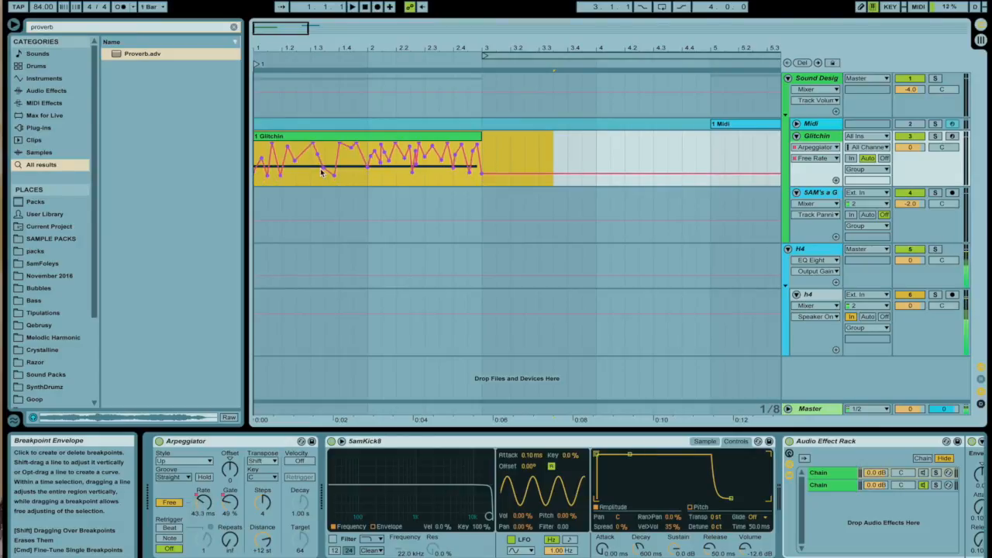
key("space")
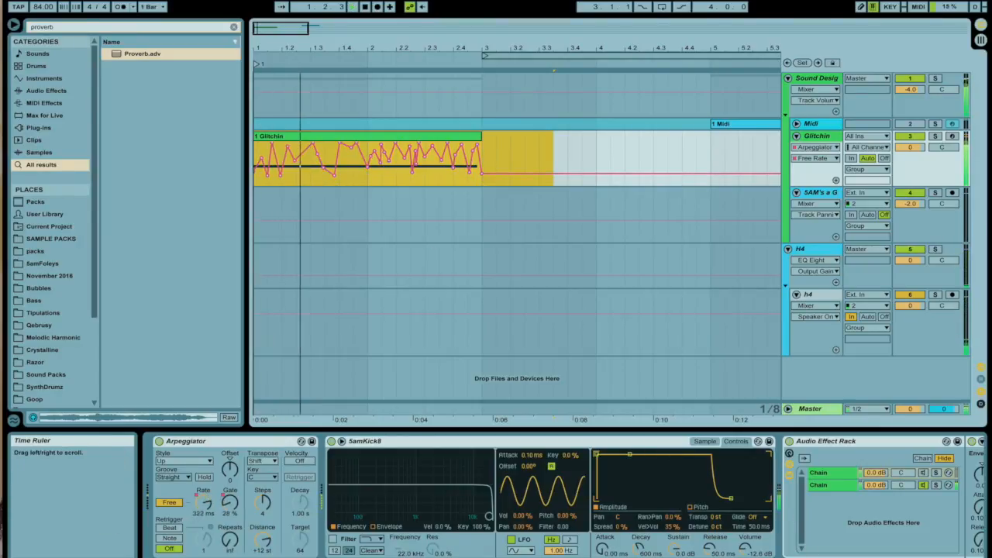
Set the convolution reverb's gain to -7.6 dB, dry/wet to 26.4% and size to 129% during playback
left_click(930, 556)
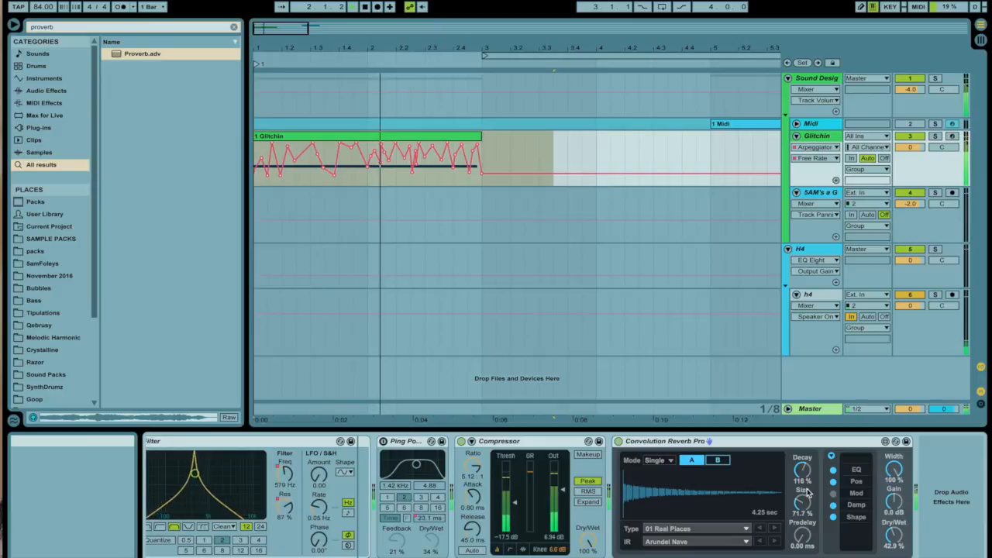
left_click_drag(893, 534, 893, 545)
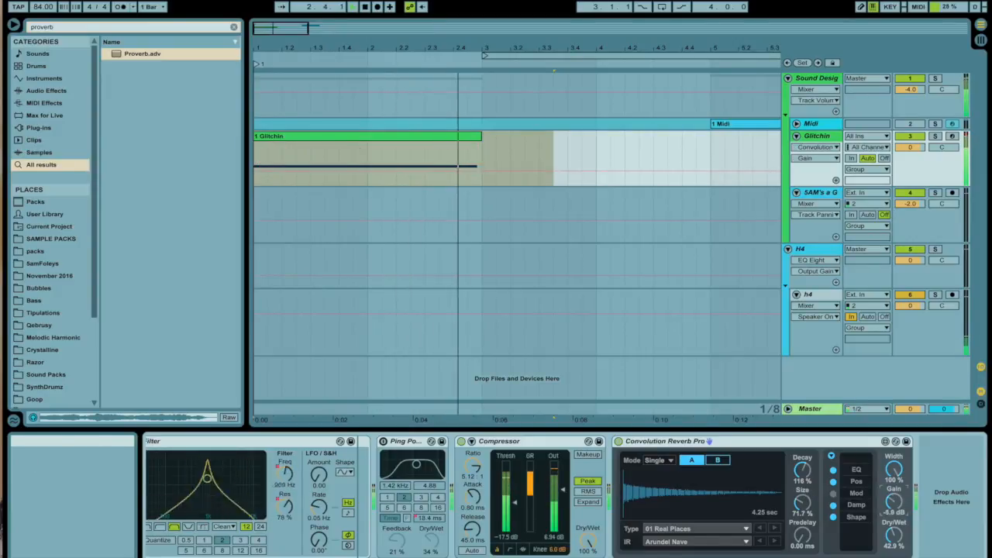
key("space")
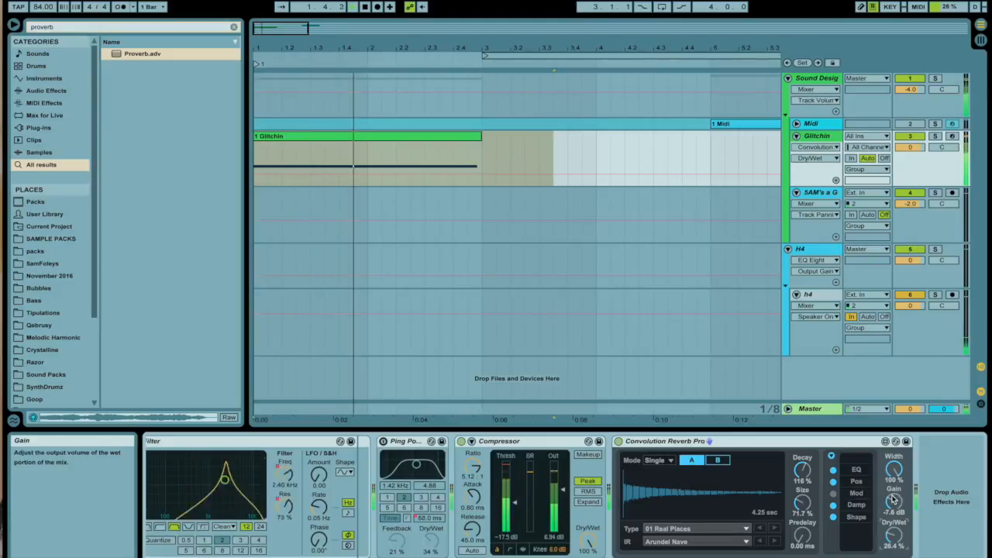
left_click_drag(802, 502, 802, 481)
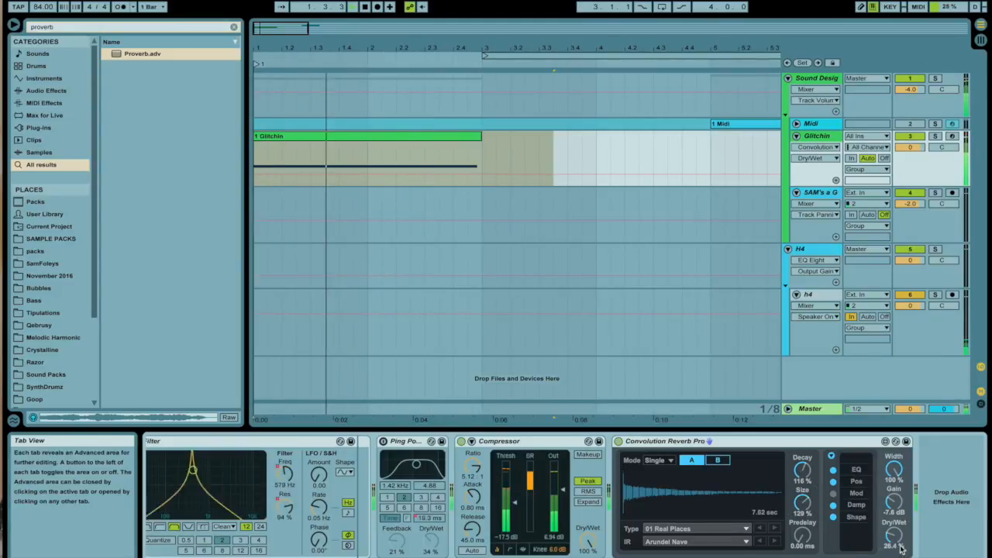
Shape the reverb's EQ with a mid boost at Q 0.33, a low-band cut, and a high-band cut of -11 dB at 2.30 kHz
left_click(857, 469)
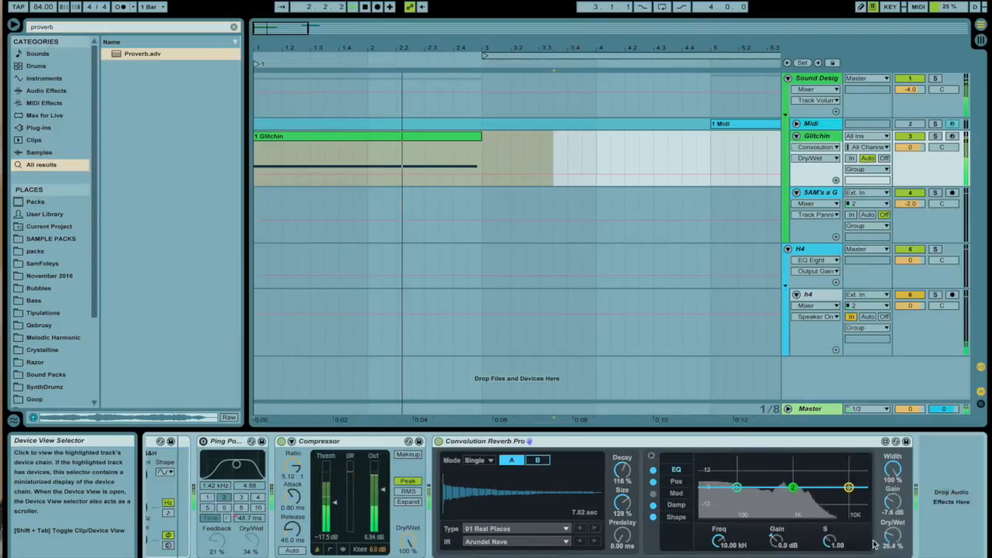
left_click_drag(793, 489, 793, 476)
left_click_drag(830, 543, 831, 552)
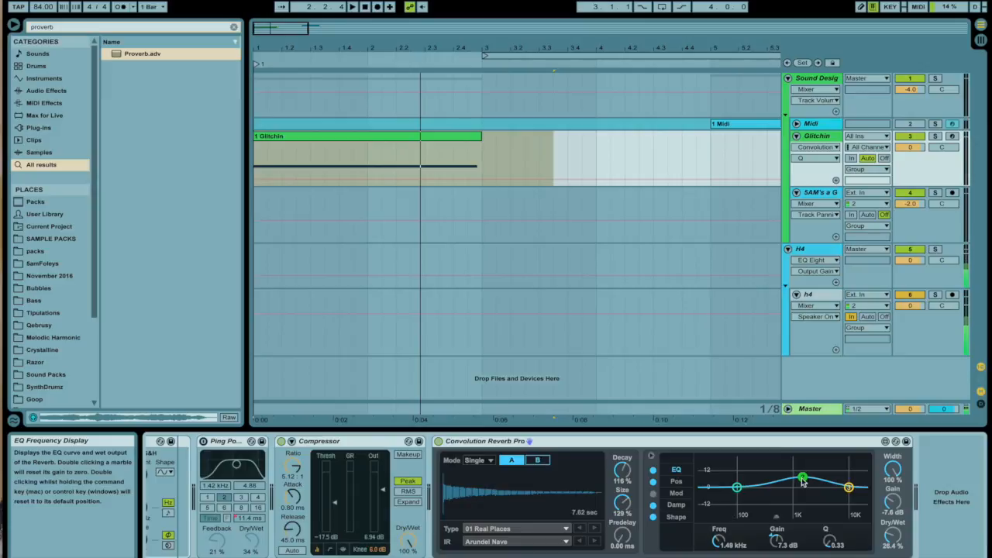
key("space")
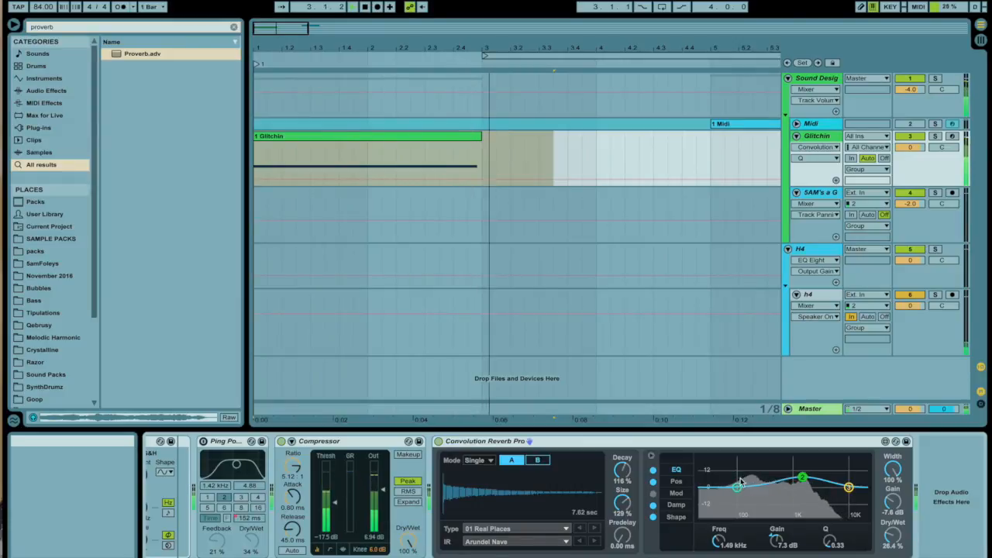
left_click_drag(737, 500, 761, 512)
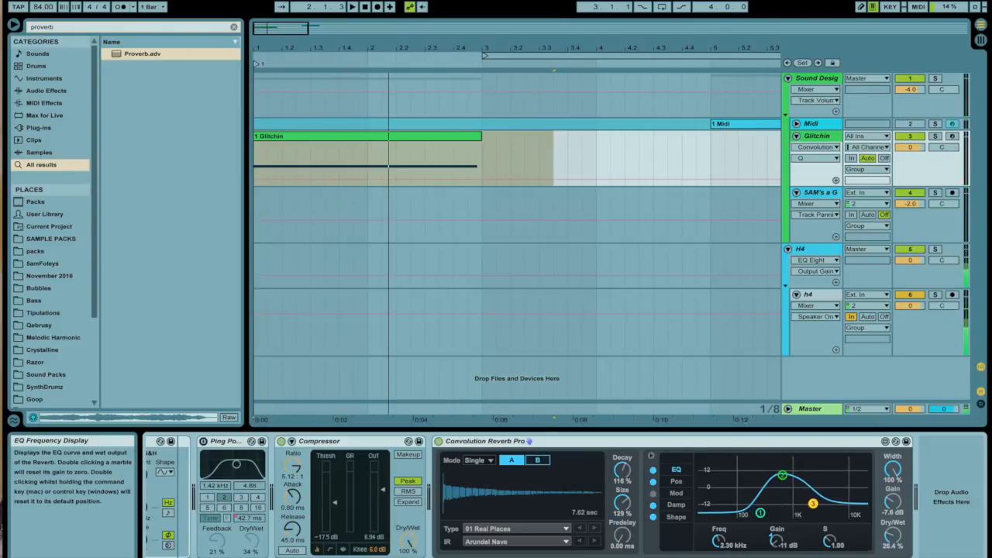
Set the reverb's gain to -10 dB and dry/wet to 22.4%, and lower the Compressor's output to about 4.3 dB while listening
key("space")
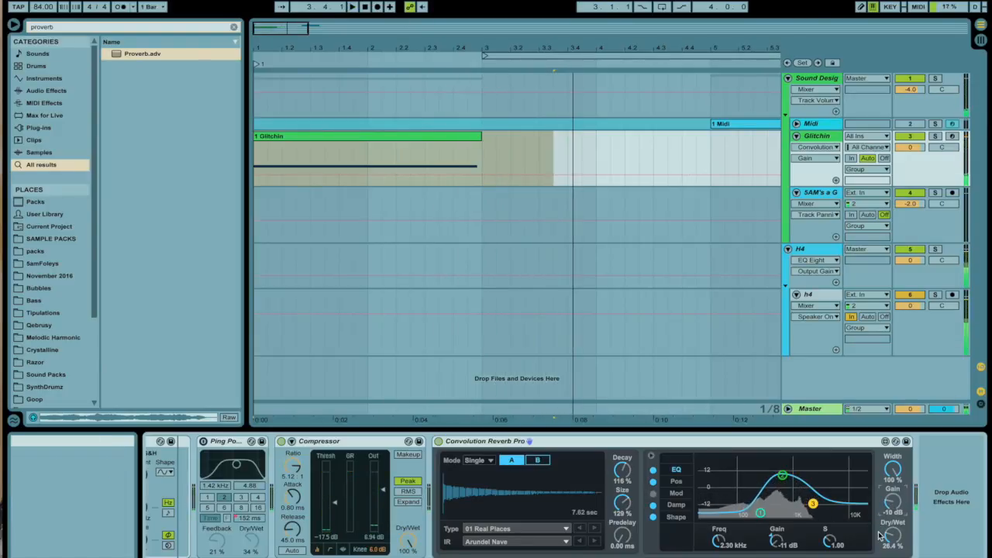
key("space")
left_click_drag(892, 536, 892, 541)
left_click(892, 506)
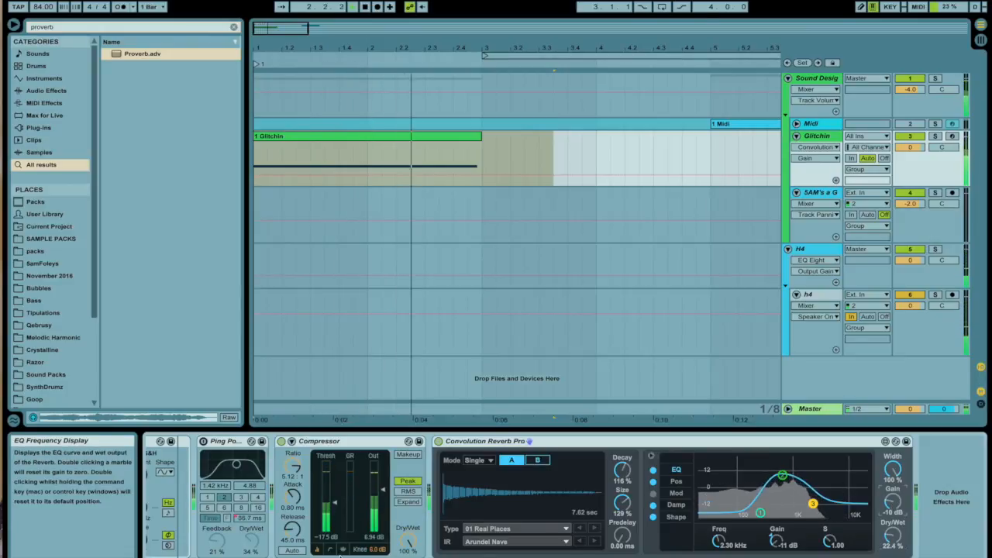
left_click_drag(381, 511, 381, 515)
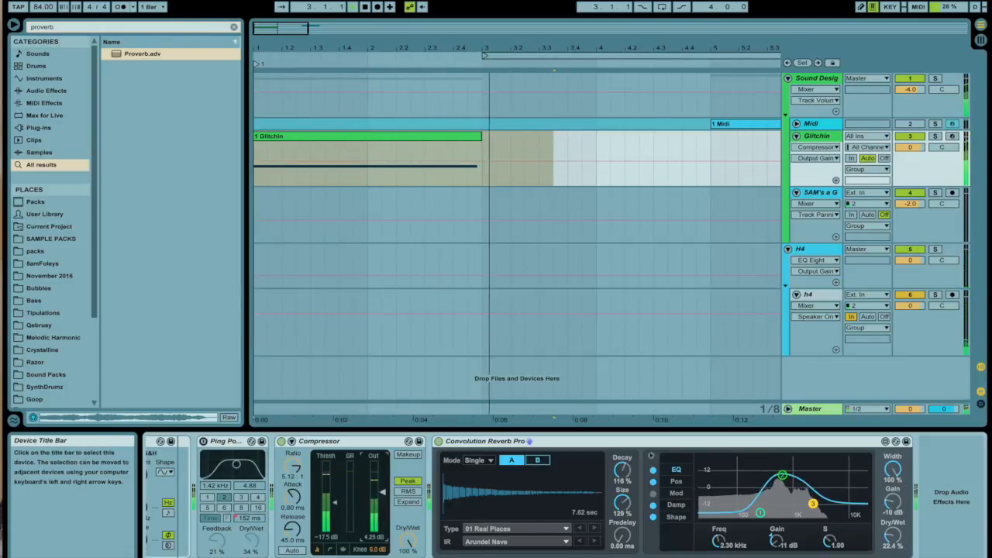
Search the browser for "redux" and insert Redux between the Compressor and the Convolution Reverb Pro
left_click(64, 29)
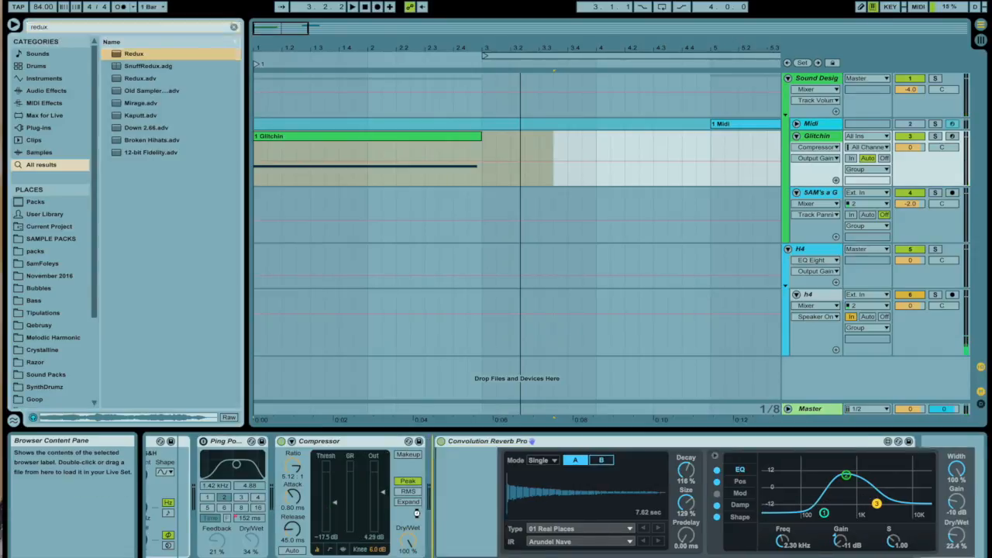
left_click_drag(134, 54, 439, 496)
key("space")
Set Redux to soft downsampling at 1.15, audition it, and bypass the device to compare during playback
mouse_move(449, 538)
left_mouse_down()
mouse_move(450, 508)
mouse_move(454, 552)
mouse_move(453, 540)
left_mouse_up()
key("space")
key("space")
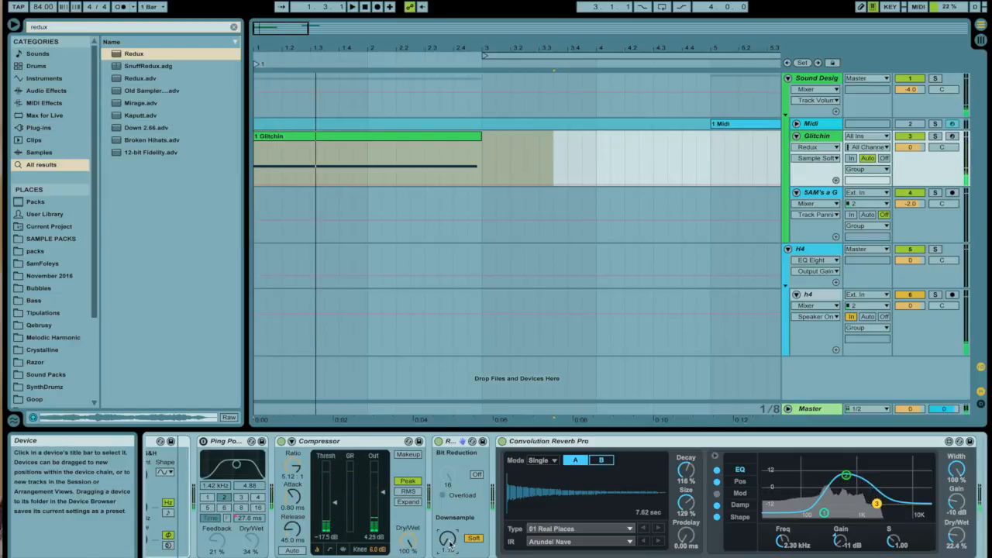
left_click(438, 442)
key("space")
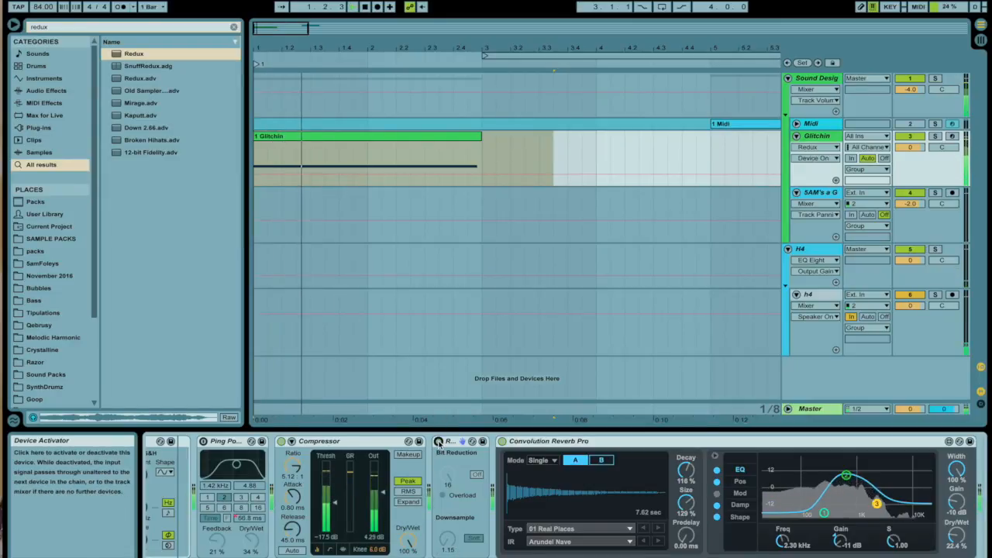
Re-enable Redux and audition its soft downsampling at 1.00, then raise it to about 12.5
key("space")
left_click(438, 442)
left_click_drag(458, 551, 458, 555)
key("space")
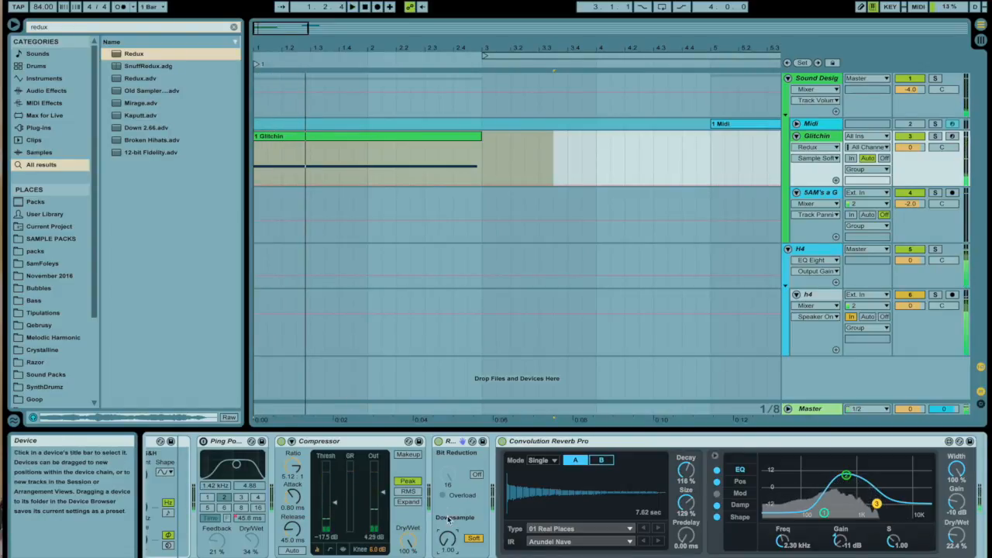
left_click_drag(447, 539, 447, 497)
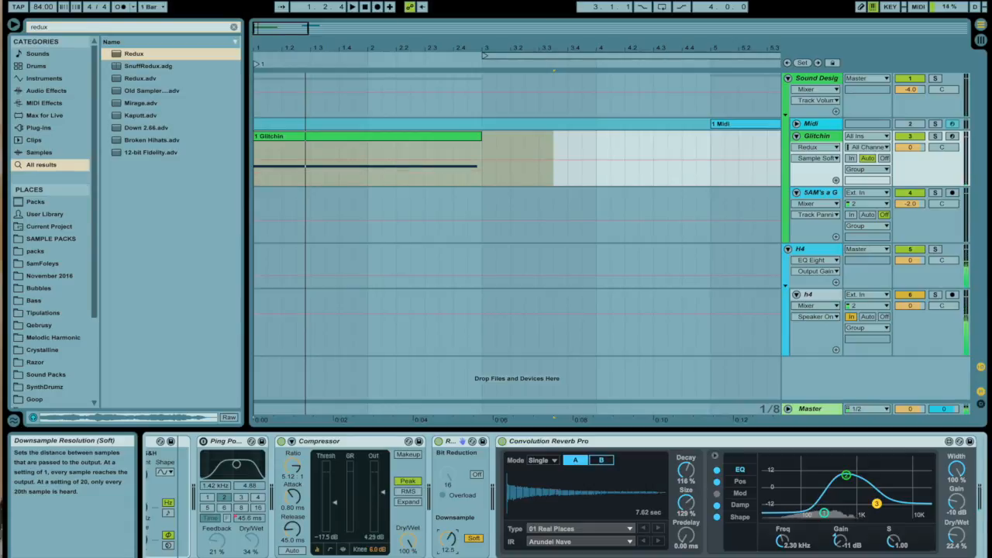
Draw Redux soft-downsampling automation with small bumps above 1.00 over the first beats of the Glitchin clip and audition it
left_click(256, 185)
left_click(275, 184)
left_click_drag(275, 183, 275, 184)
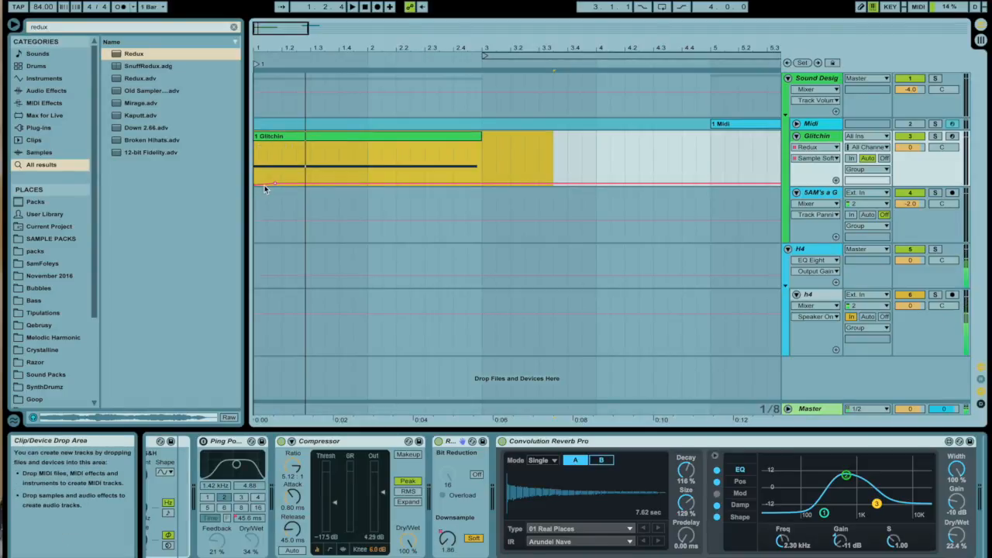
left_click_drag(284, 185, 284, 187)
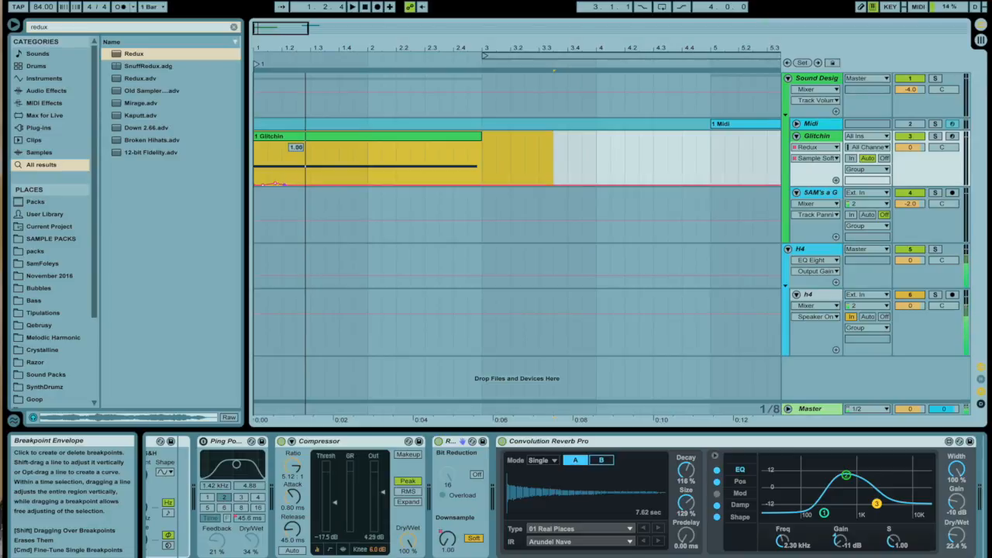
left_click_drag(305, 185, 327, 186)
left_click(309, 164)
key("space")
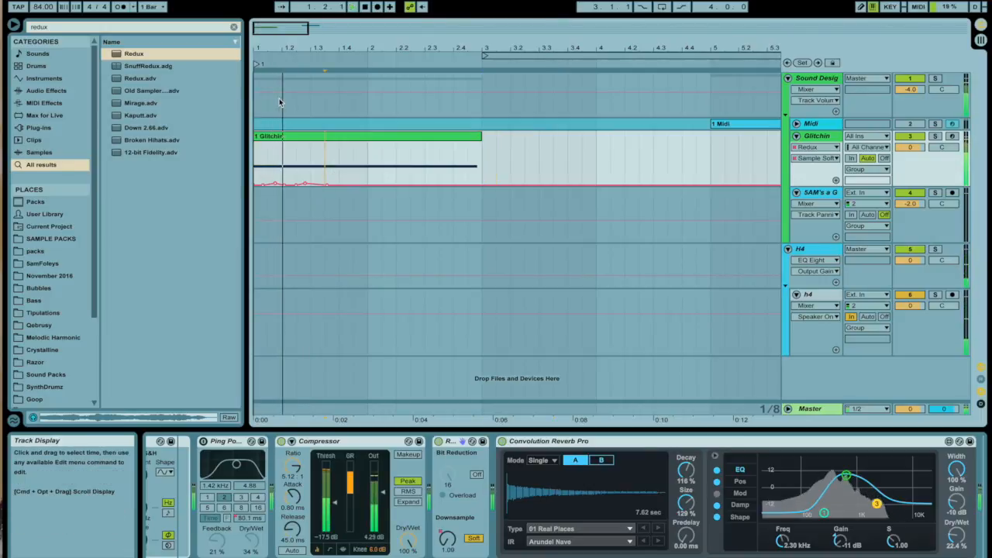
Extend the downsampling automation to the end of the Glitchin clip with small uneven breakpoints between about 1.2 and 1.8
left_click_drag(335, 185, 337, 183)
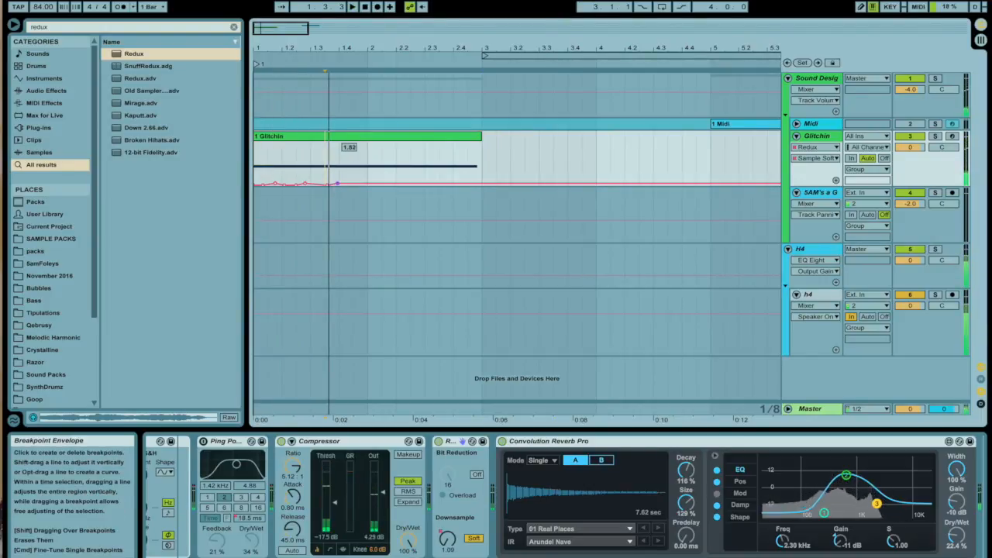
left_click(374, 183)
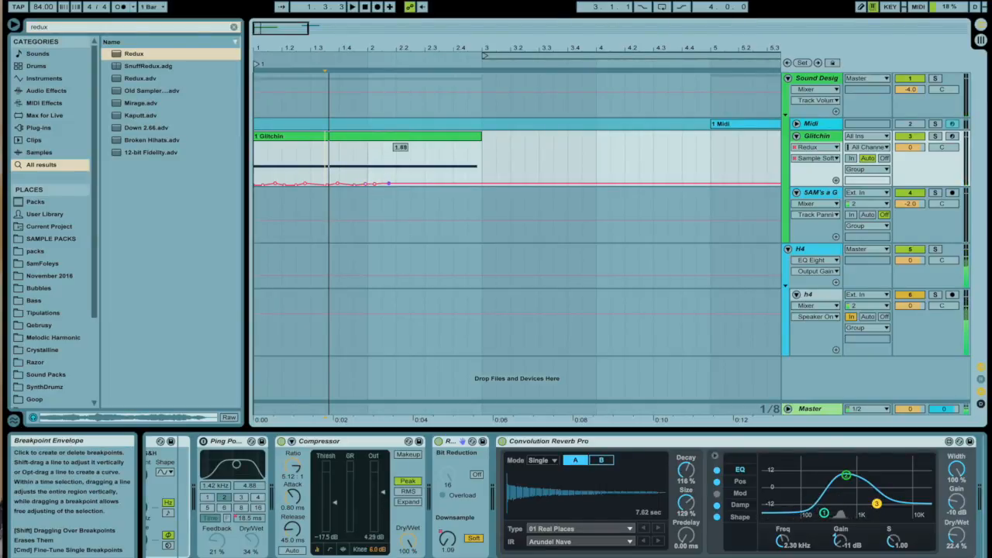
left_click(401, 185)
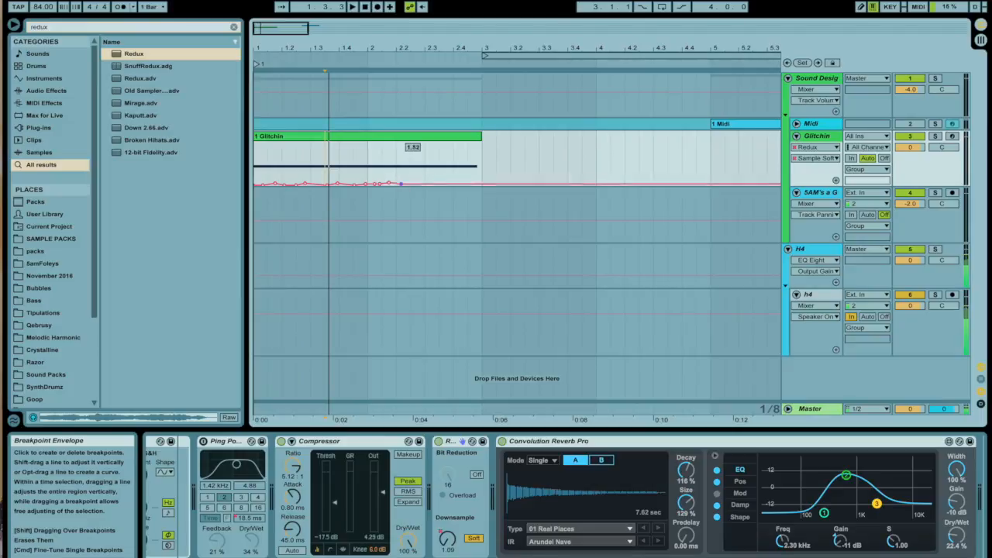
left_click(418, 185)
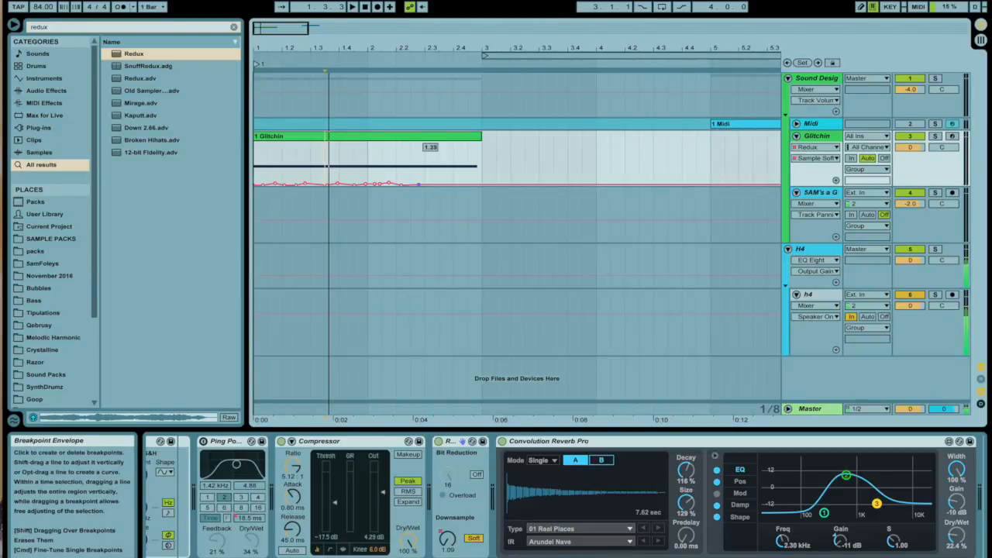
left_click(437, 185)
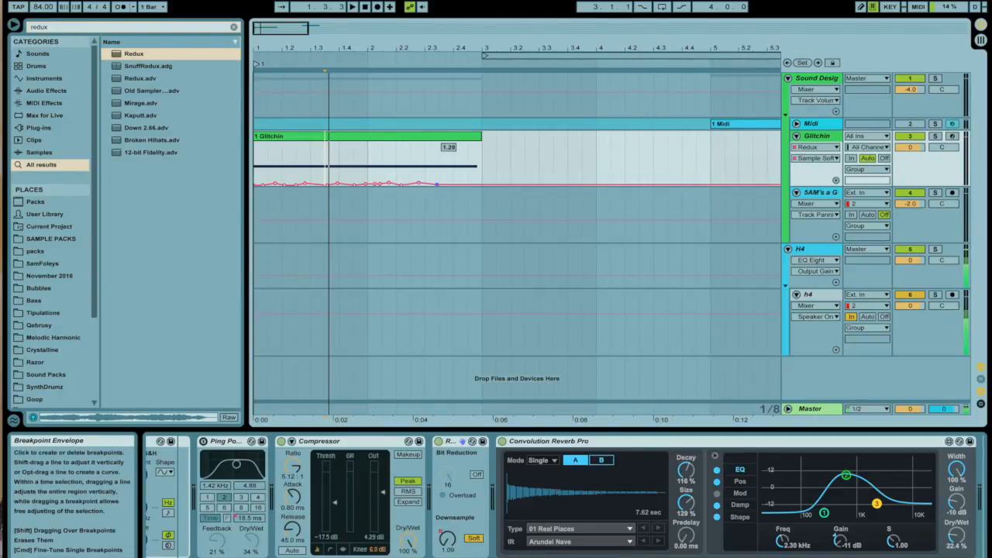
left_click(447, 184)
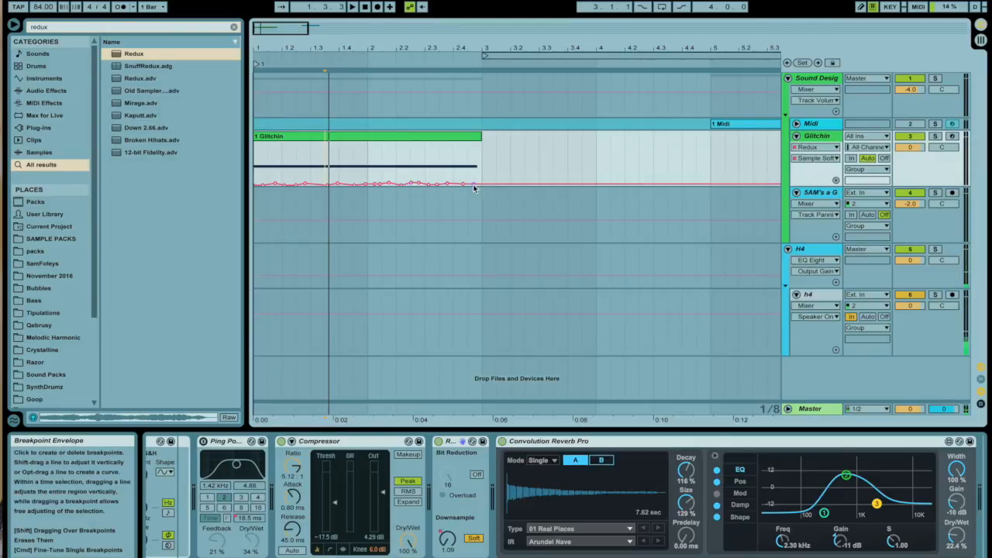
left_click_drag(475, 182, 475, 181)
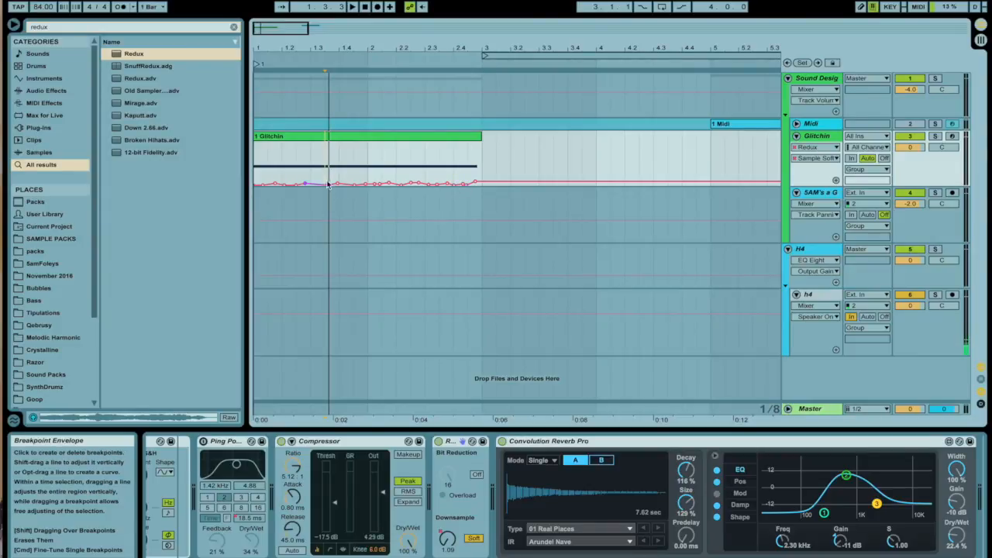
Add sharper downsampling peaks near beats 1.4, 2.2 and 2.4, the highest about 5.6, and play the Glitchin clip
left_click_drag(348, 184, 349, 171)
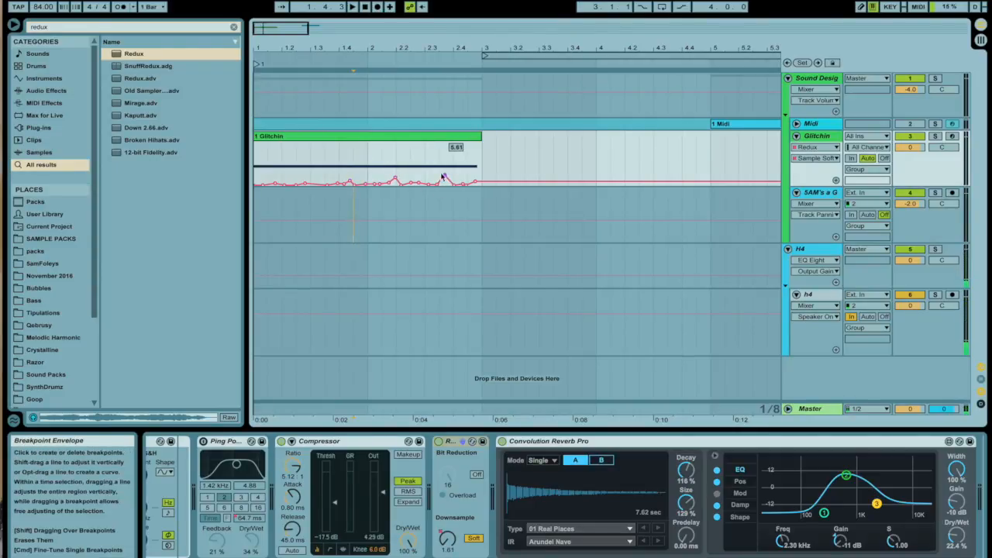
left_click(397, 135)
key("space")
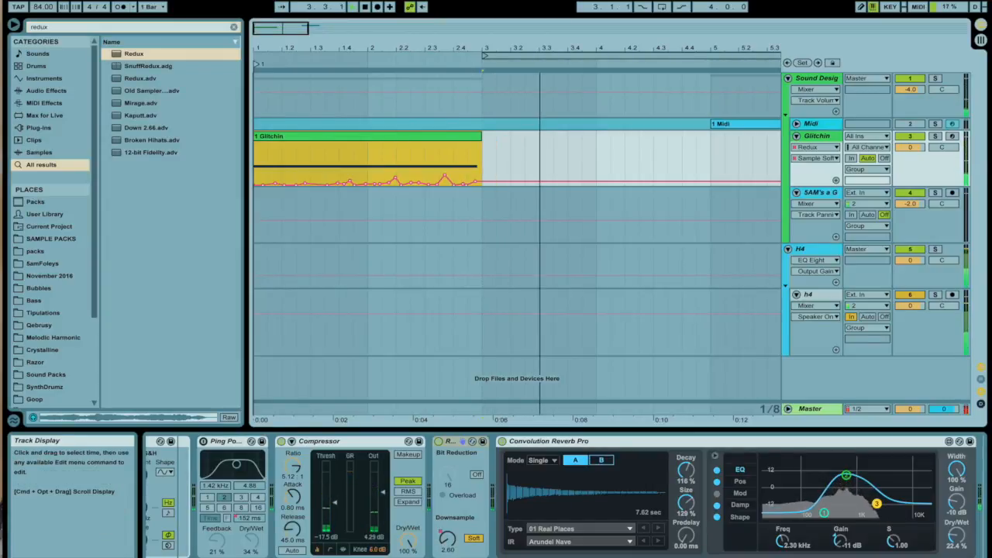
Freeze the Glitchin track and copy its frozen clip to bar 3 of the audio track below, muting the original track
right_click(821, 137)
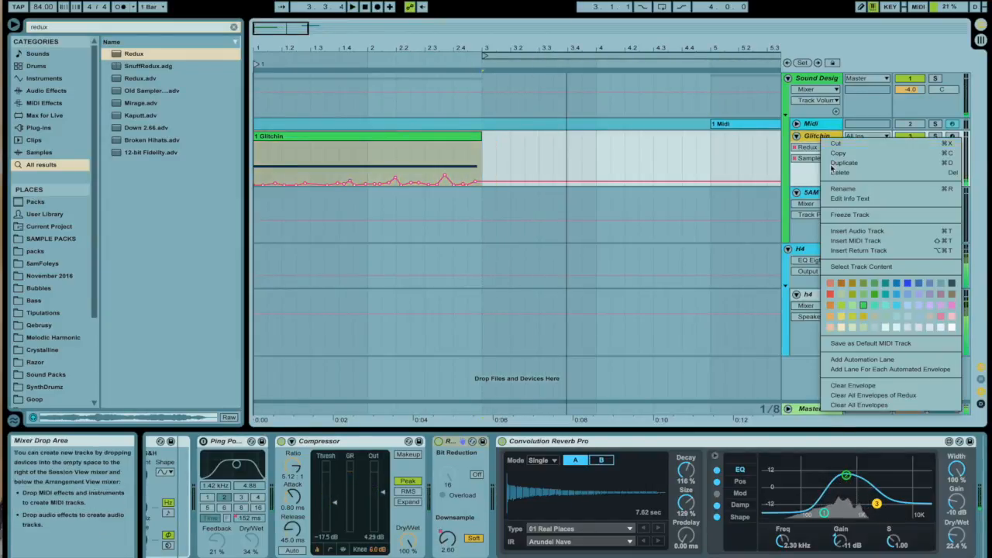
left_click(850, 215)
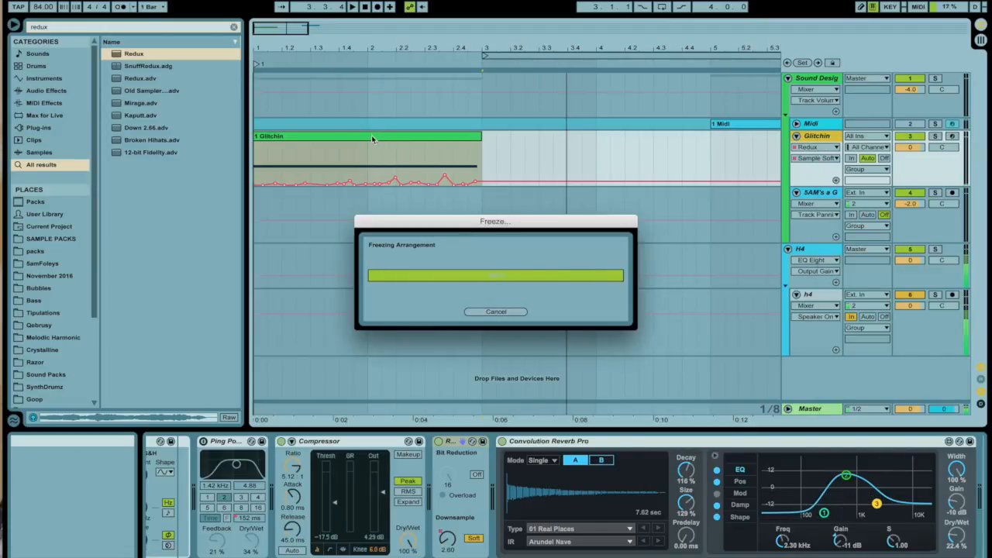
left_click_drag(328, 137, 329, 209)
left_click_drag(535, 226, 560, 226)
left_click(903, 138)
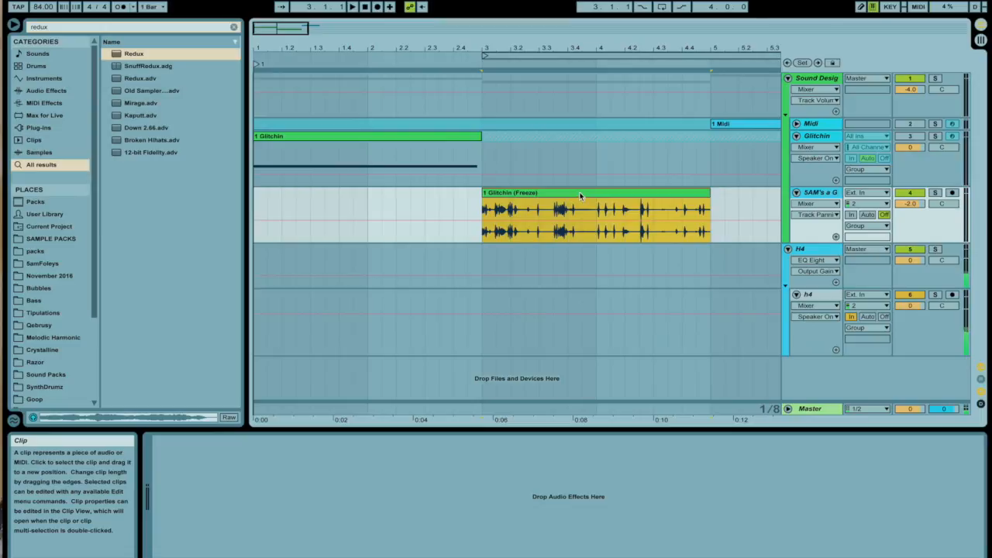
Search the browser for "eq" and insert EQ Eight on the audio track holding the frozen clip
left_click(820, 194)
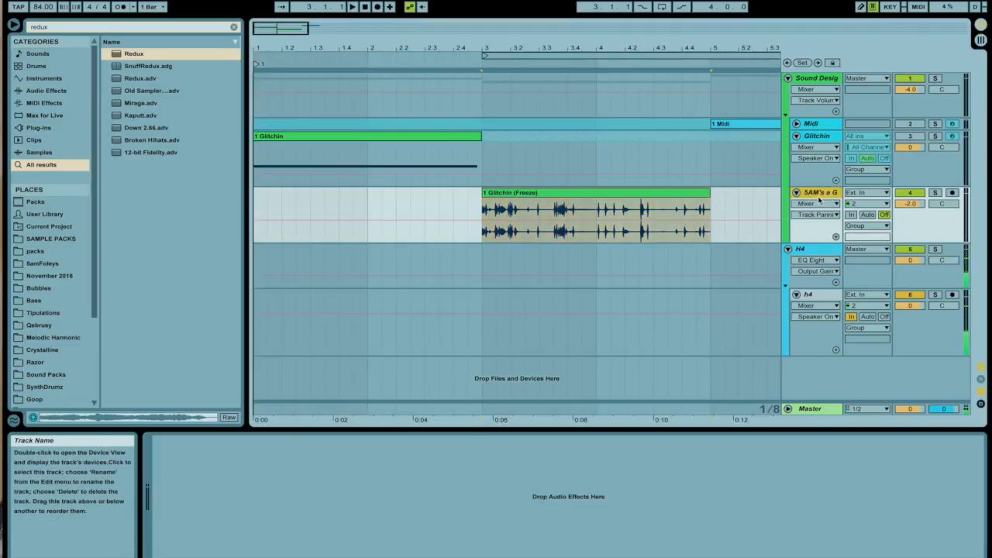
left_click(90, 28)
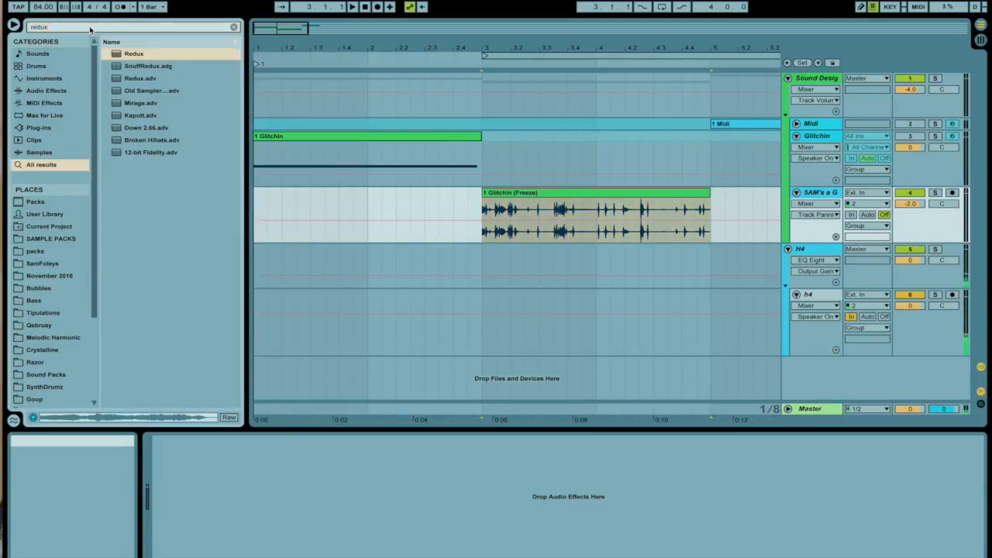
type("eq")
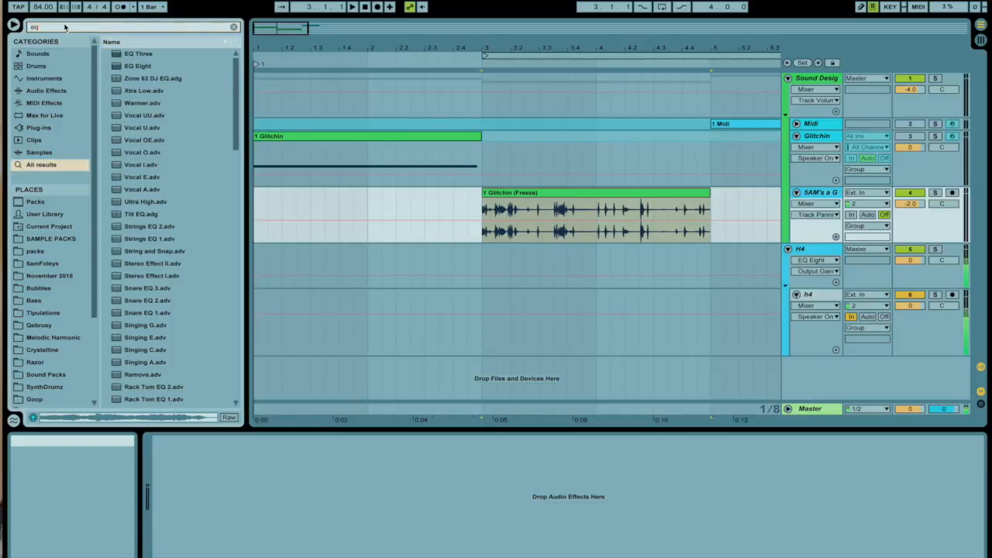
left_click_drag(139, 66, 381, 494)
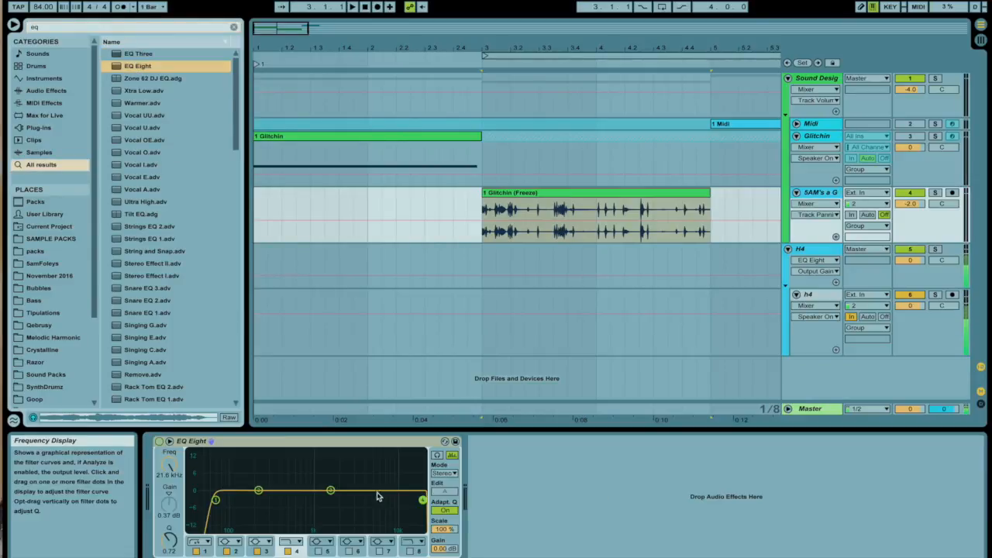
Raise the EQ Eight low cut's frequency and shape a broad low-mid boost with band 2
mouse_move(224, 504)
left_mouse_down()
mouse_move(256, 500)
mouse_move(243, 506)
left_mouse_up()
key("space")
key("space")
left_click_drag(259, 490, 262, 487)
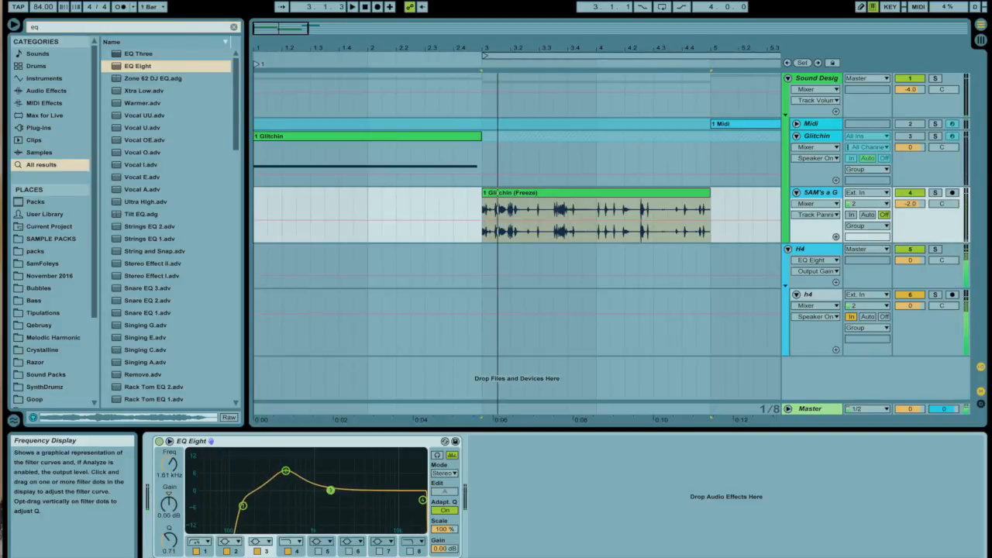
left_click_drag(169, 540, 169, 555)
left_click_drag(169, 505, 169, 496)
left_click_drag(295, 474, 303, 480)
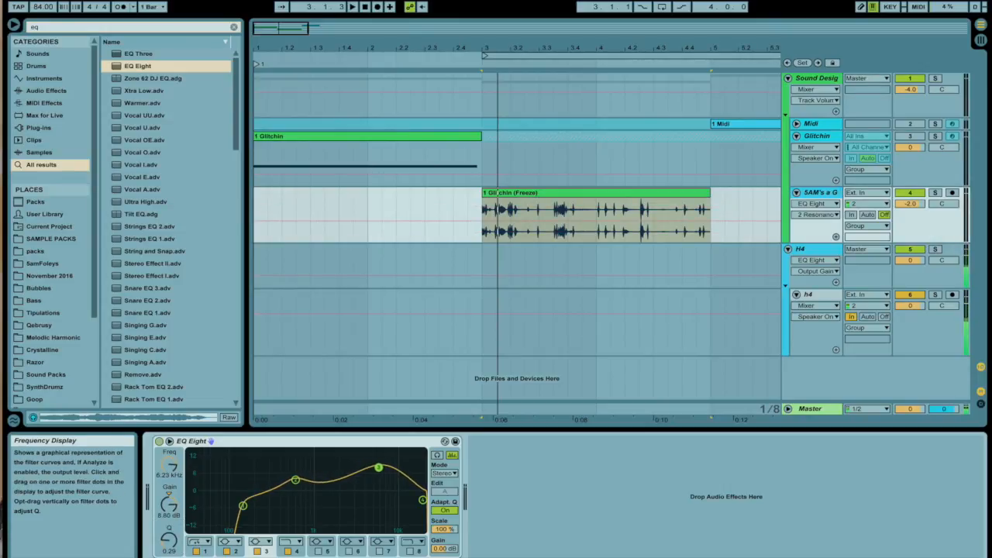
Set EQ Eight band 3 to a wide 6.07 dB boost at 4.83 kHz with Q 0.32
left_click_drag(169, 541, 169, 539)
key("space")
mouse_move(377, 472)
left_mouse_down()
mouse_move(366, 452)
mouse_move(392, 473)
left_mouse_up()
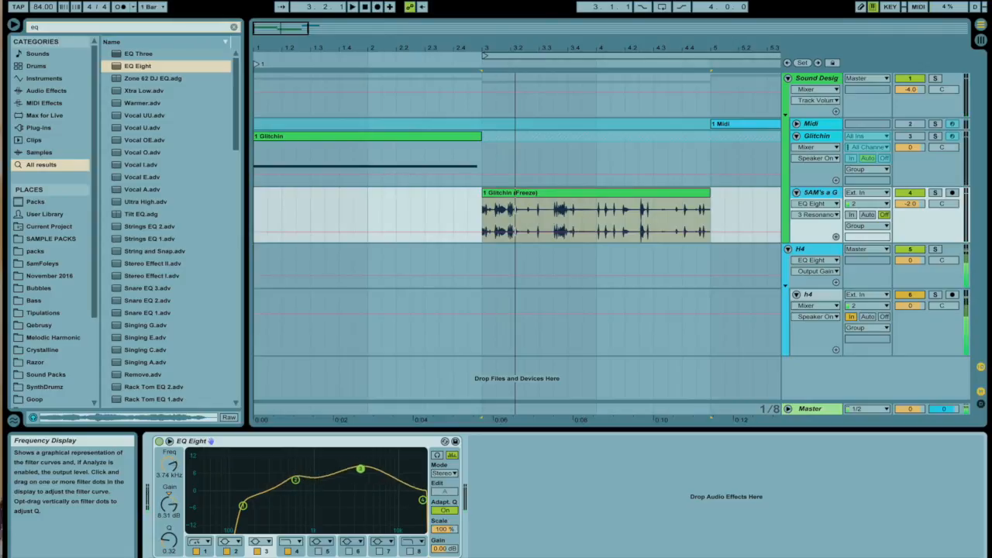
left_click_drag(367, 474, 369, 474)
Search the browser for "ott" and insert the OTT plug-in after EQ Eight, moving its window clear of the browser
left_click(74, 28)
type("ott")
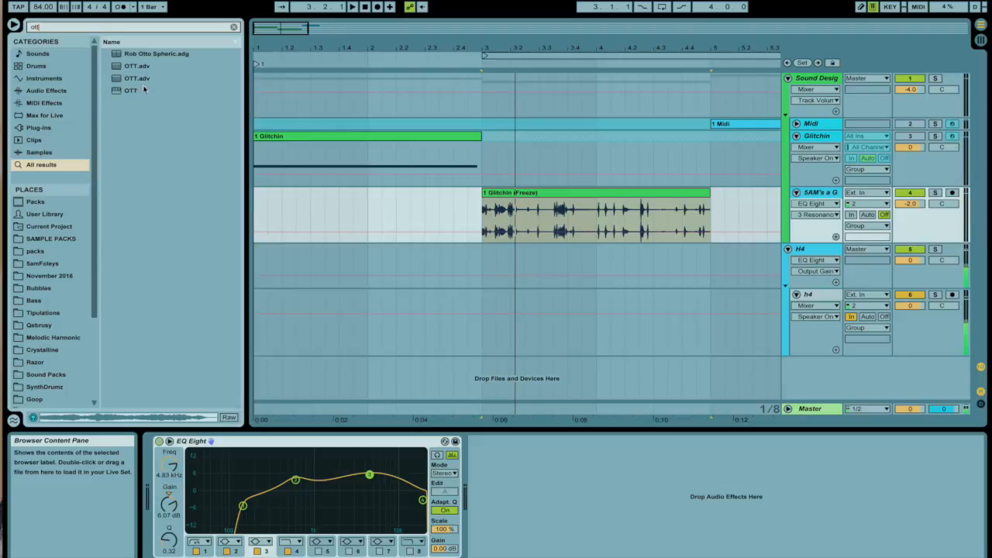
left_click(129, 92)
left_click_drag(505, 483, 503, 482)
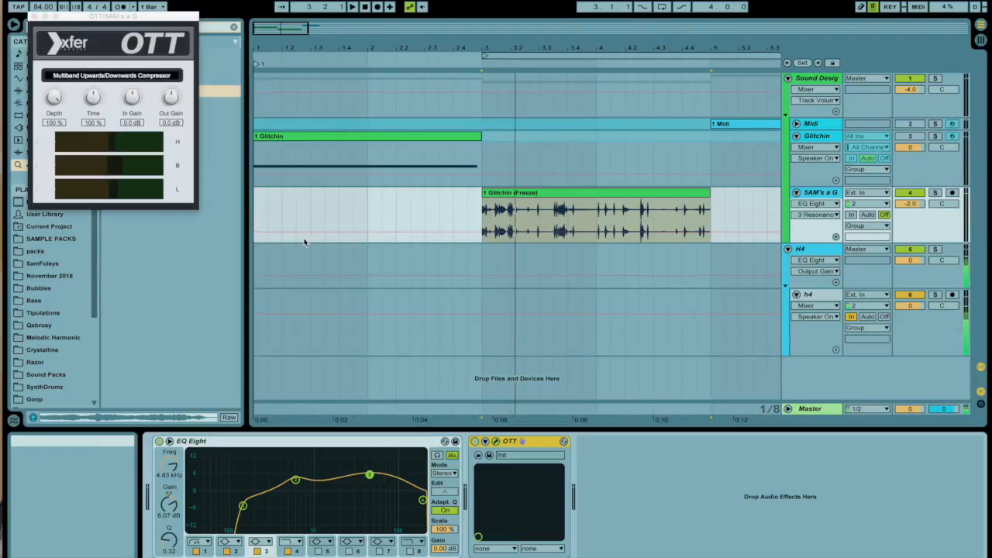
left_click_drag(81, 28, 813, 49)
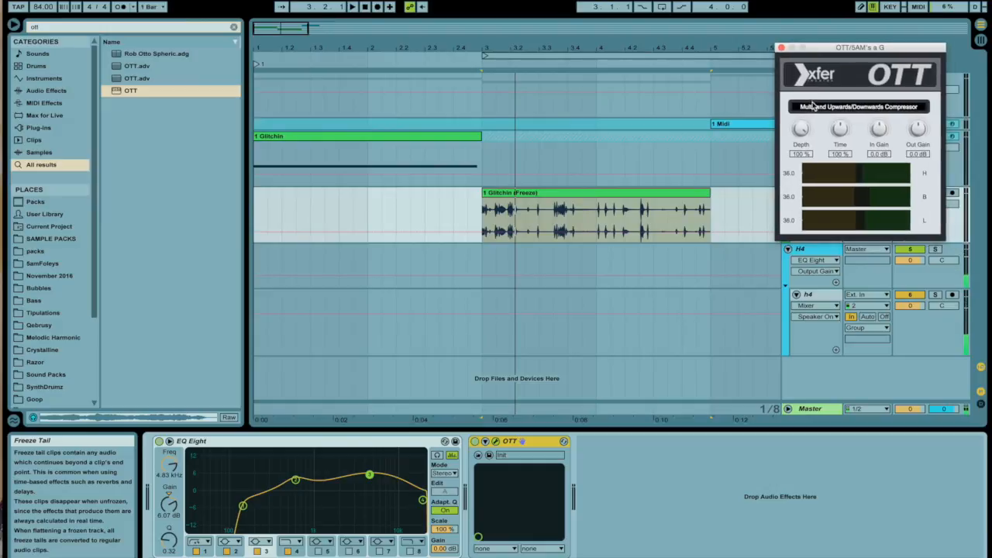
Set OTT's depth to 24% and output gain to 3.4 dB, and compare it bypassed and active during playback
left_click_drag(802, 231, 793, 234)
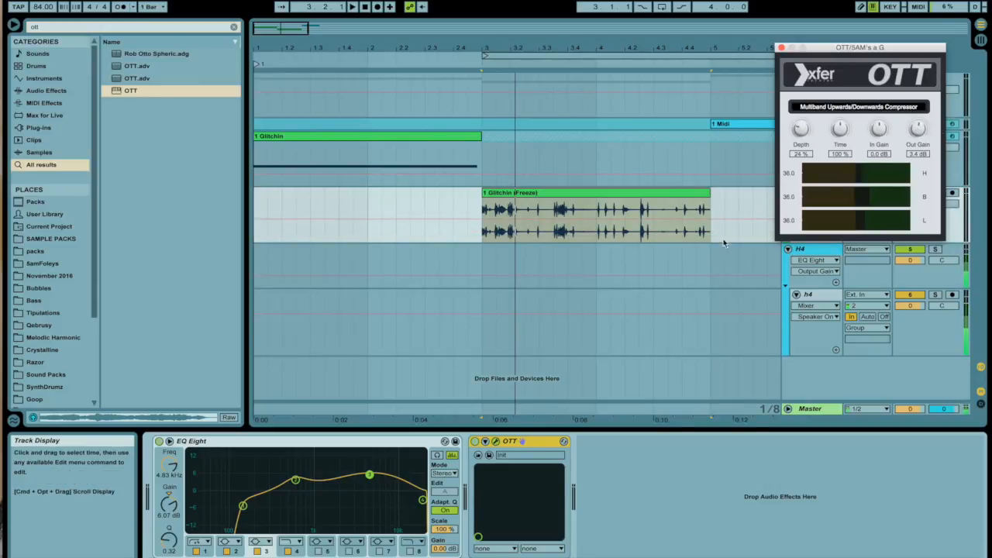
key("space")
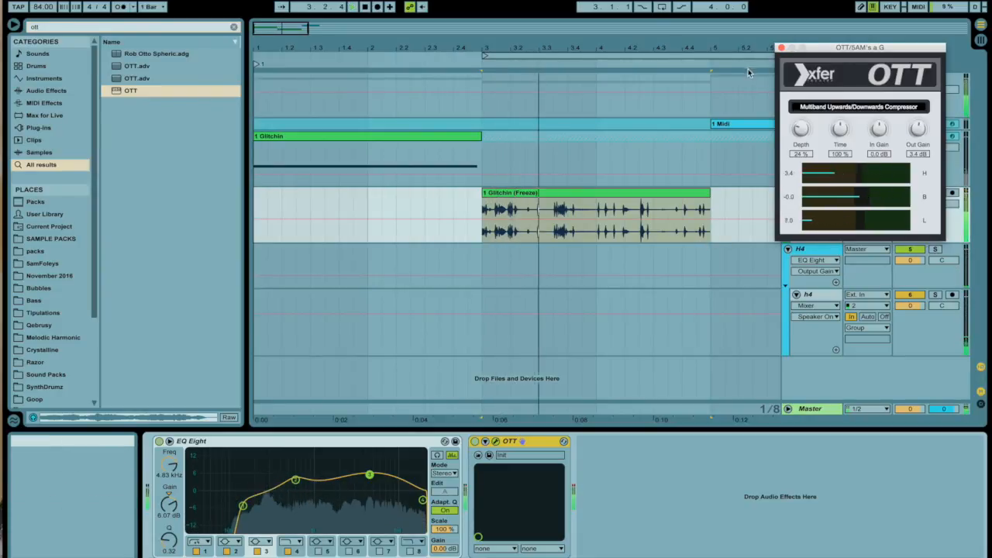
left_click(475, 447)
left_click(475, 441)
key("space")
left_click(475, 442)
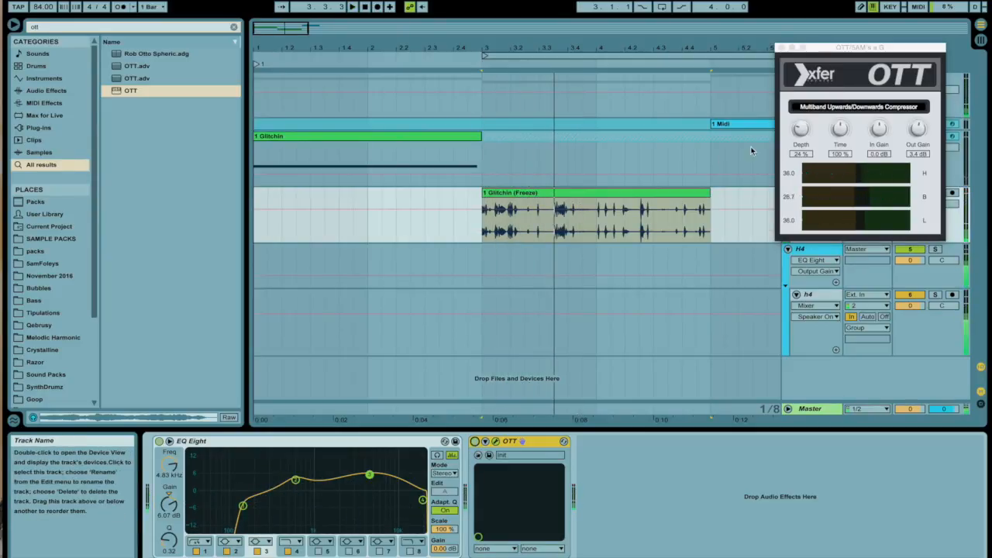
Play the processed clip and move EQ Eight's band 1 low cut up to 264 Hz
key("space")
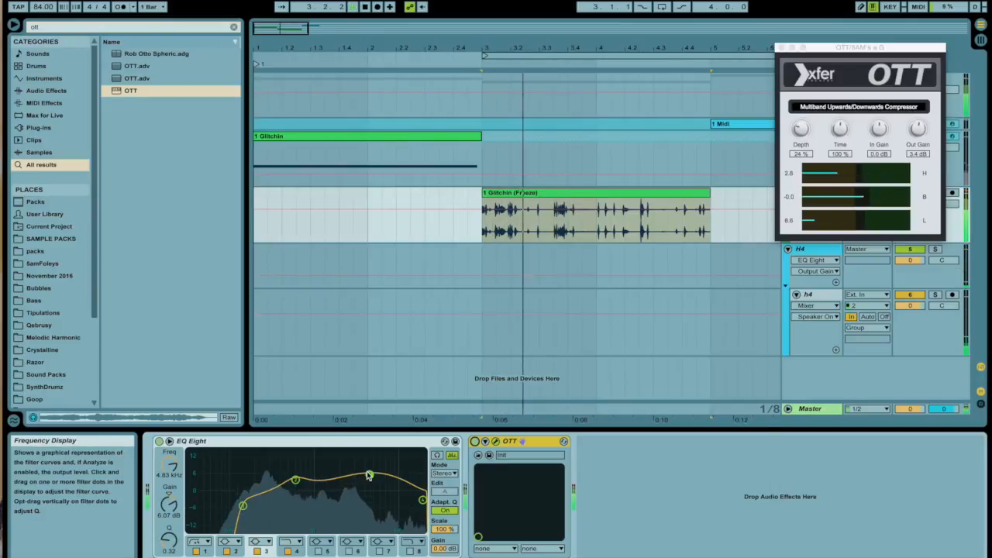
left_click_drag(242, 505, 266, 508)
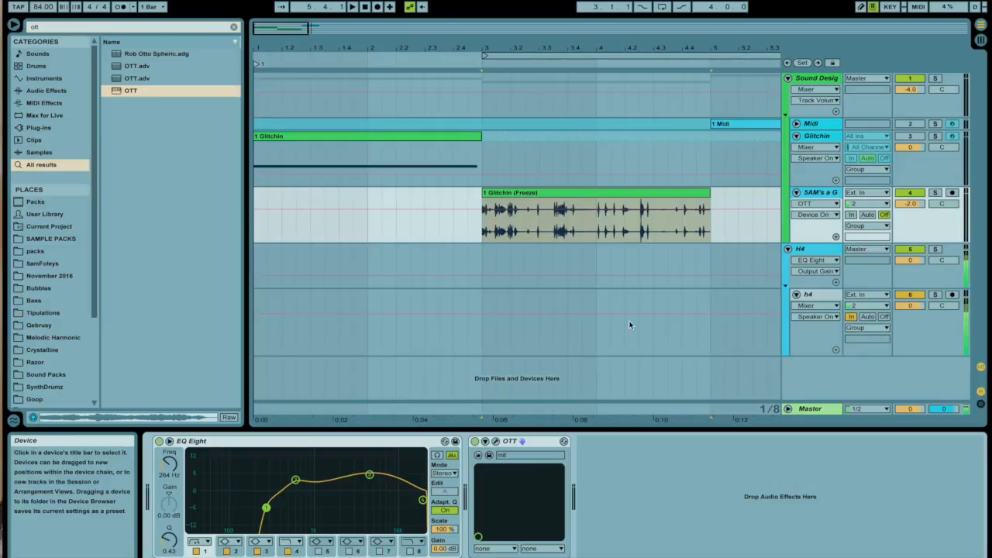
Freeze the audio track with the EQ Eight and OTT processing
left_click(815, 199)
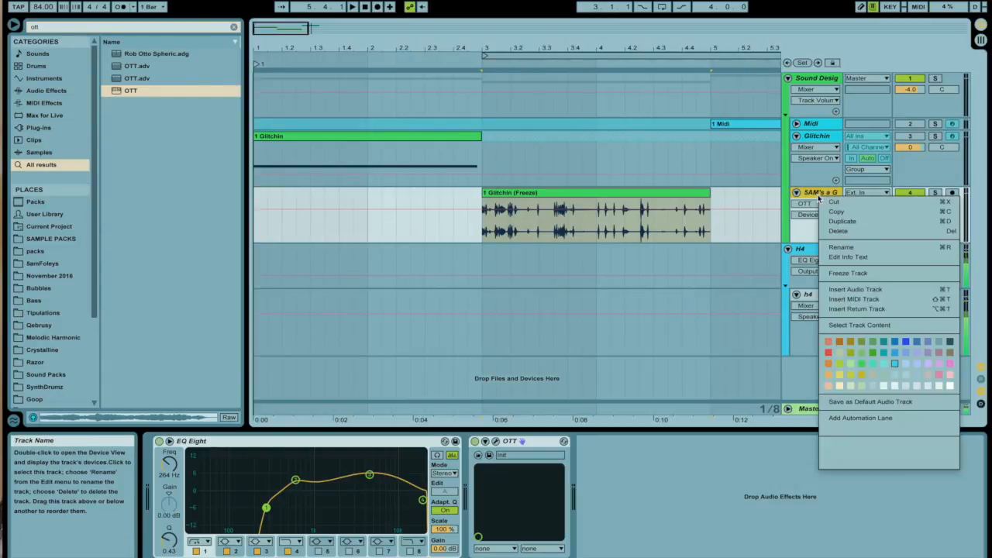
right_click(814, 196)
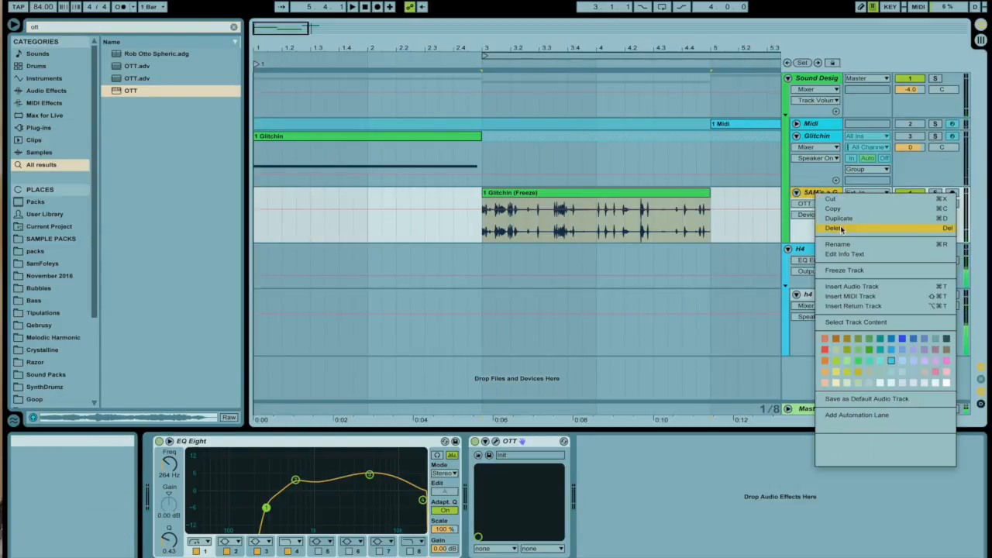
left_click(848, 271)
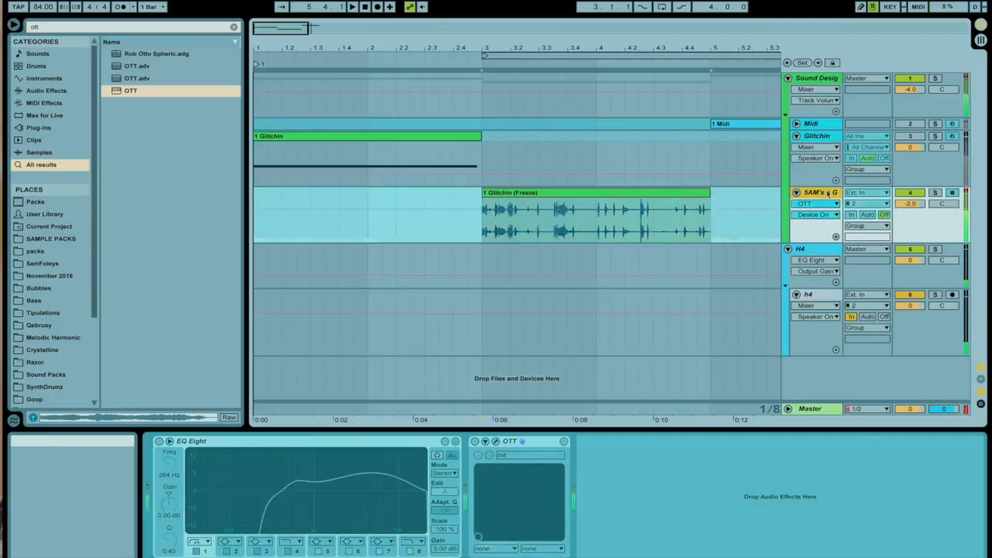
Flatten the frozen audio track, and undo back to the unfrozen clip with its EQ Eight and OTT devices
right_click(817, 195)
left_click(849, 280)
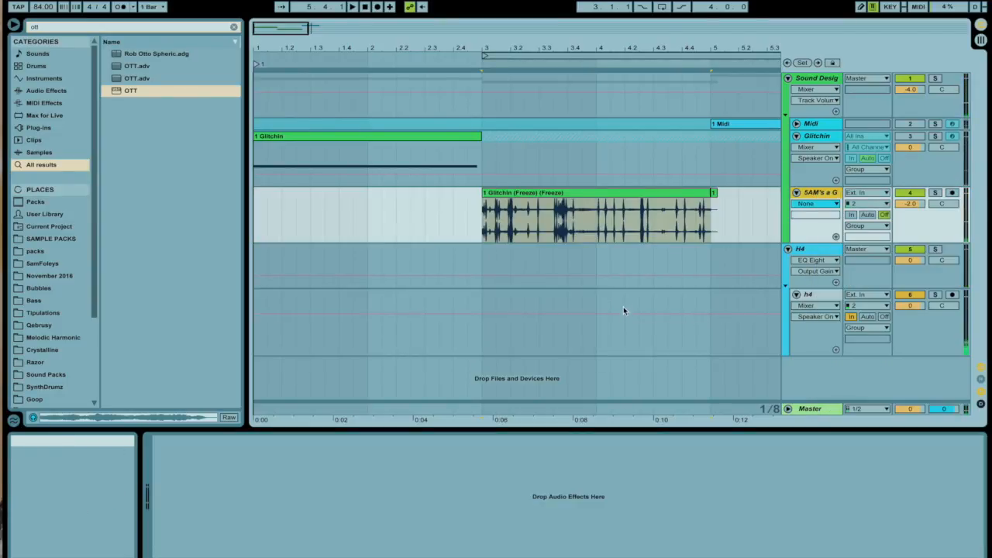
left_click(663, 221)
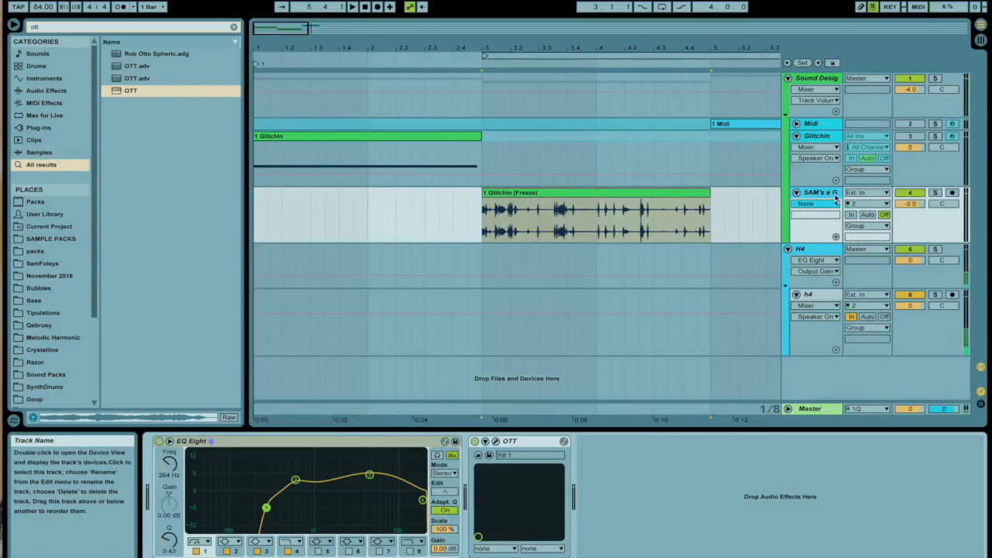
Set OTT's input gain and output gain to -1.3 dB, and freeze the audio track again
left_click(495, 441)
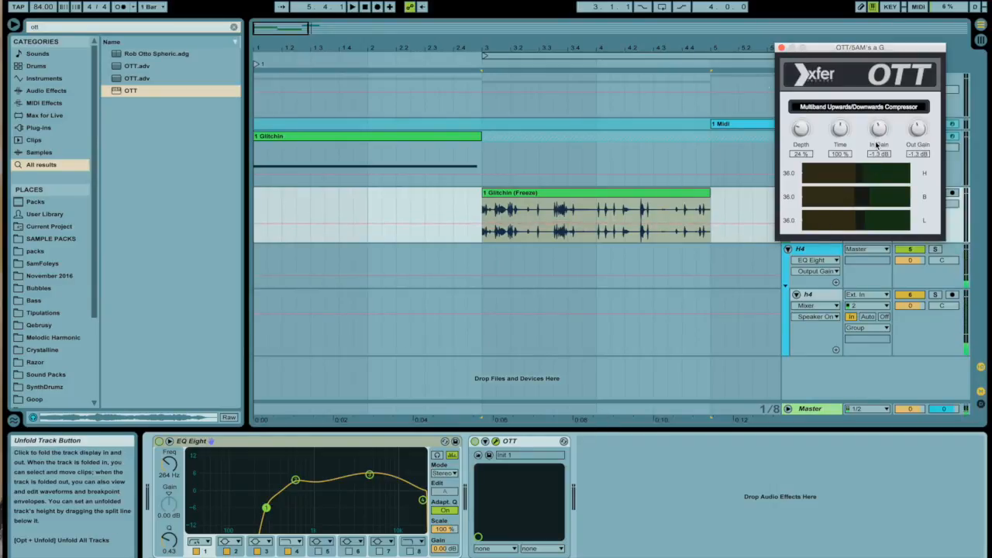
left_click(781, 48)
right_click(825, 192)
left_click(852, 268)
Insert a new audio track below the frozen one, copy the frozen clip onto it, and leave its volume at 0
key("super+t")
left_click_drag(609, 200, 616, 257)
left_click(904, 262)
key("Delete")
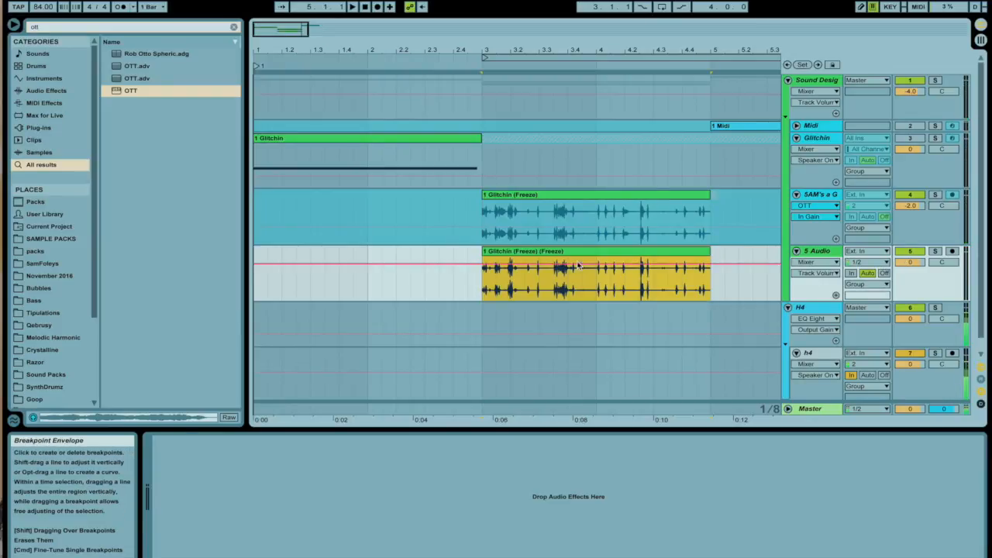
Open the copied clip's sample waveform and play it back
double_click(659, 254)
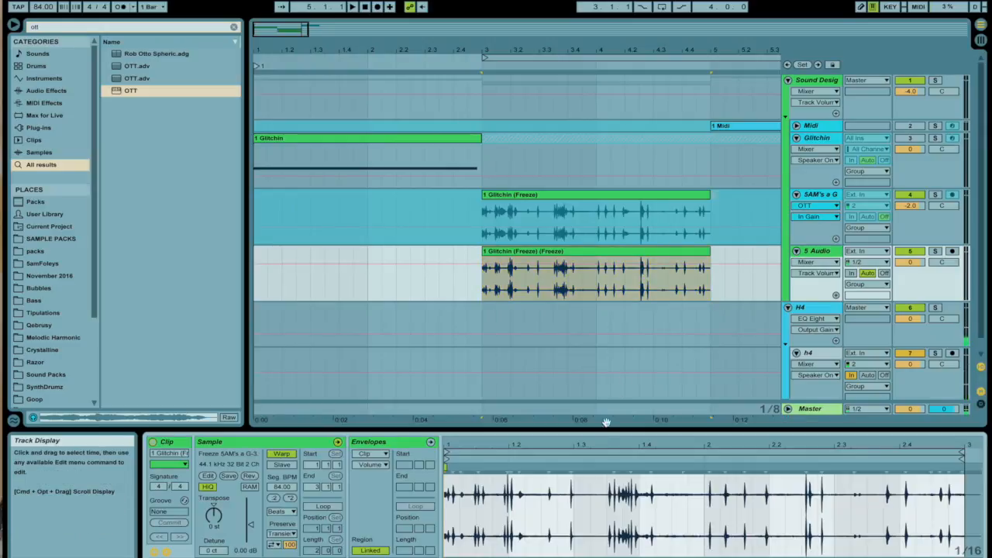
left_click_drag(578, 443, 578, 366)
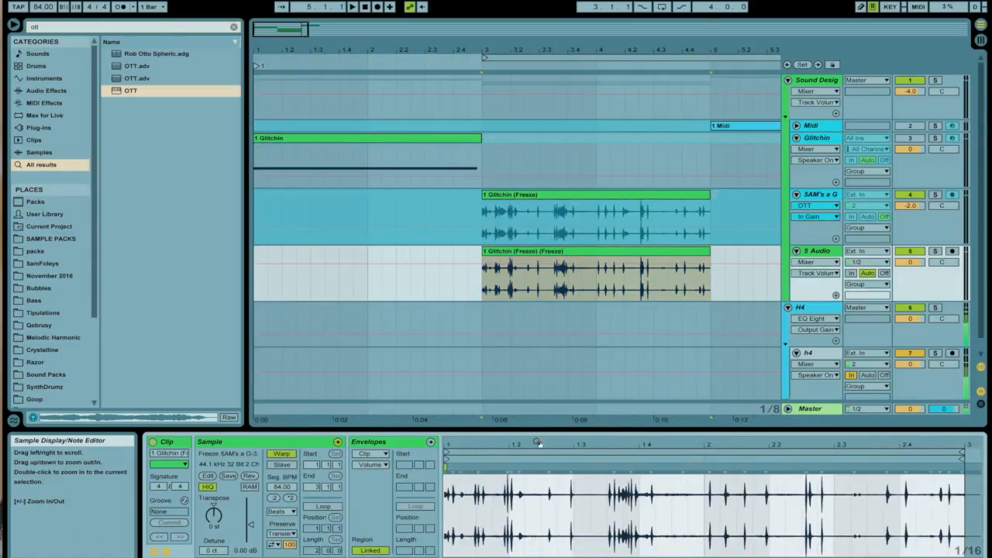
key("space")
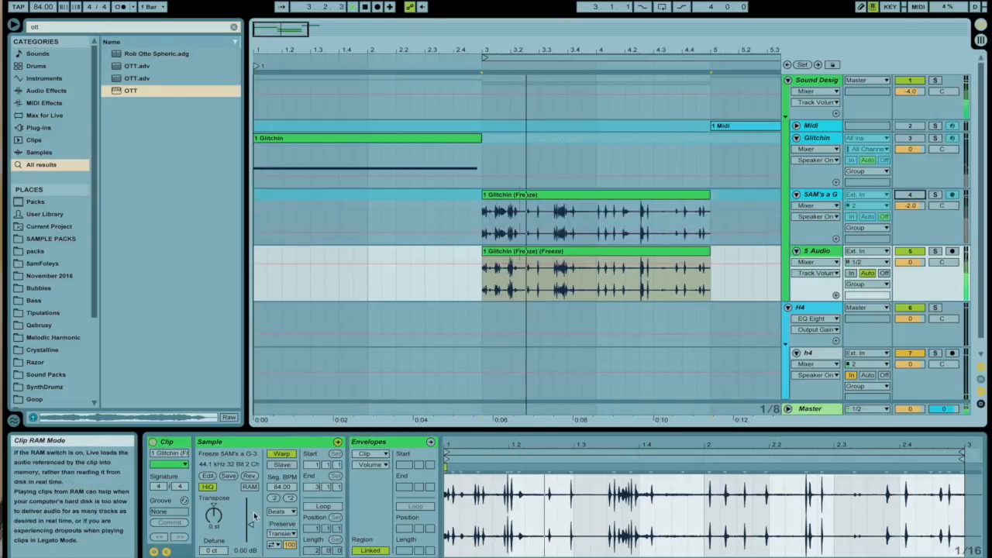
Try a Gate on the new audio track, and delete that track
left_click(814, 253)
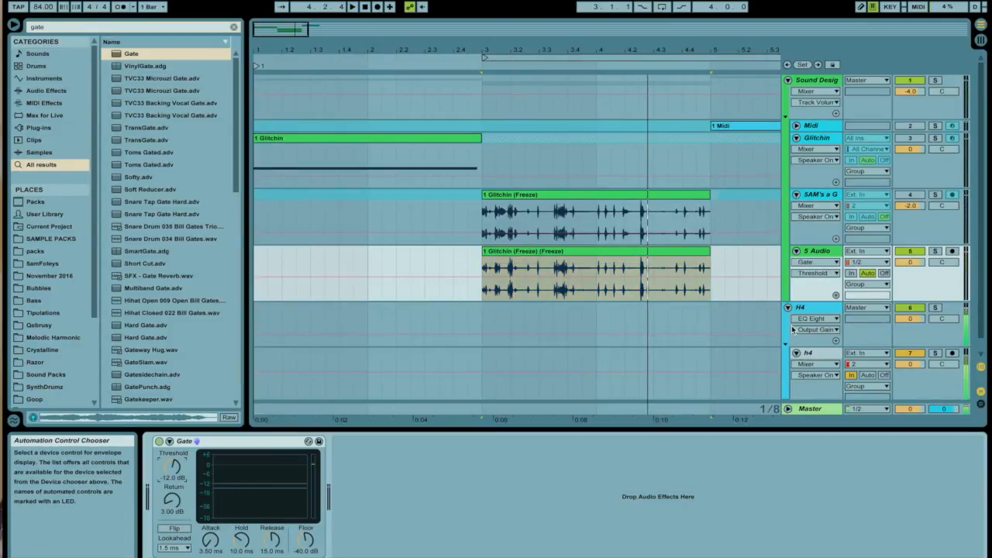
key("Delete")
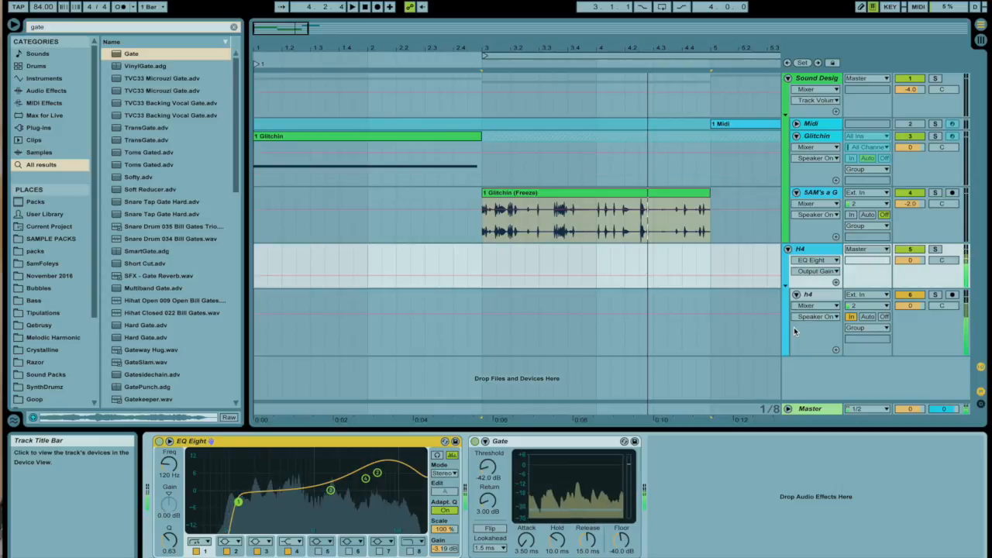
Undo the resampling edits until the Glitchin MIDI track is unfrozen again
key("super+z")
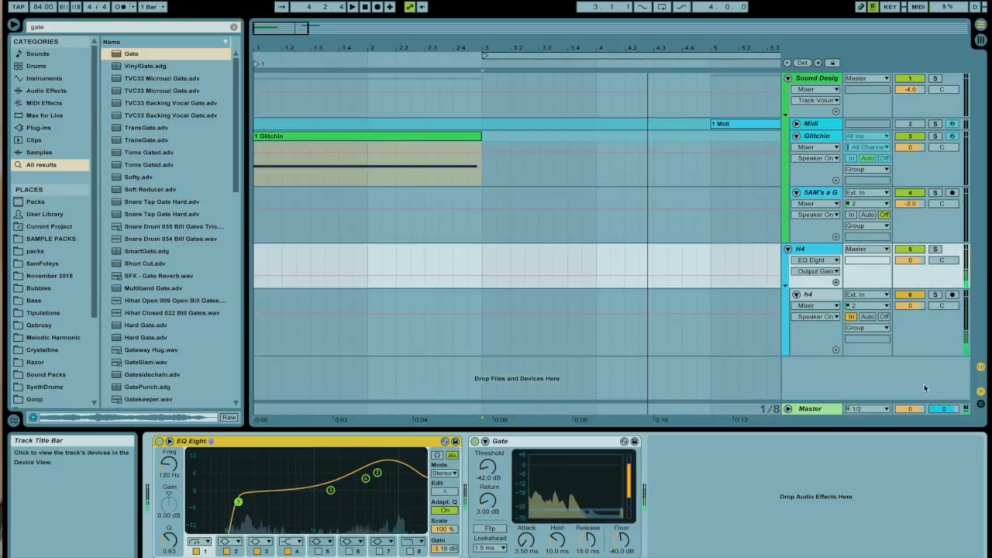
left_click(827, 136)
key("super+z")
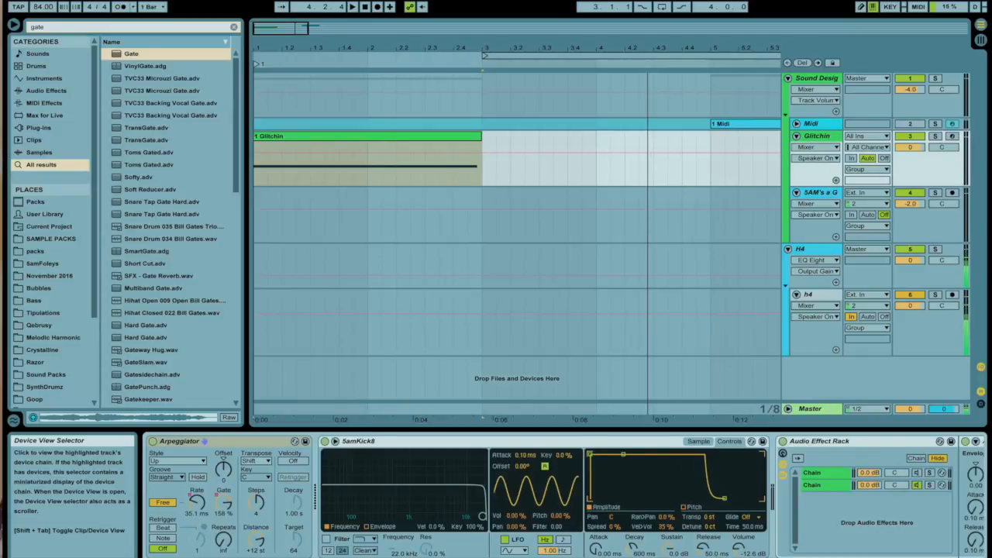
Set Convolution Reverb Pro's gain to -18 dB on the Glitchin track, and search the browser for "EQ"
left_click(930, 556)
left_click_drag(899, 501, 899, 508)
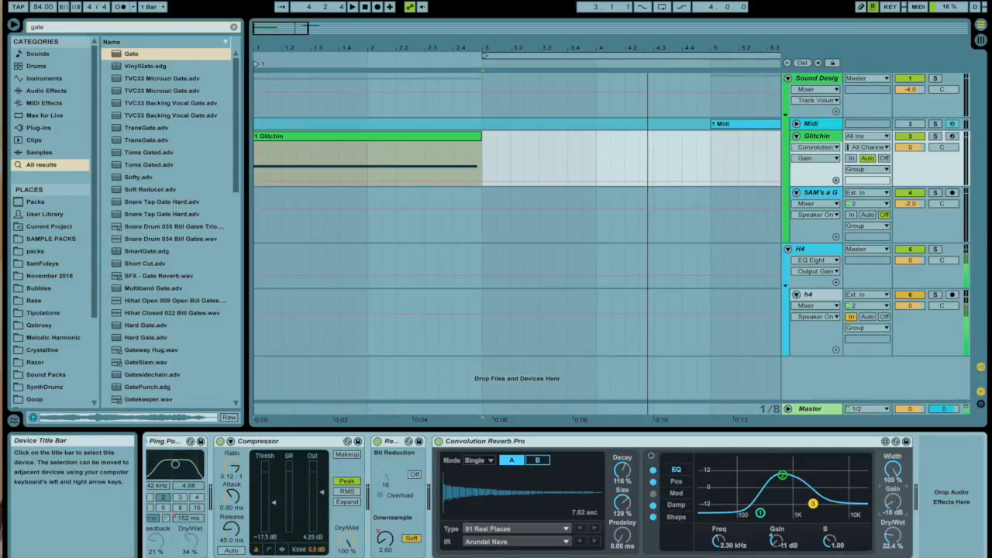
key("ctrl+f")
type("EQ")
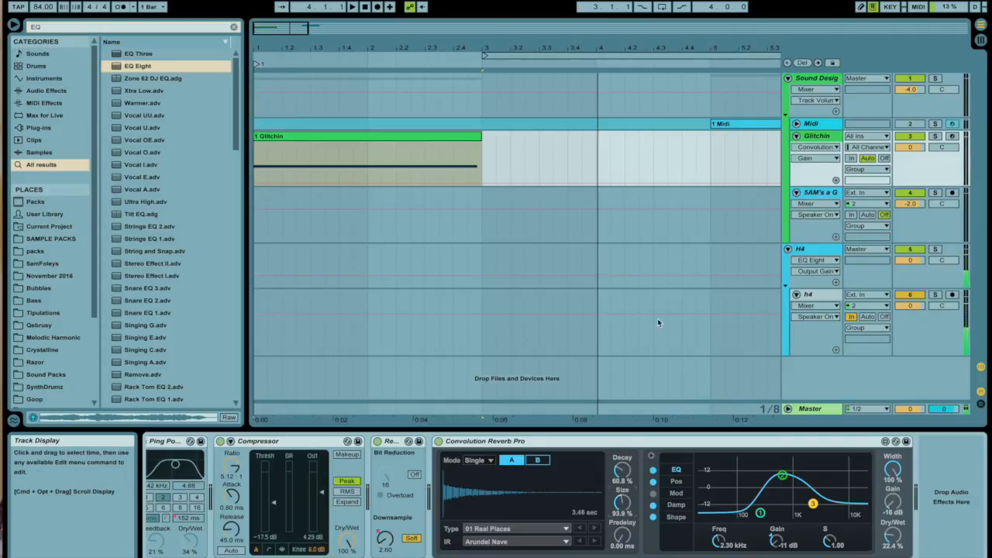
During playback, set Convolution Reverb Pro's decay to 40.5%, size to 71.7% and dry/wet to 14.6%
key("space")
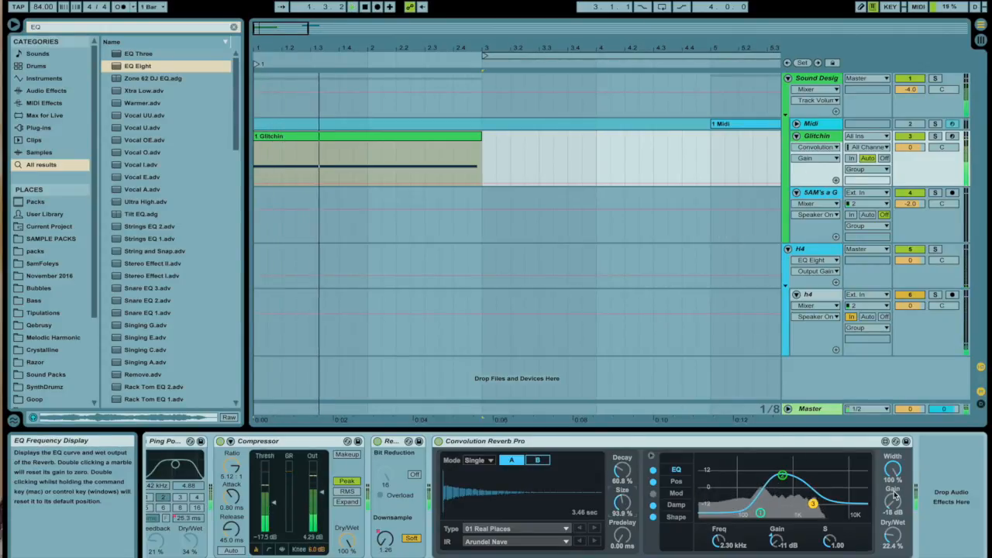
left_click_drag(892, 535, 892, 545)
left_click_drag(622, 470, 623, 523)
left_click(893, 535)
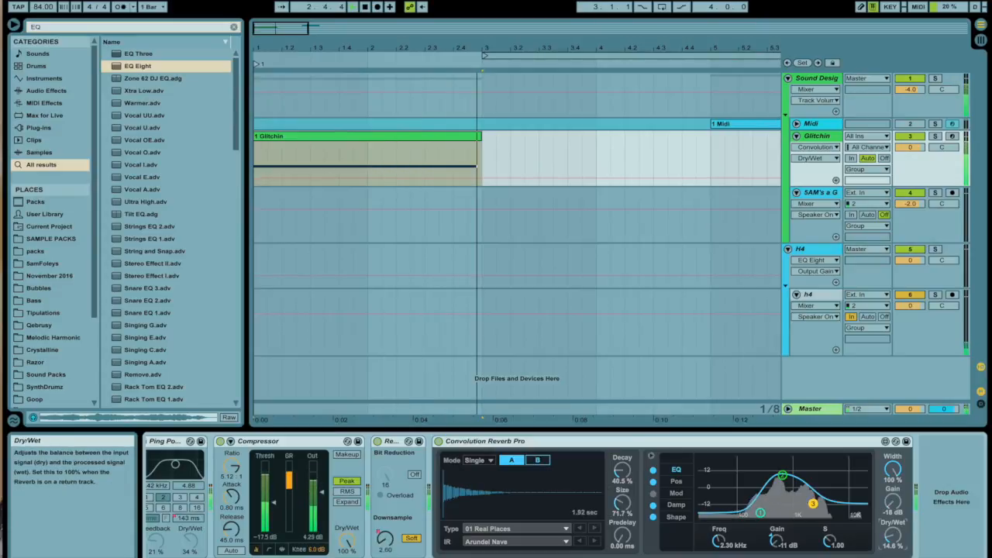
Replay the Glitchin clip while setting the reverb's dry/wet to 16.9% and its decay to 31.1%
key("space")
key("space")
left_click_drag(892, 540, 892, 537)
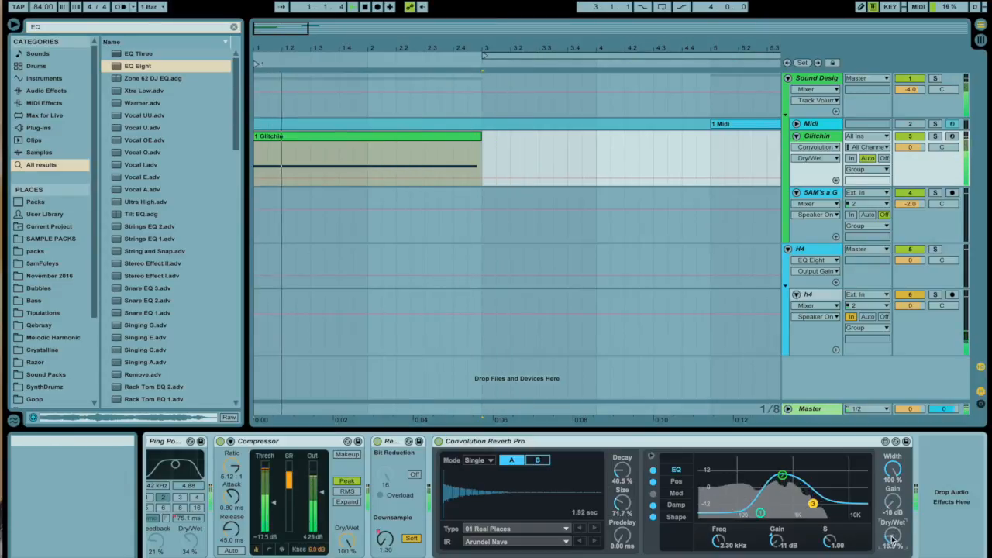
left_click_drag(622, 470, 622, 502)
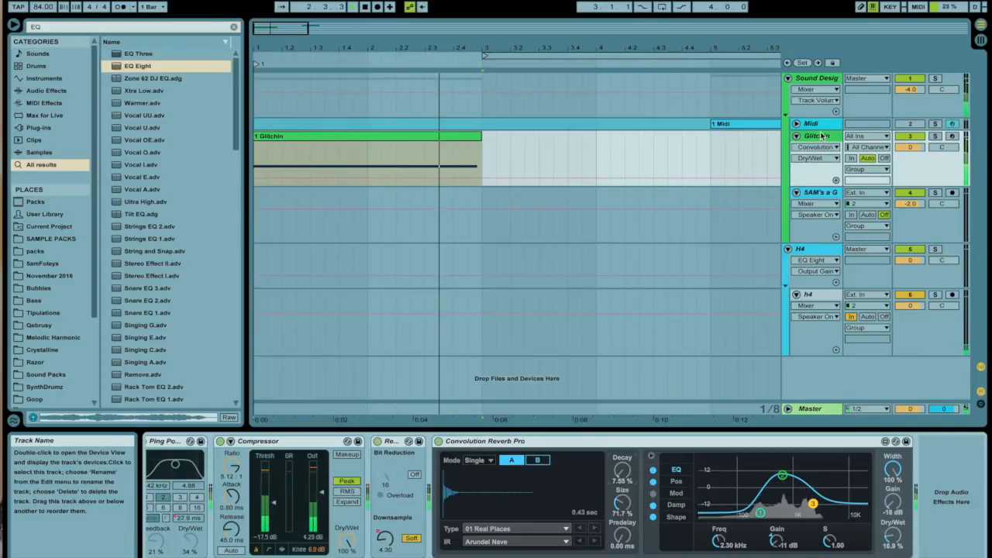
left_click_drag(622, 470, 623, 449)
key("space")
key("space")
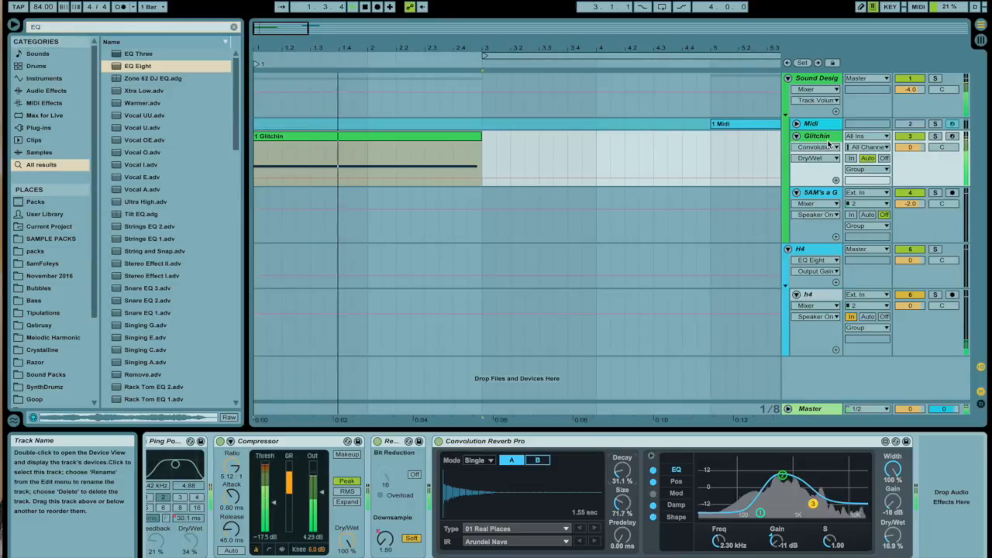
Reduce the reverb's decay to 17.0% and play the Glitchin clip again
key("space")
left_click_drag(622, 470, 622, 479)
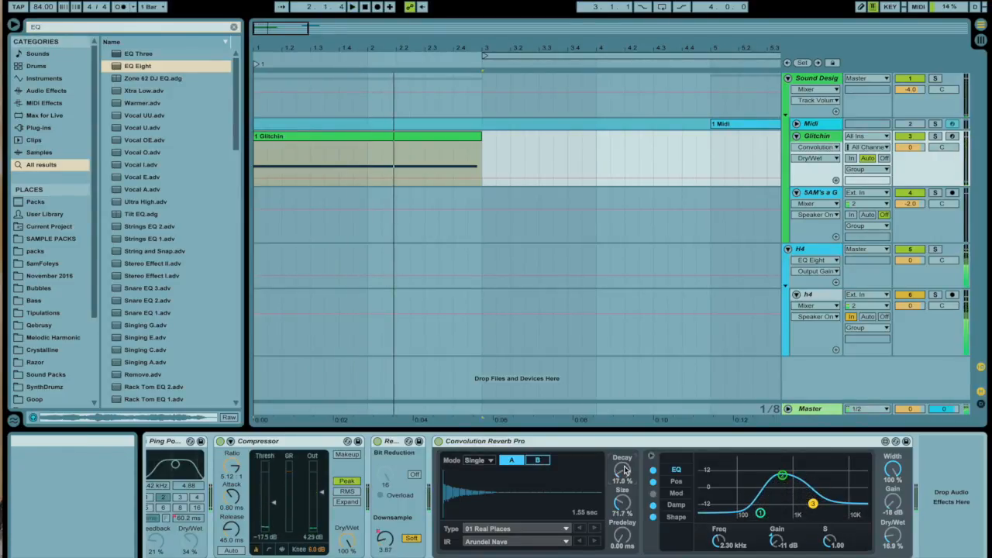
key("space")
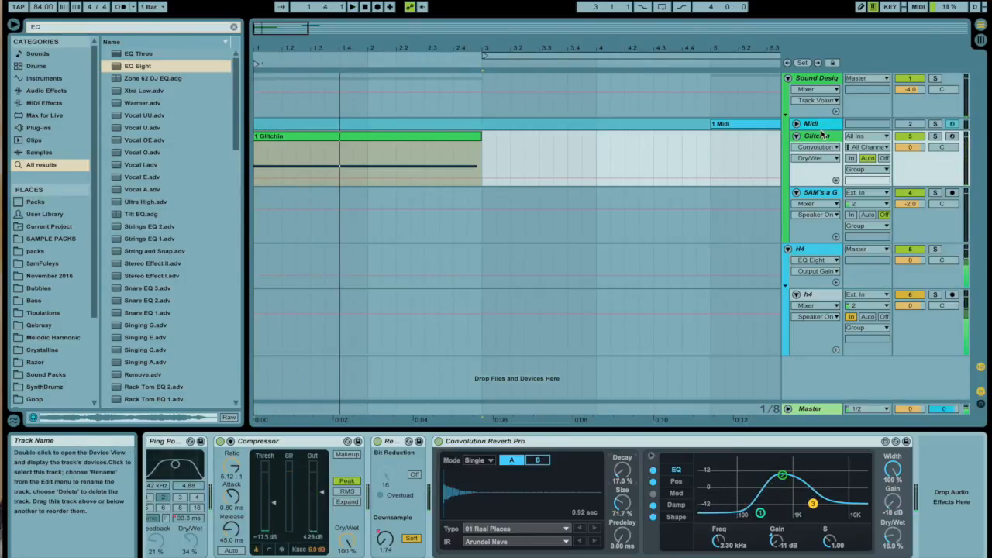
key("space")
Freeze the Glitchin track and copy its frozen clip onto the audio track below, starting at bar 3
right_click(820, 137)
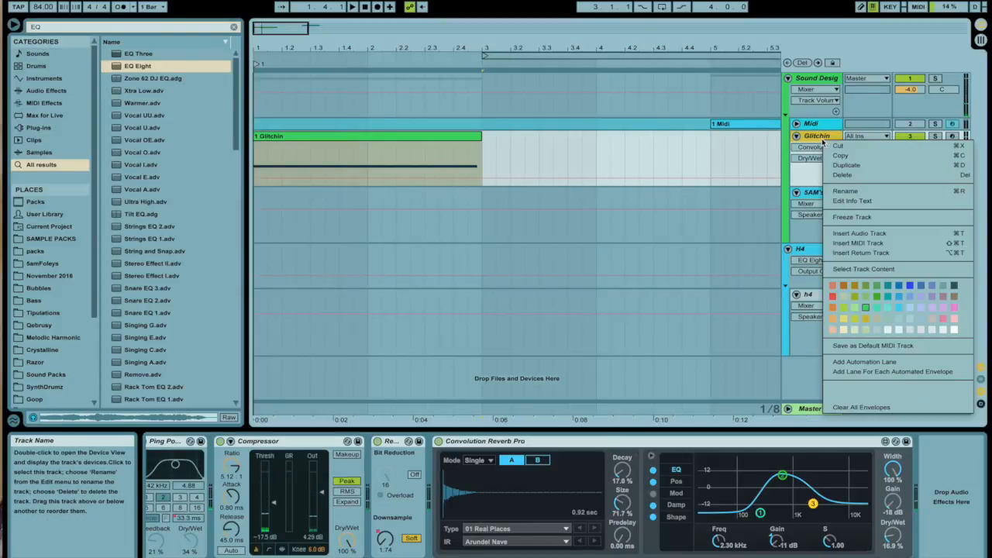
left_click(851, 217)
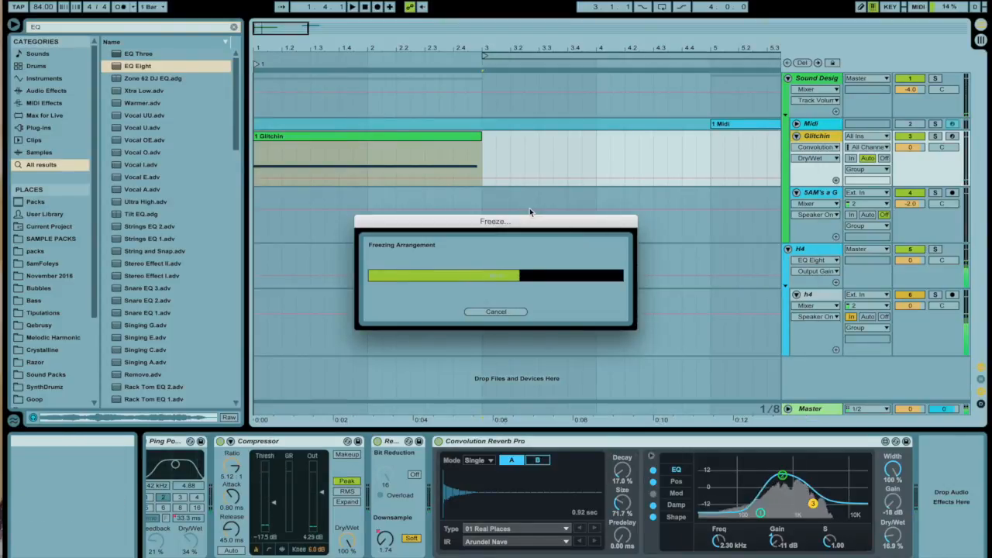
left_click_drag(361, 135, 593, 192)
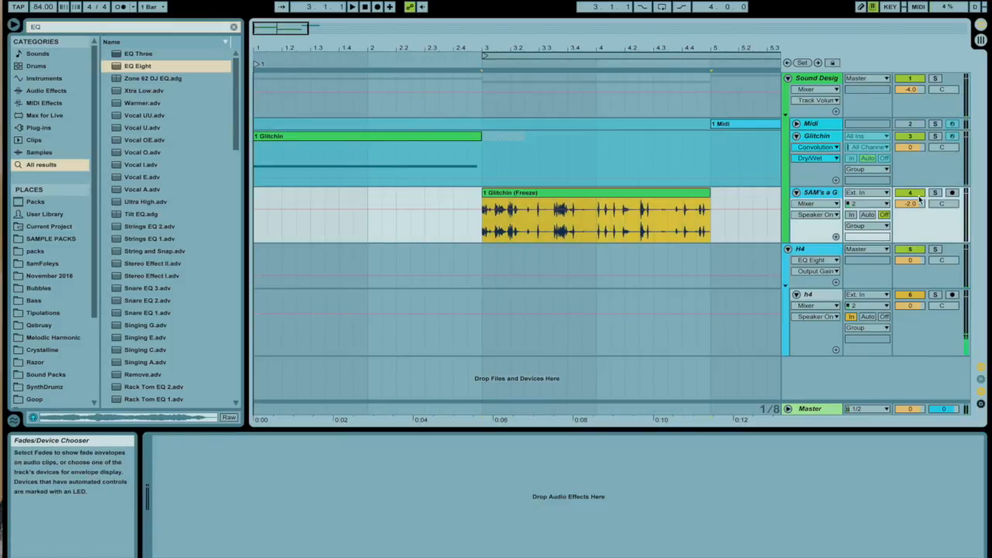
Set the audio track's volume to -0.9 dB and play the copied frozen clip
left_click_drag(906, 206, 907, 203)
left_click(659, 195)
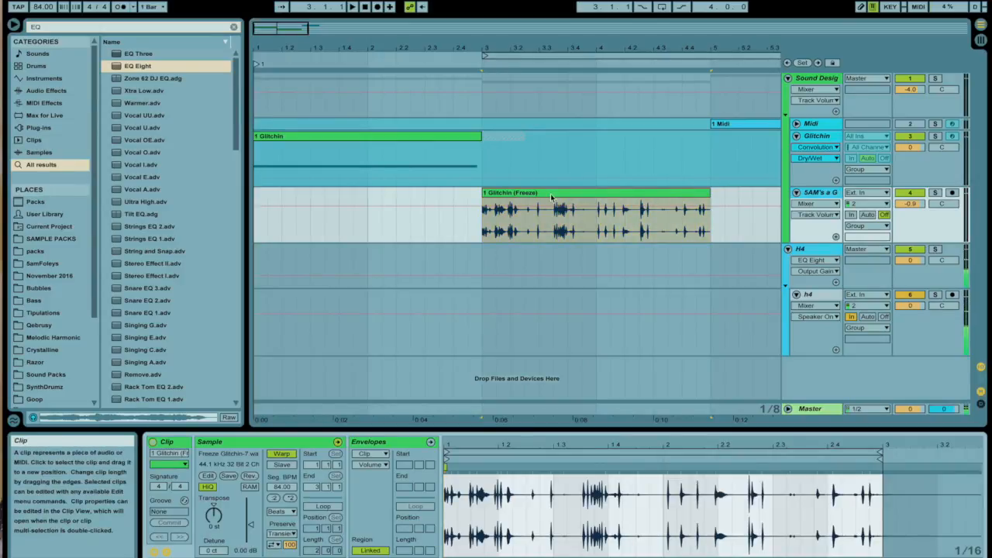
left_click(507, 193)
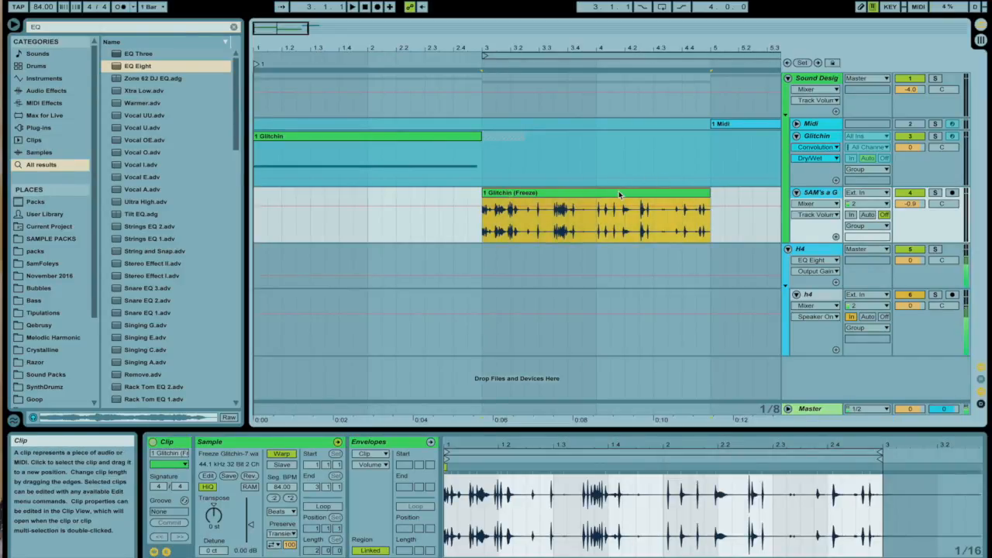
left_click(829, 194)
left_click(682, 194)
key("space")
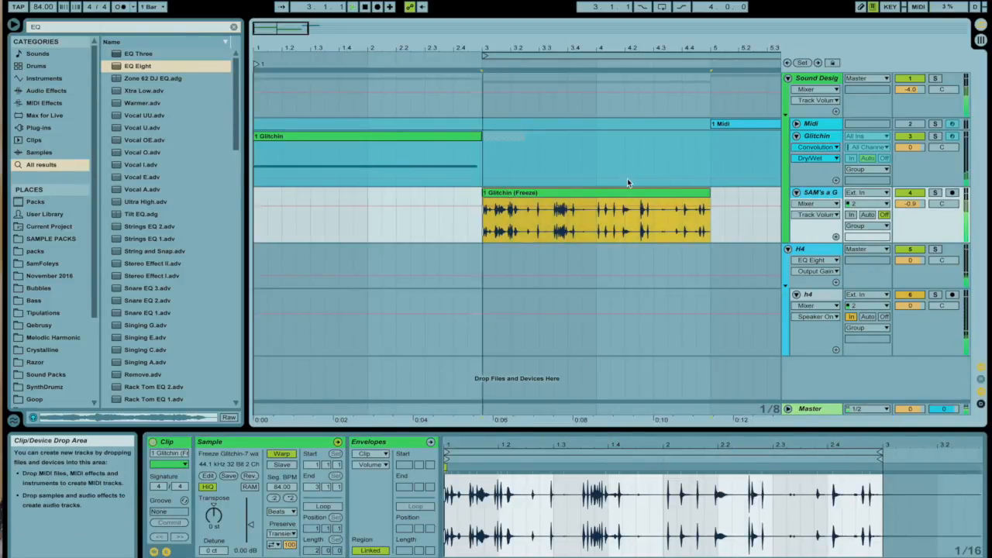
Search the browser for "ott" and insert the OTT plug-in on the audio track holding the copied clip
left_click(55, 29)
type("o")
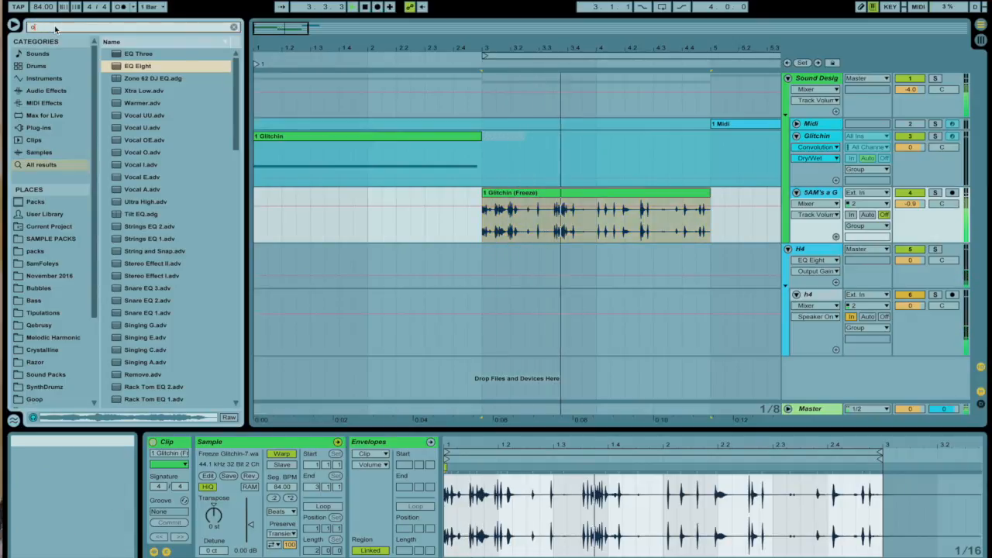
type("tt")
left_click_drag(153, 90, 511, 220)
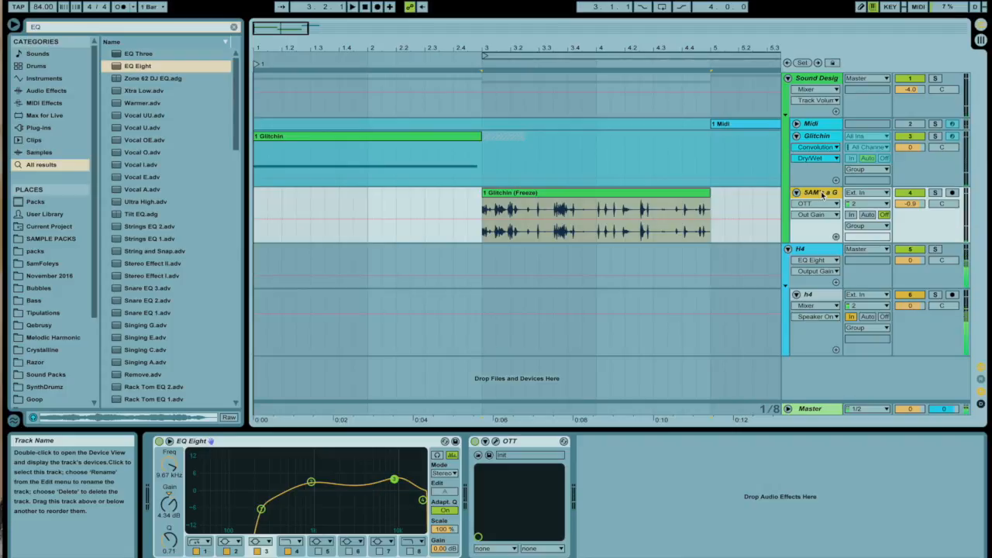
Freeze and flatten the audio track with its EQ Eight and OTT processing, and play the flattened clip
right_click(822, 195)
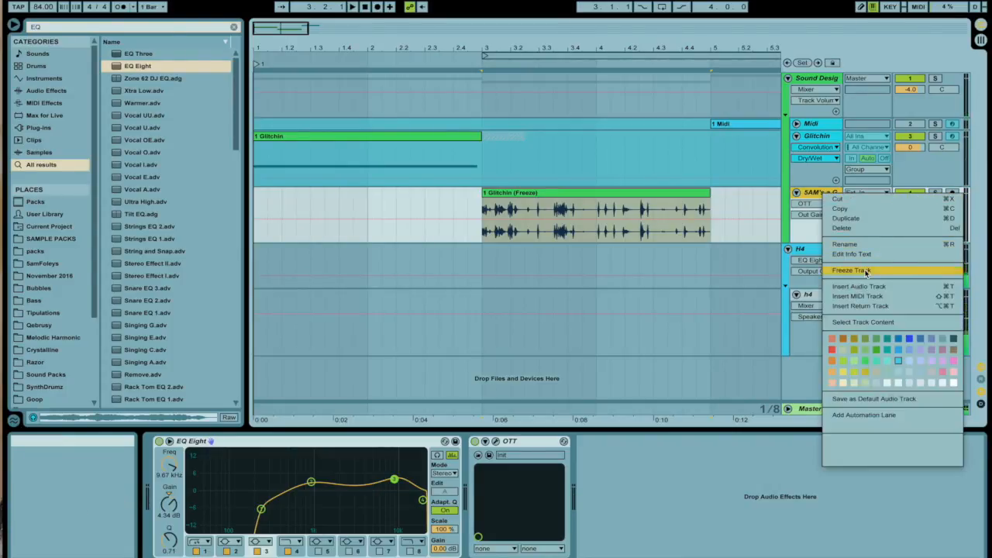
left_click(862, 263)
right_click(814, 193)
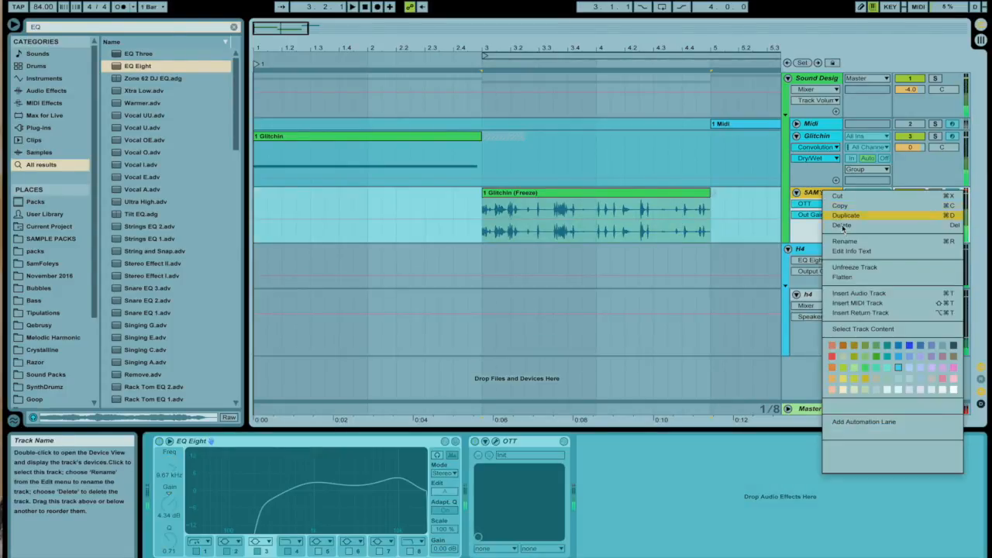
left_click(862, 275)
left_click(568, 193)
key("space")
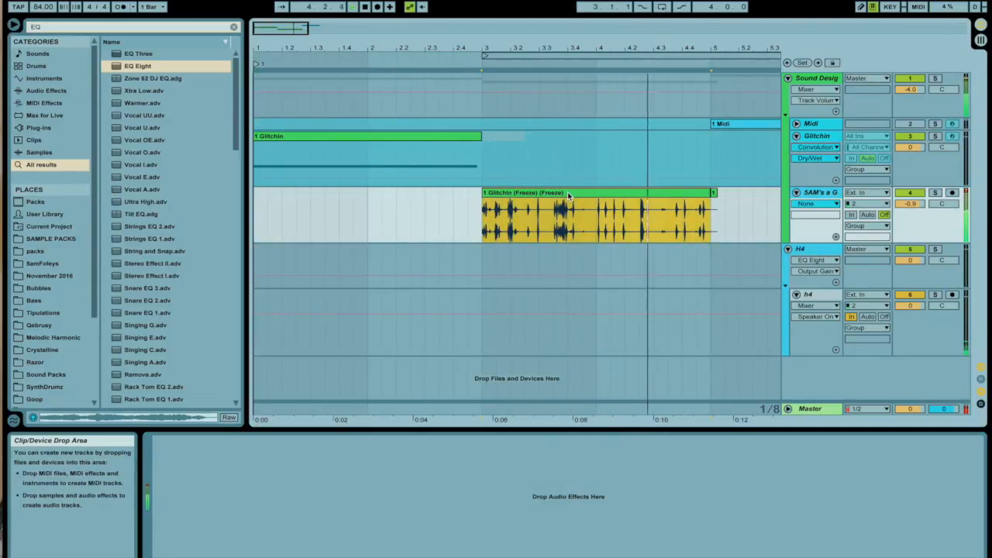
key("space")
Turn off warping for the flattened clip, locate its sample file in the browser and rename the file as Digidrips
double_click(582, 194)
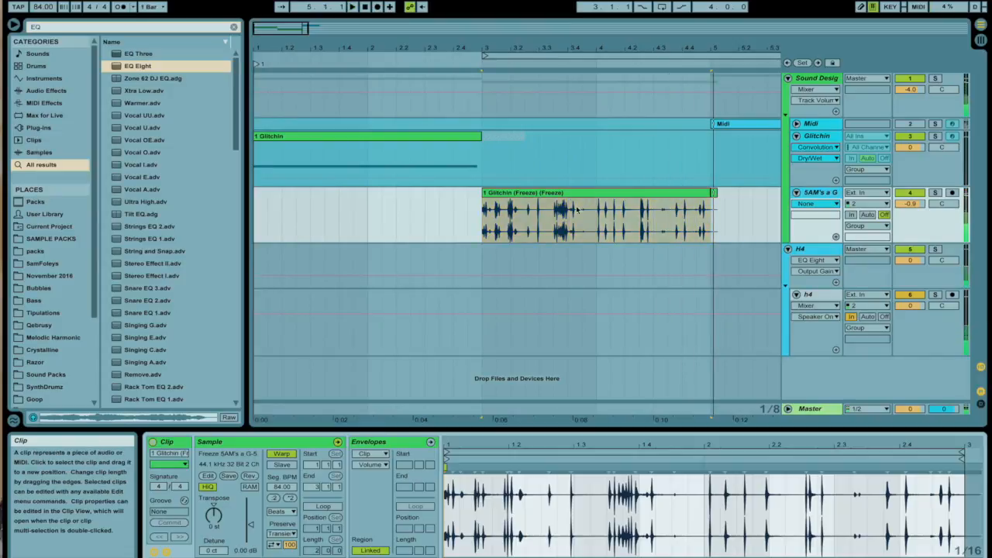
left_click(217, 455)
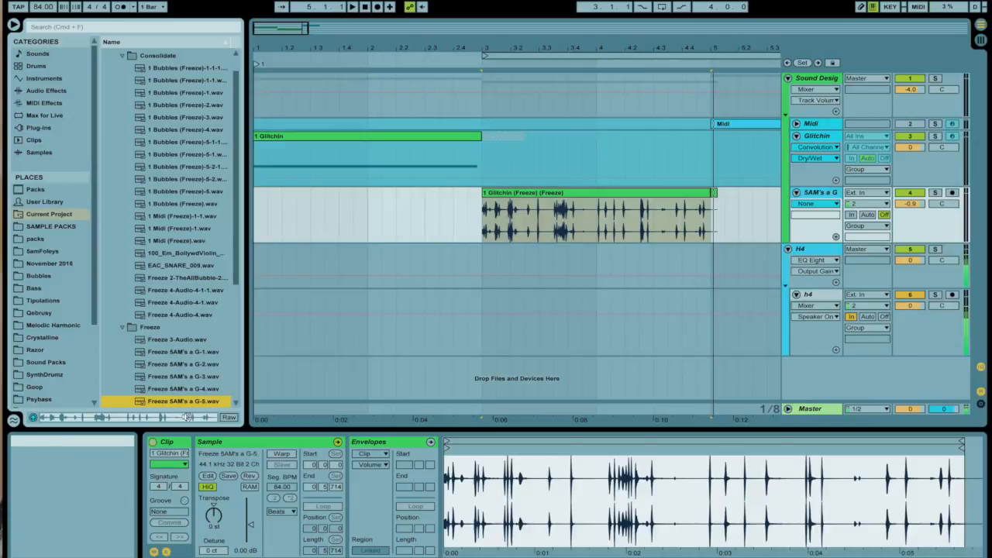
key("super+r")
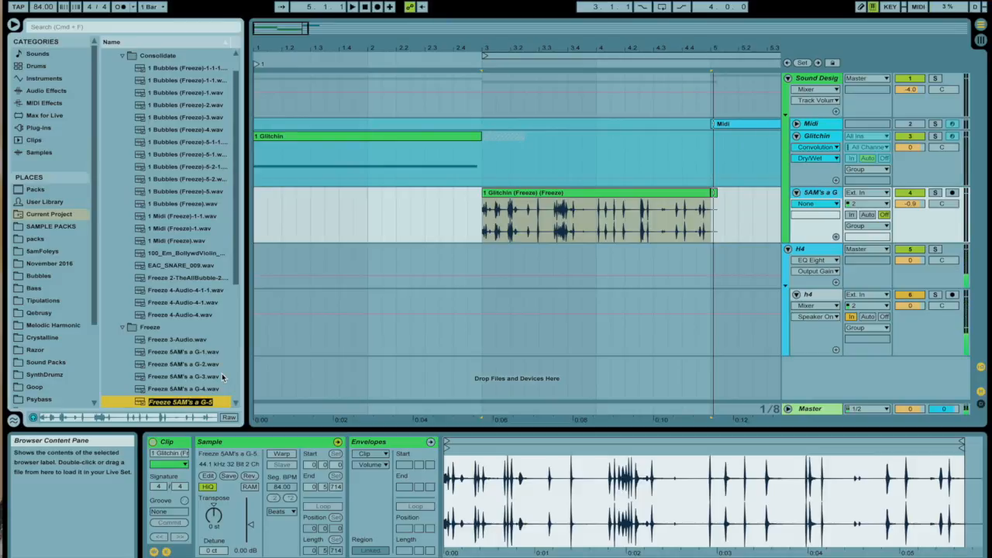
type("Digid")
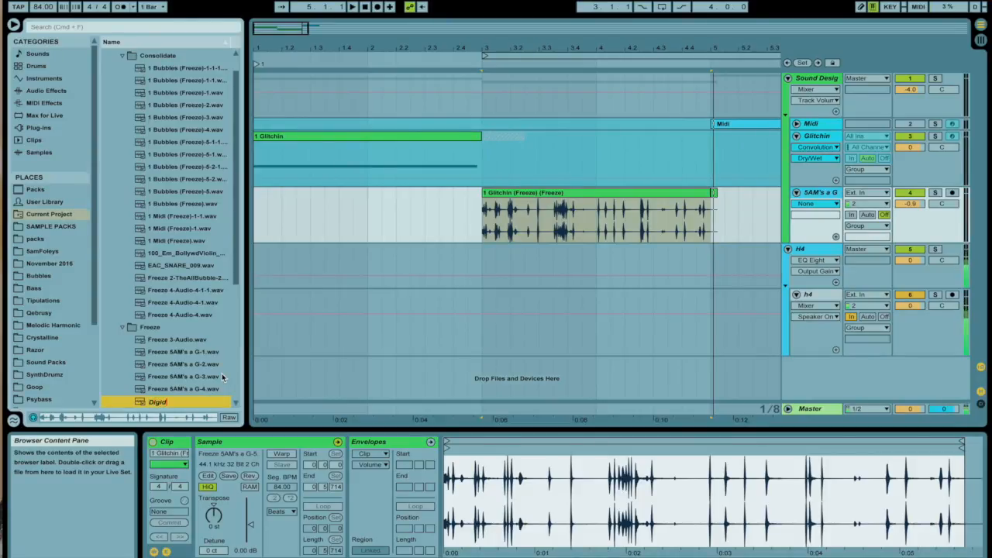
type("rips")
key("Return")
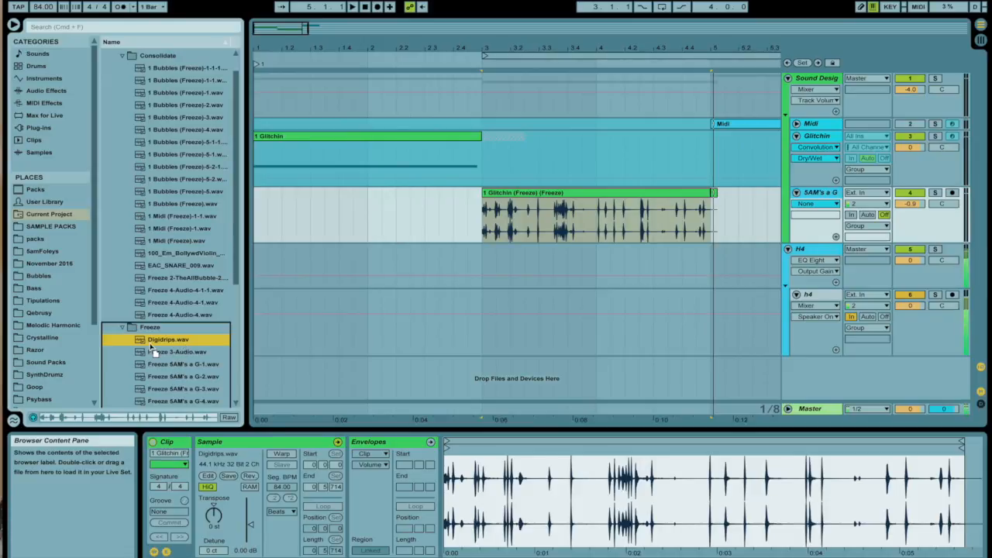
Add Digidrips.wav from the current project's Freeze folder to the Tipulations folder and preview it there
left_click_drag(106, 349, 66, 374)
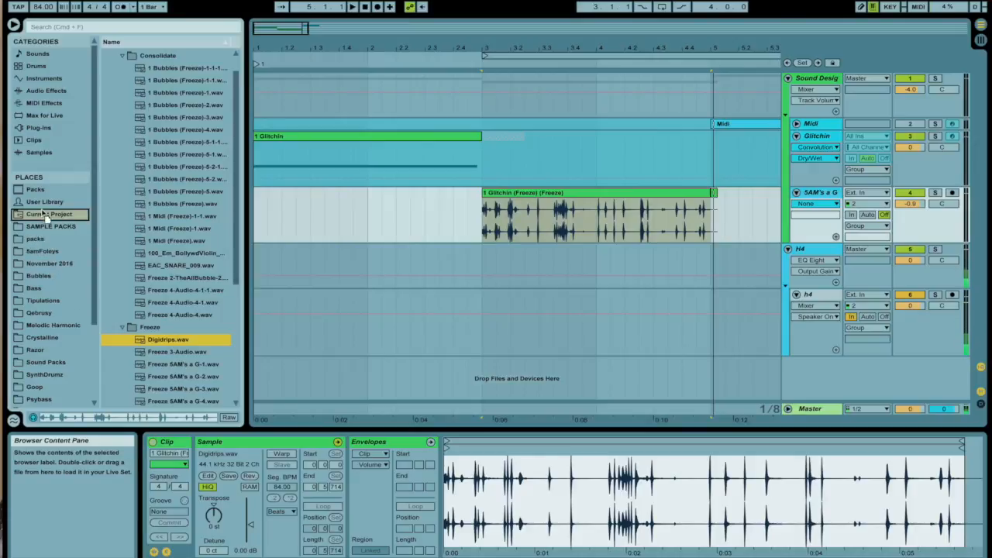
left_click_drag(48, 218, 56, 301)
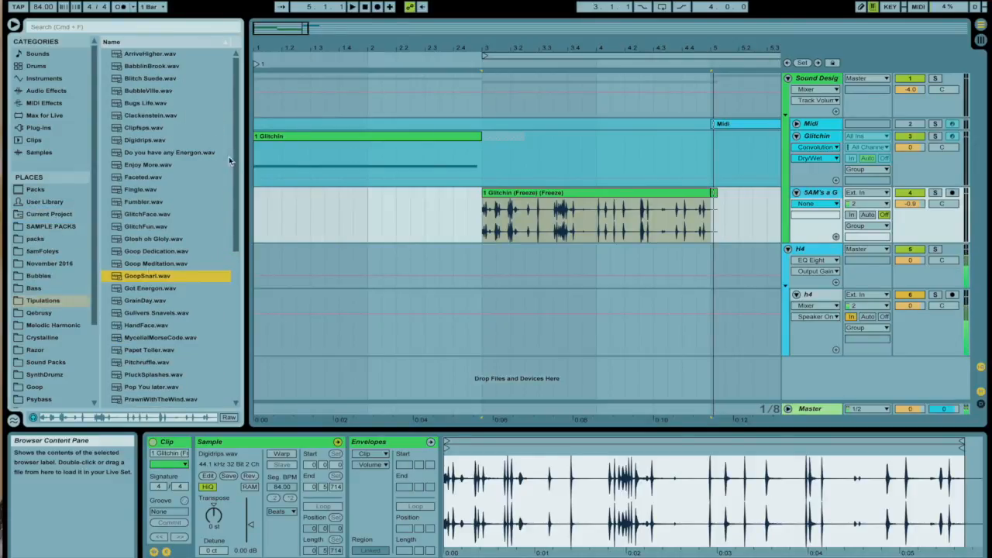
left_click(139, 141)
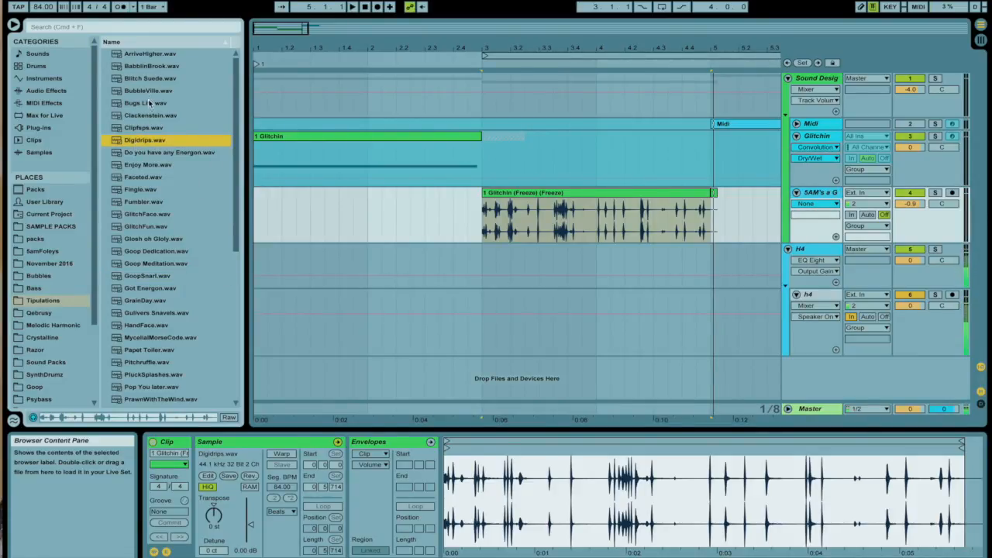
Preview other Tipulations samples, including Blitch Suede, BabblinBrook, Faceted, GlitchFace, Goop Dedication and GoopSnarl
left_click(149, 78)
left_click(148, 66)
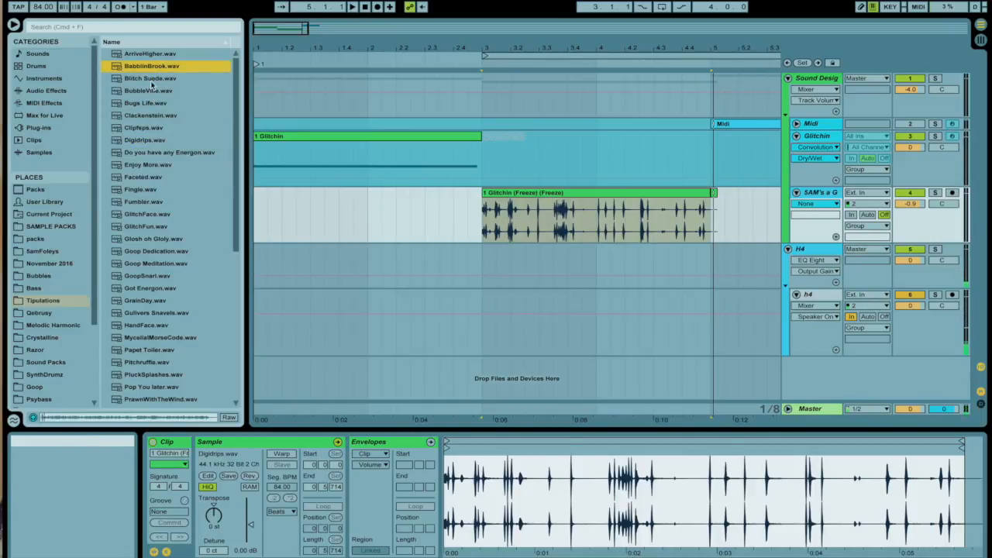
left_click(139, 177)
left_click(133, 214)
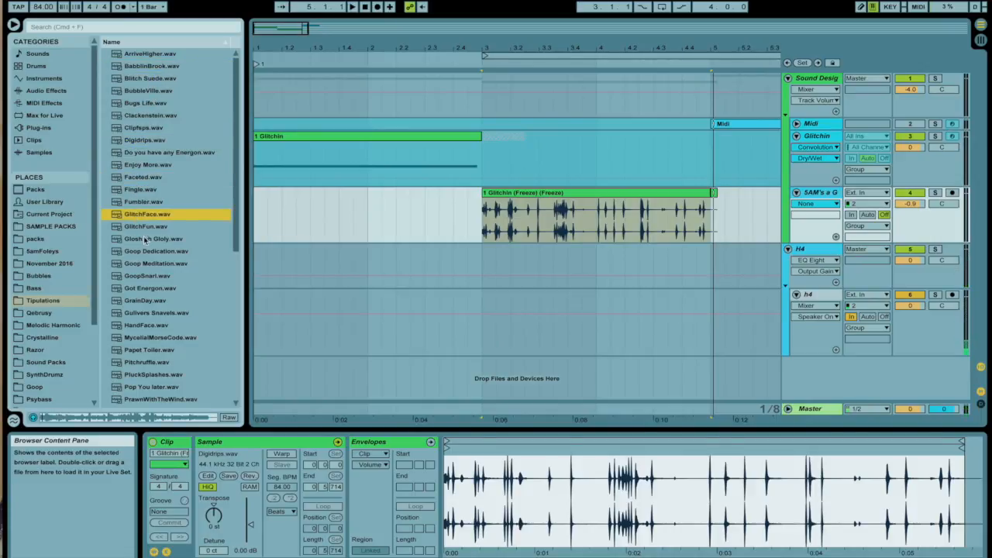
left_click(145, 250)
left_click(146, 278)
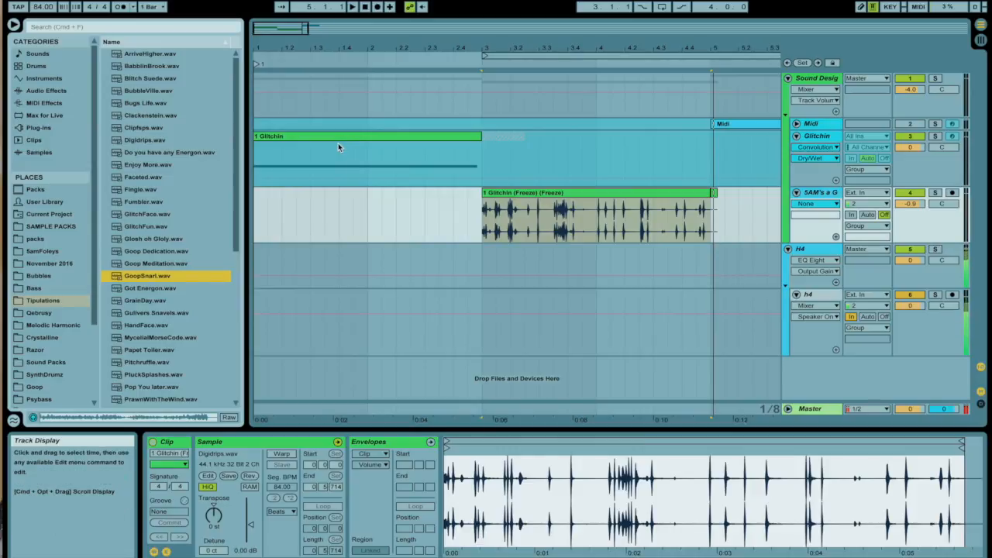
Extend the end of the flattened audio clip slightly past bar 5, covering the short leftover clip
left_click_drag(712, 209, 742, 199)
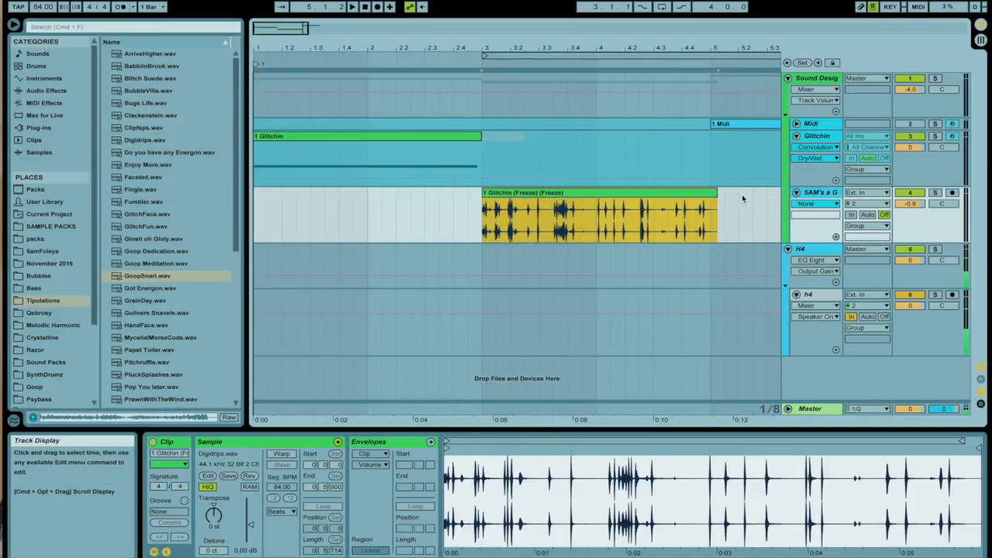